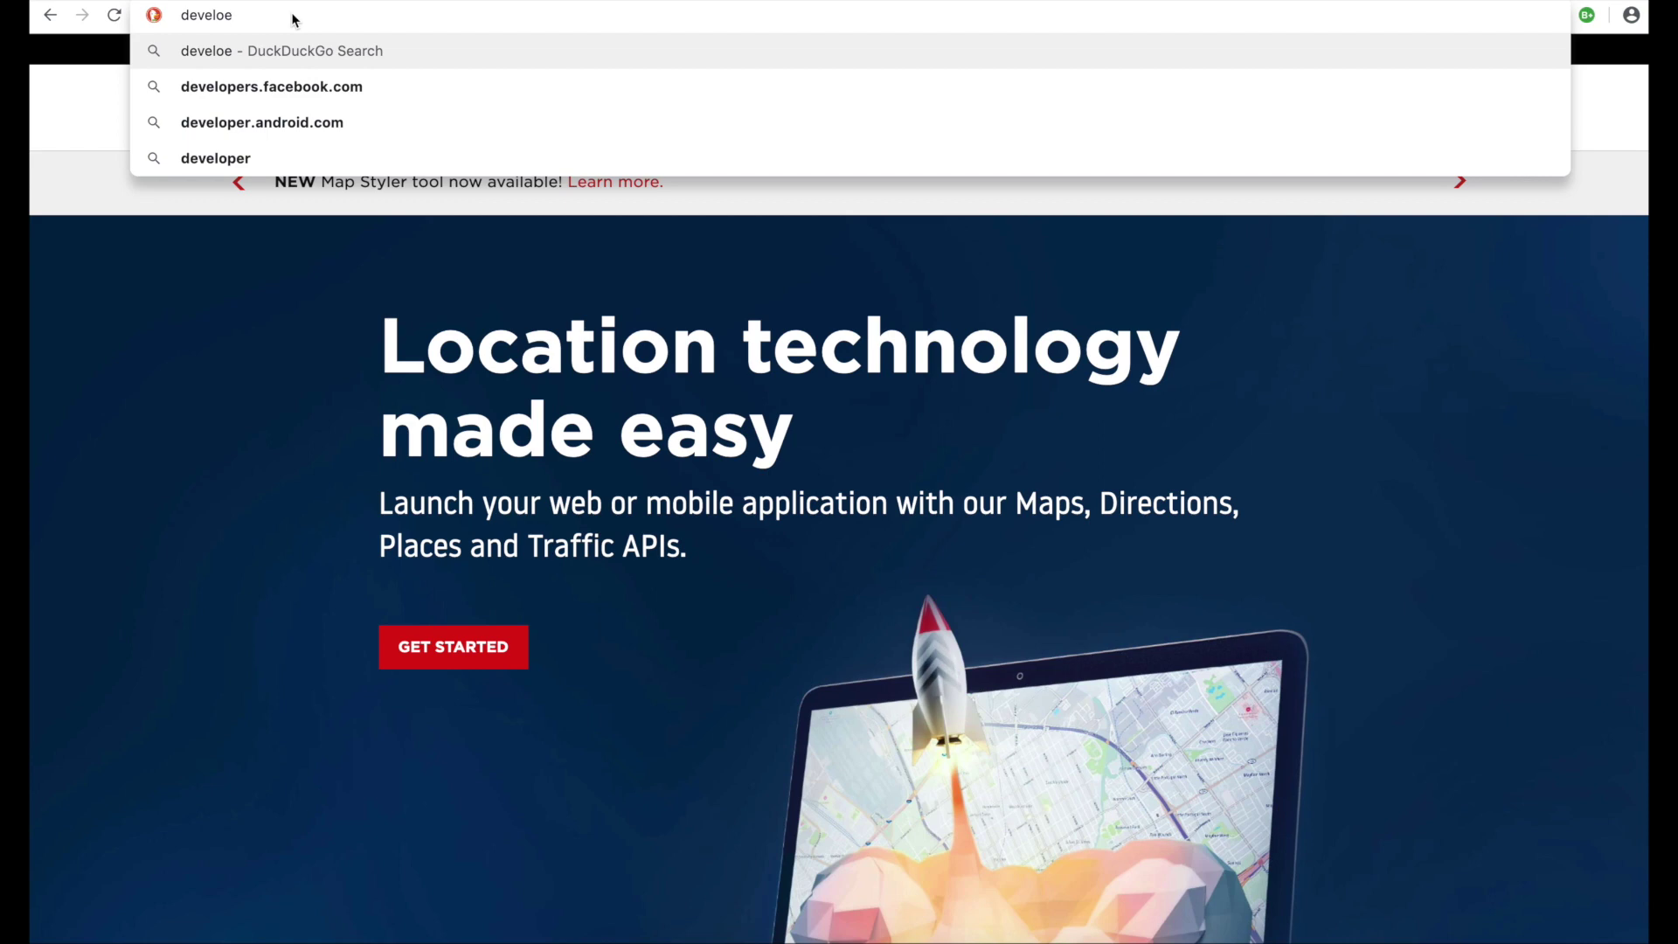
Load developer.tomtom.com and show its Documentation overview listing Map Styler.
{"action": "key", "text": "BackSpace"}
{"action": "type", "text": "per"}
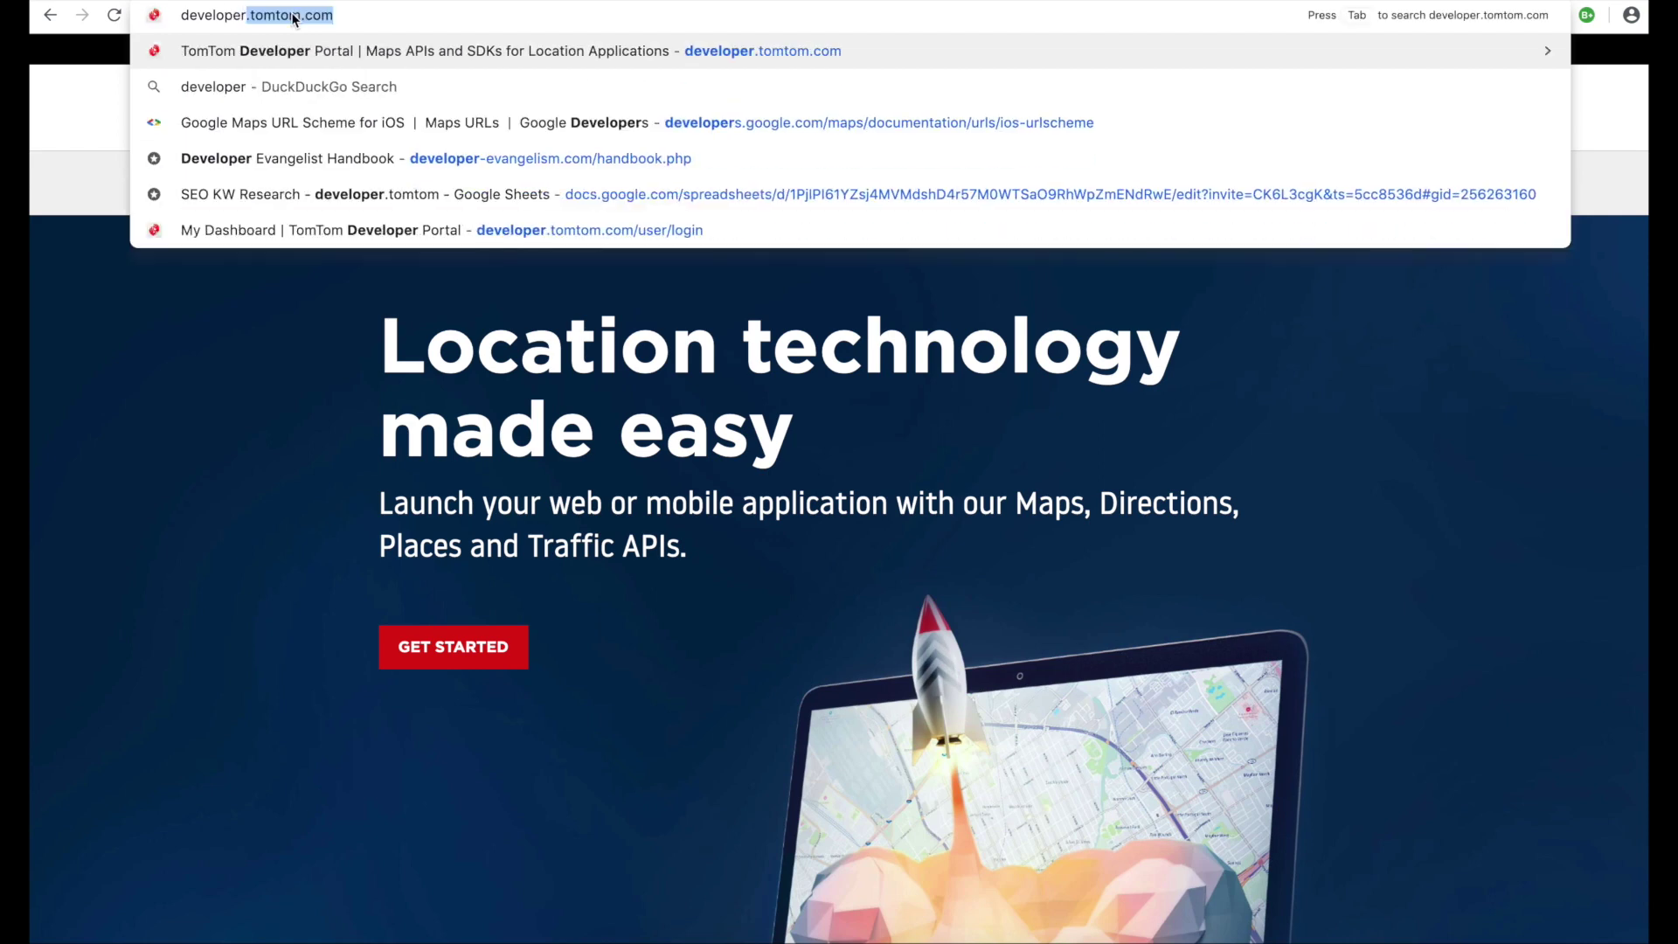
{"action": "key", "text": "Return"}
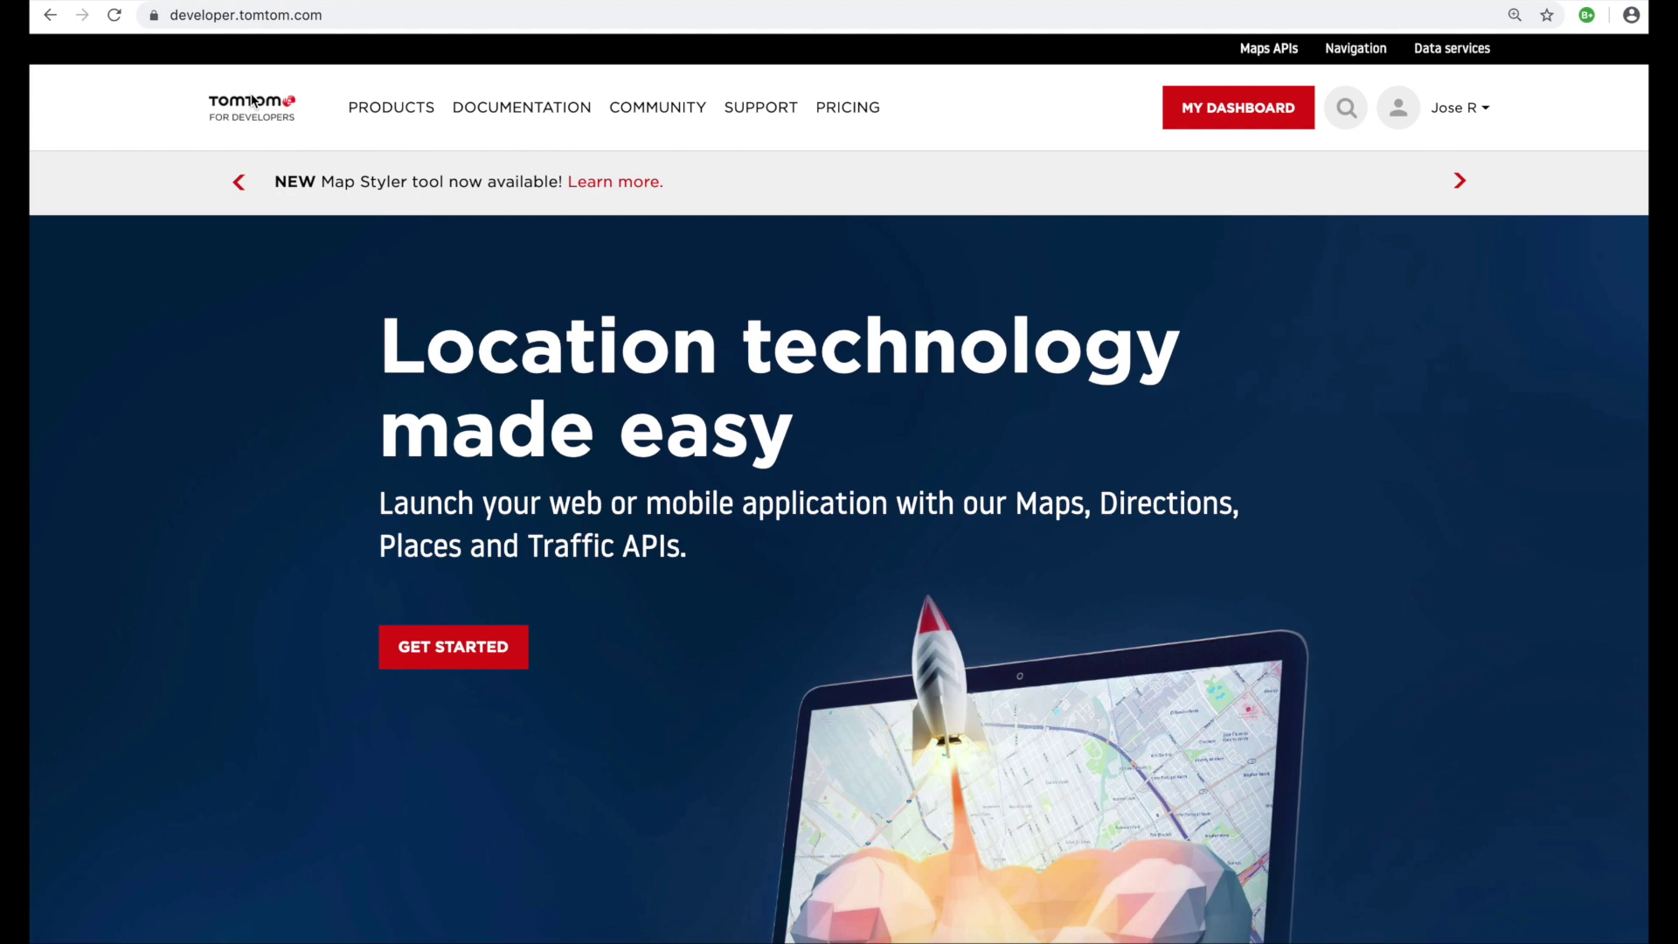
{"action": "left_click", "coordinate": [521, 109]}
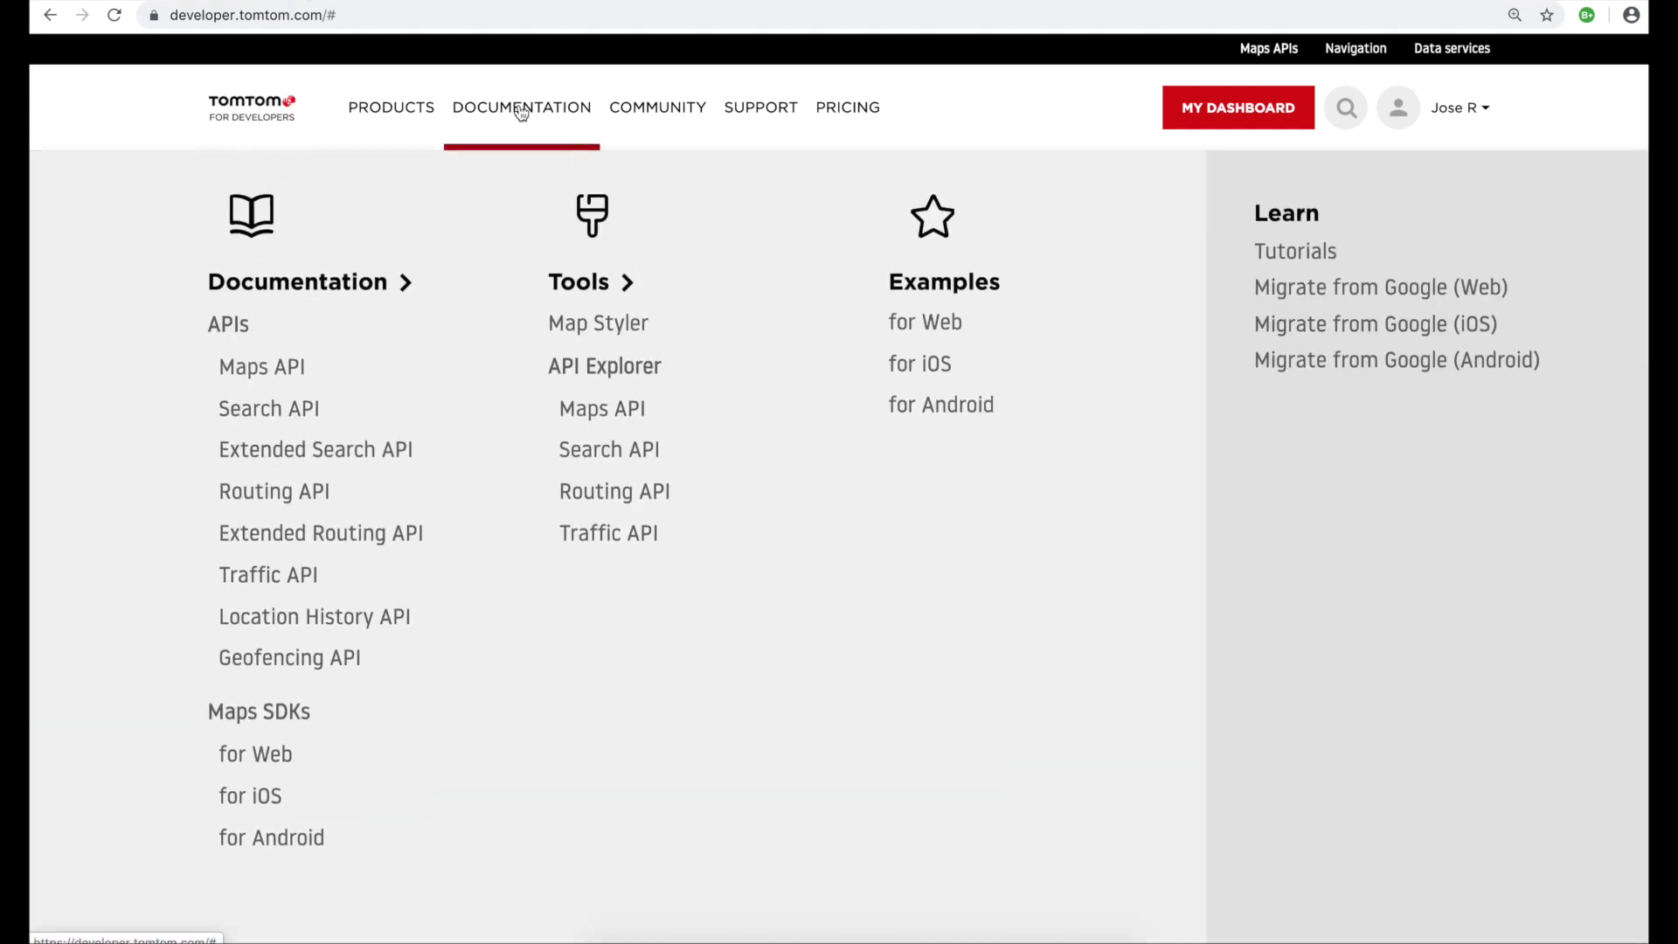
Launch Map Styler, zoom into the default world map, and dismiss the API key prompt.
{"action": "left_click", "coordinate": [584, 327]}
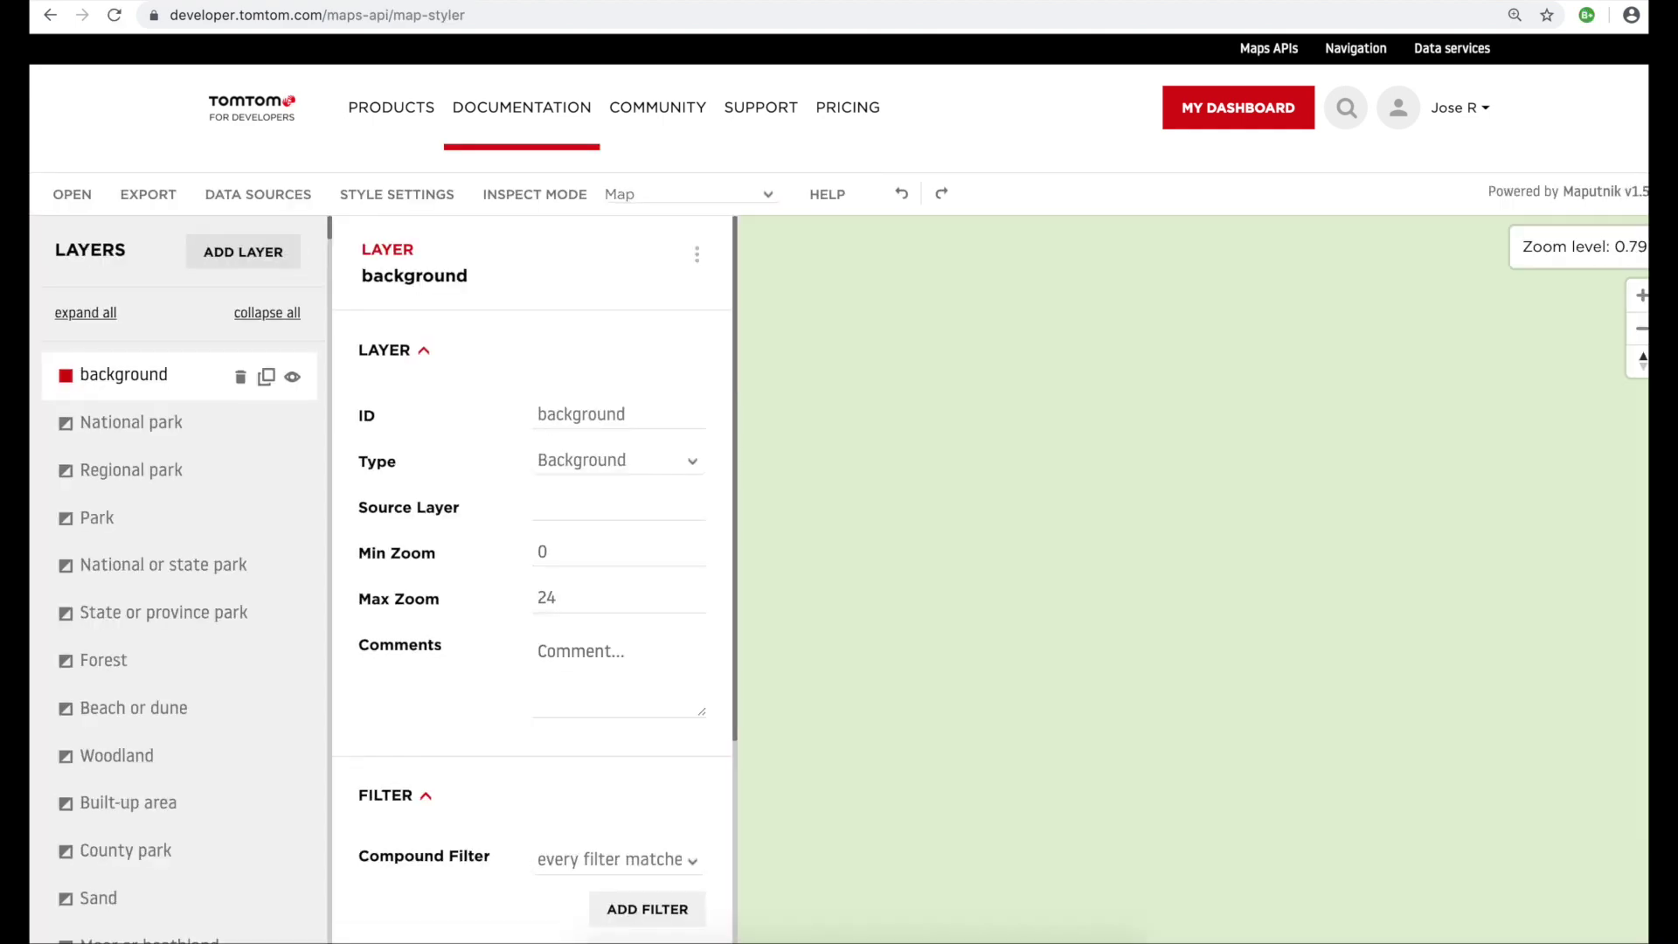
{"action": "scroll", "coordinate": [1136, 533], "scroll_direction": "up", "scroll_amount": 3}
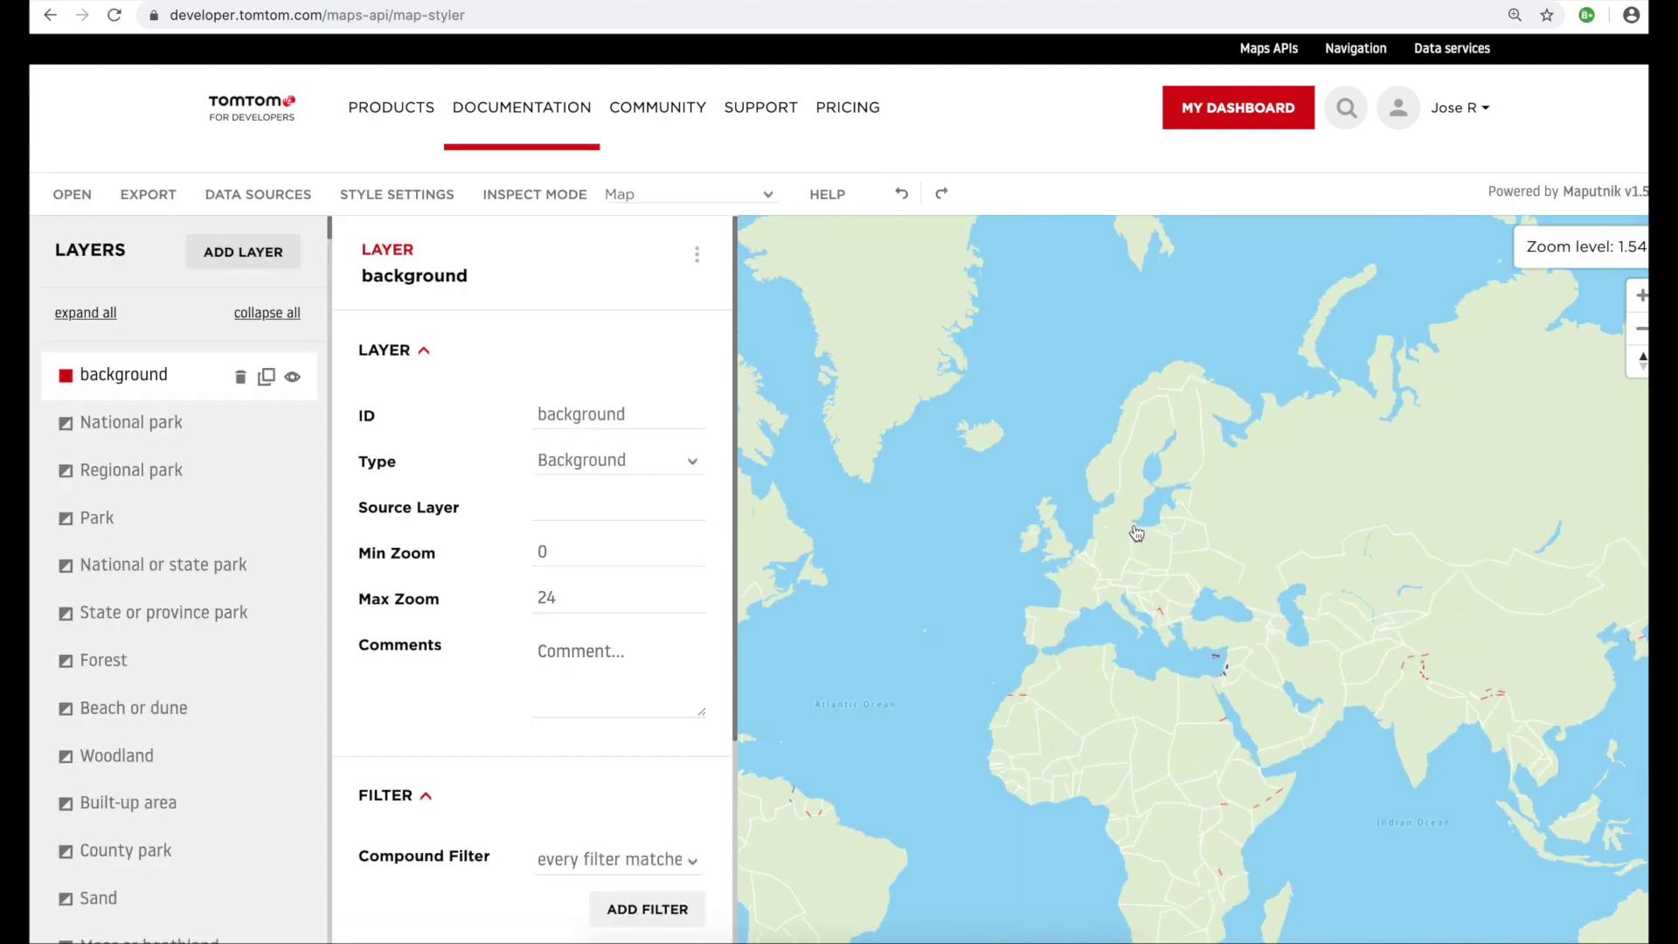
{"action": "scroll", "coordinate": [1136, 533], "scroll_direction": "up", "scroll_amount": 6}
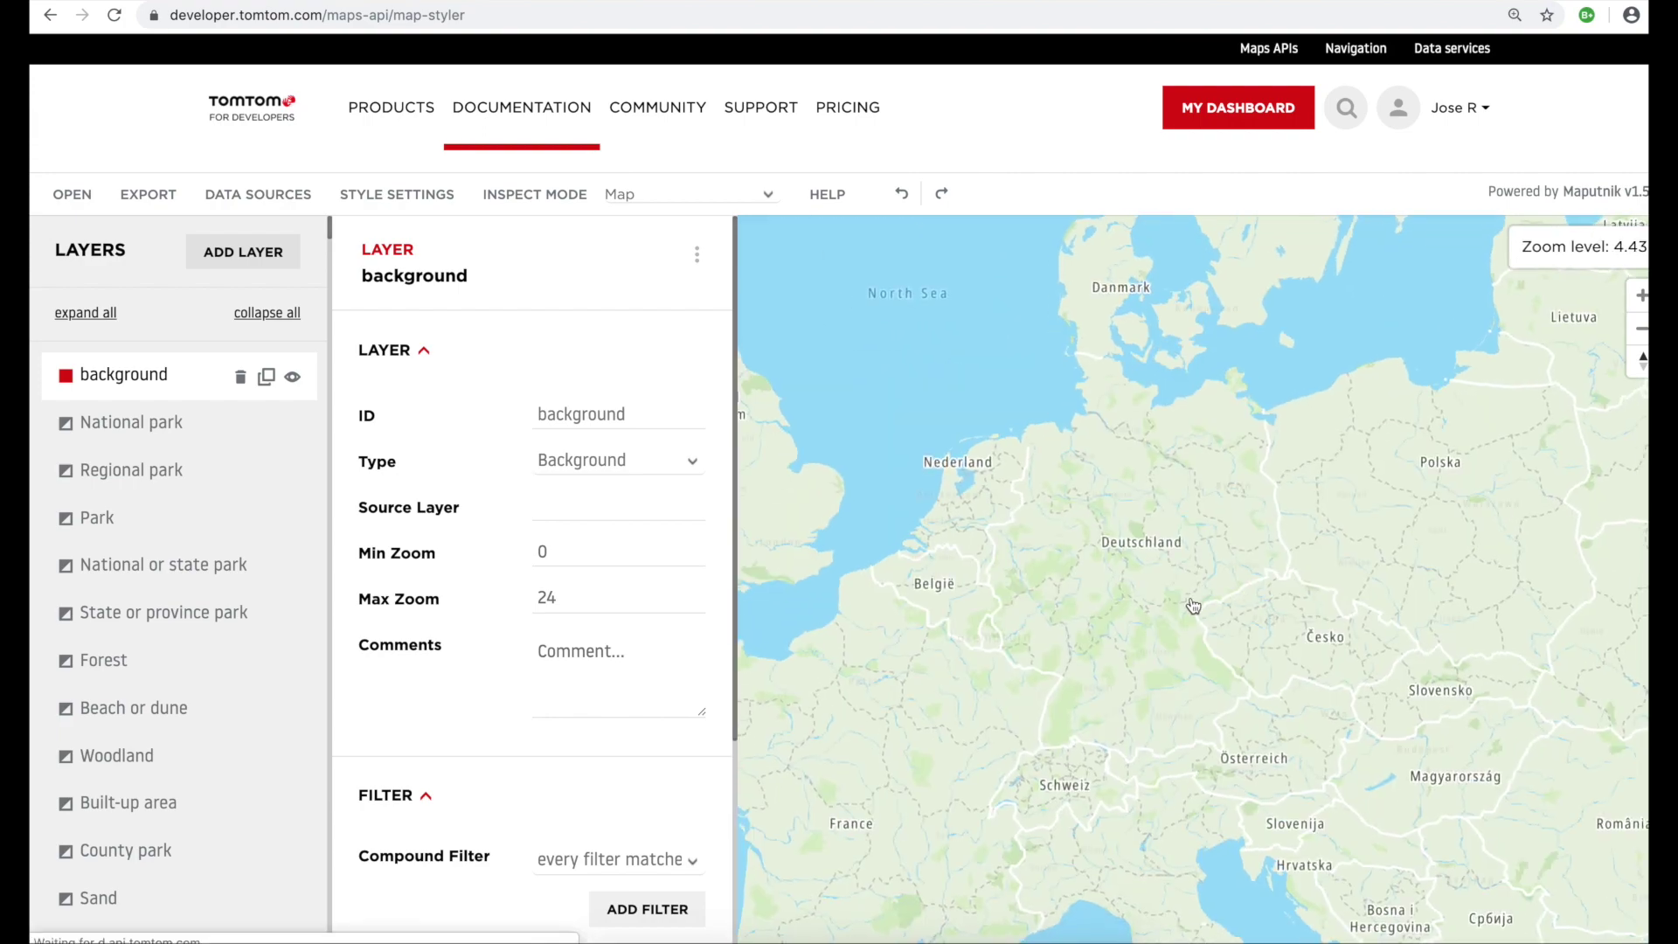
{"action": "scroll", "coordinate": [1193, 605], "scroll_direction": "up", "scroll_amount": 3}
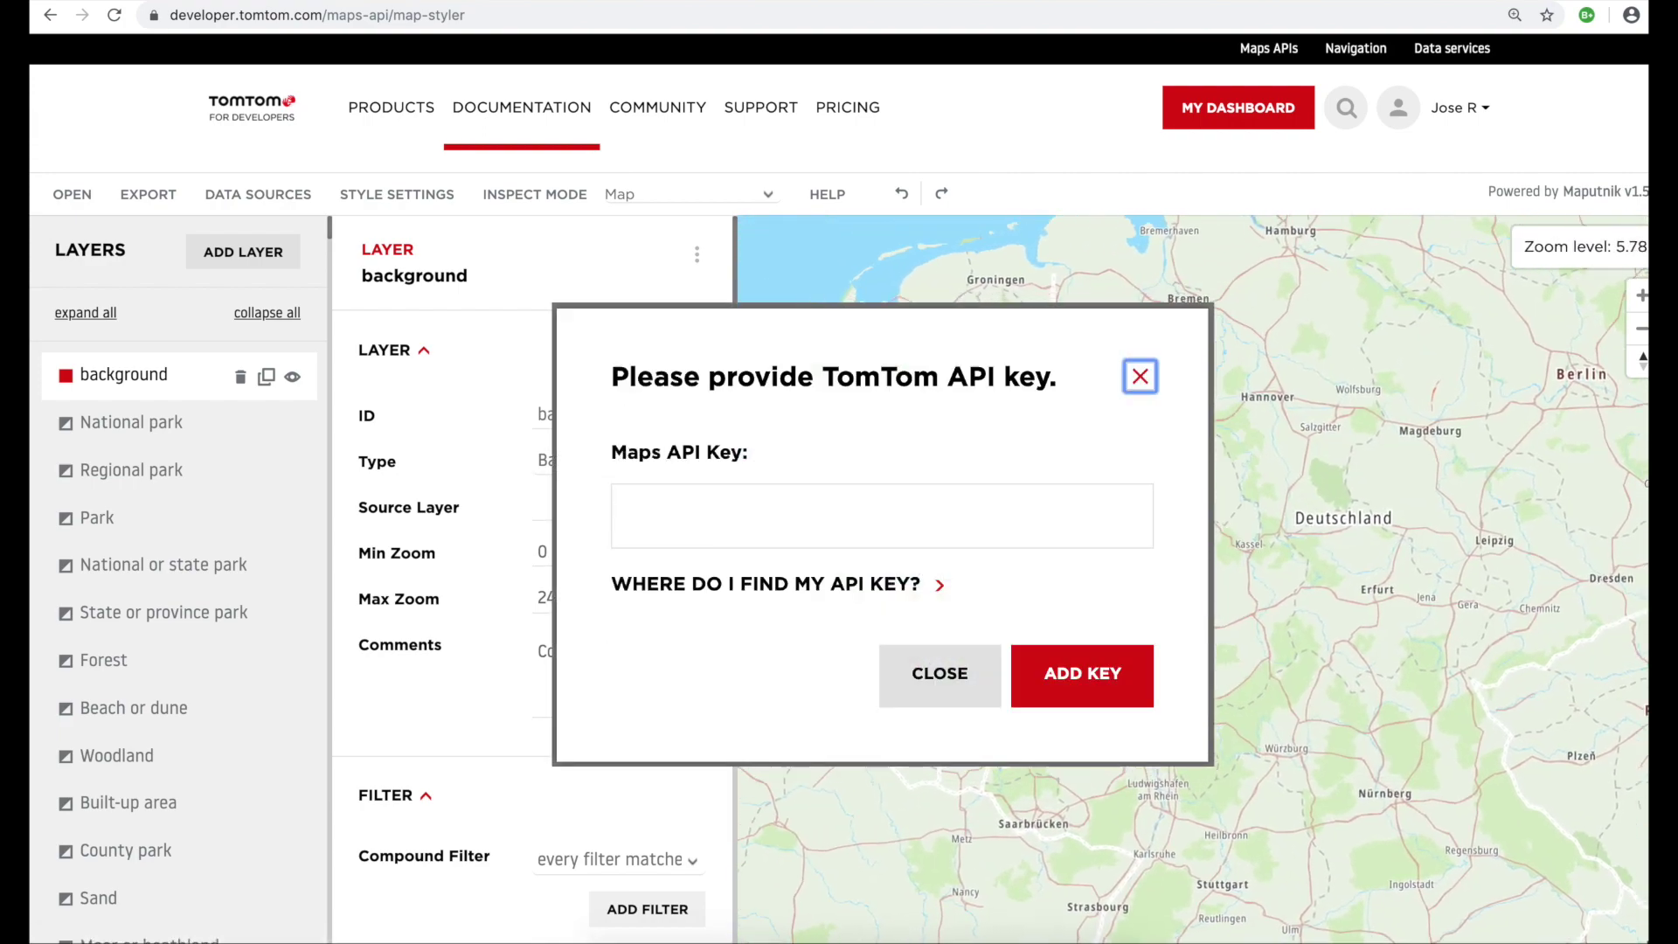
{"action": "scroll", "coordinate": [1278, 666], "scroll_direction": "up", "scroll_amount": 5}
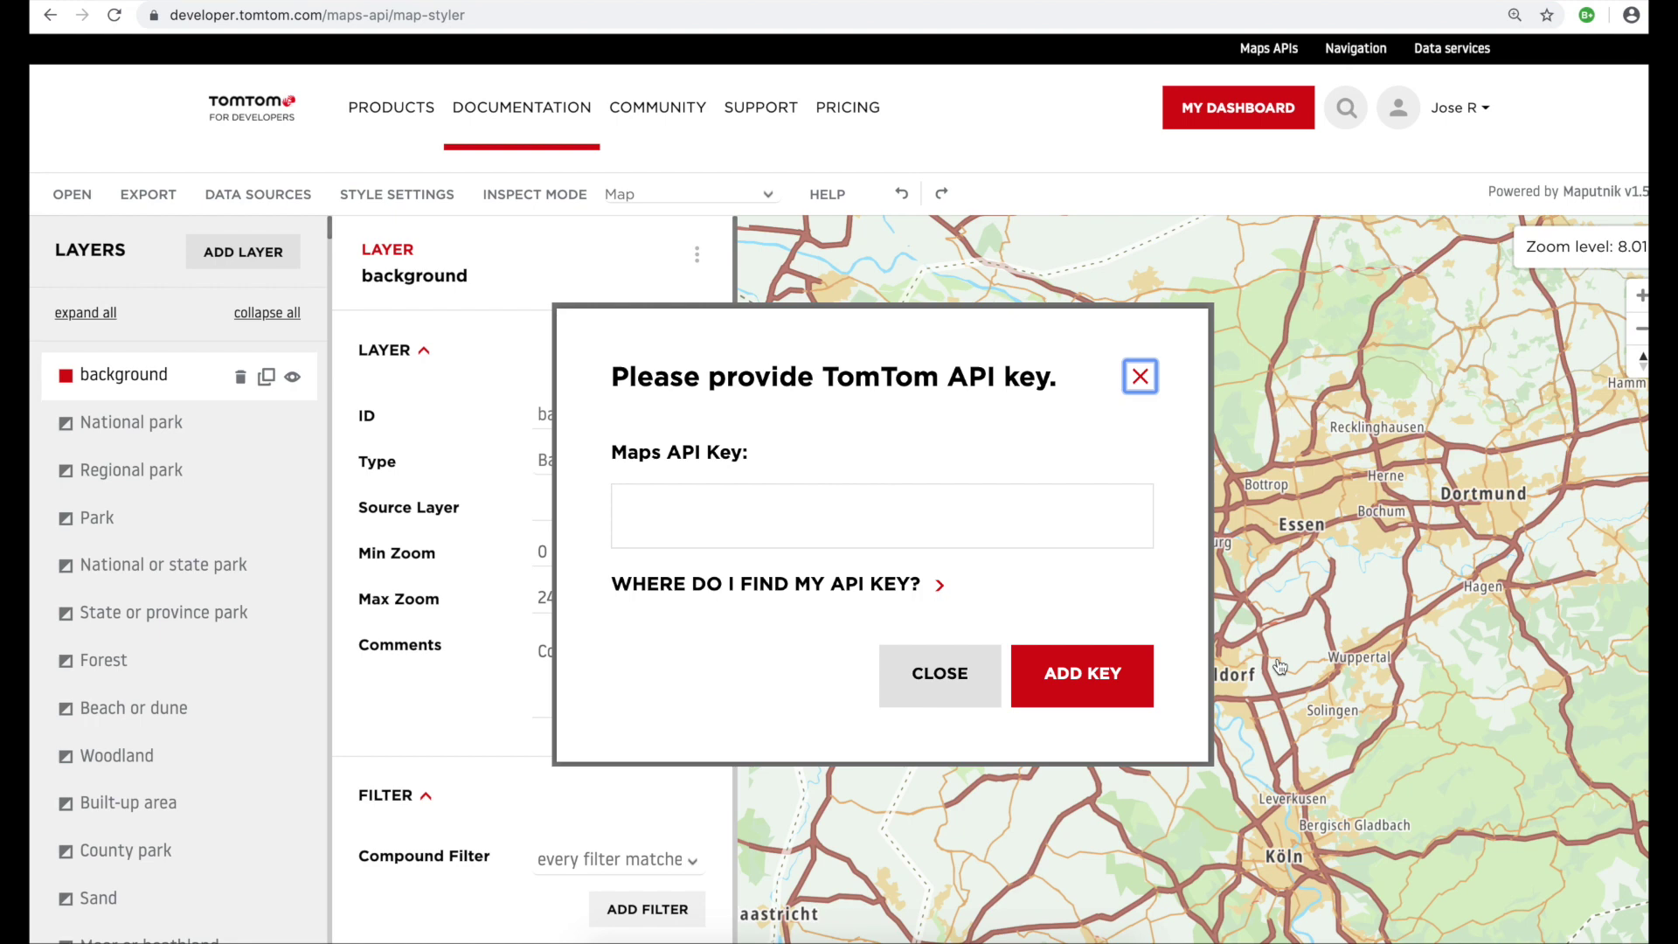
{"action": "left_click", "coordinate": [1280, 669]}
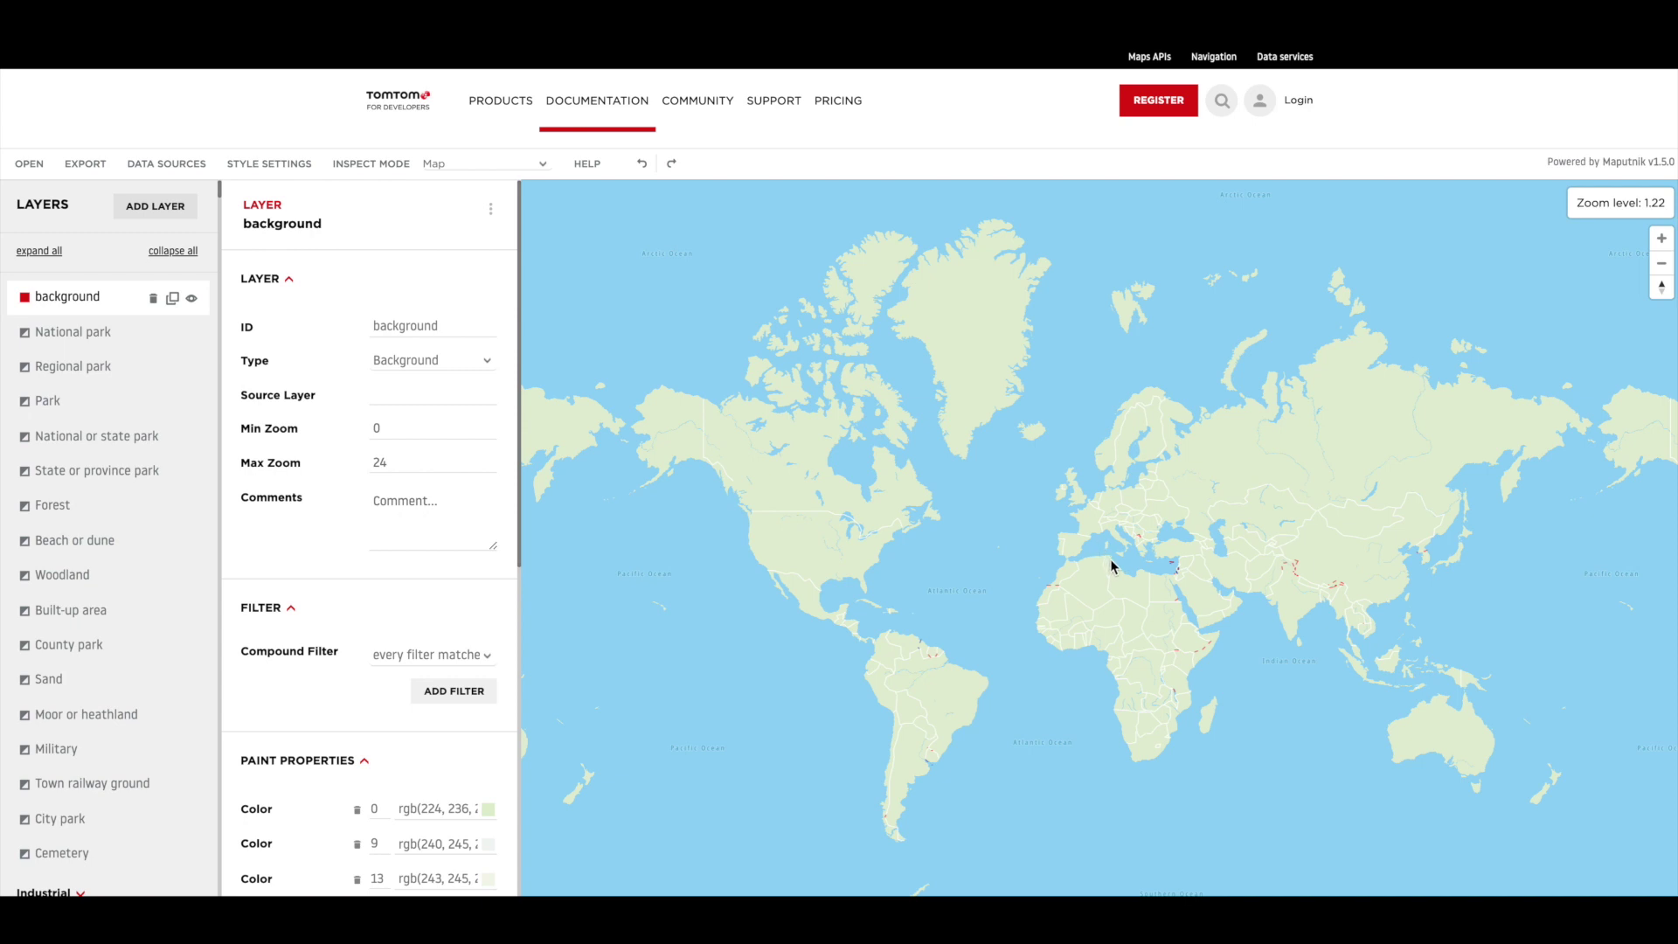
Pan and zoom from Europe to North America, then show the Open Style gallery.
{"action": "mouse_move", "coordinate": [1112, 565]}
{"action": "left_mouse_down"}
{"action": "mouse_move", "coordinate": [1131, 565]}
{"action": "mouse_move", "coordinate": [1109, 576]}
{"action": "left_mouse_up"}
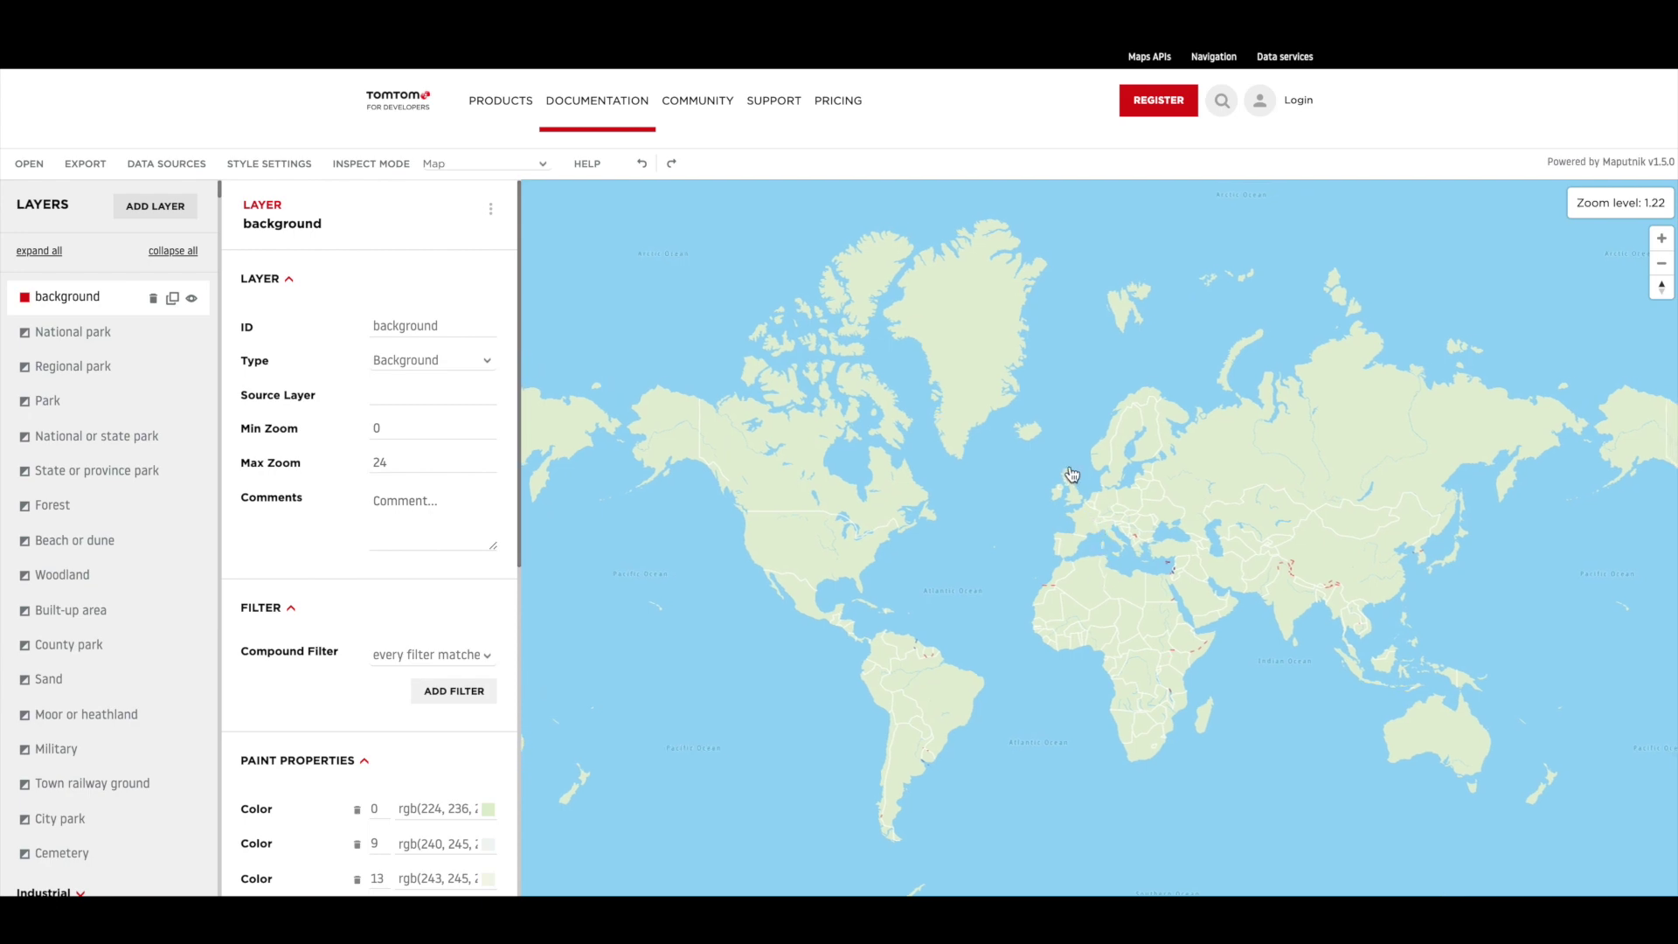
{"action": "scroll", "coordinate": [1101, 505], "scroll_direction": "up", "scroll_amount": 2}
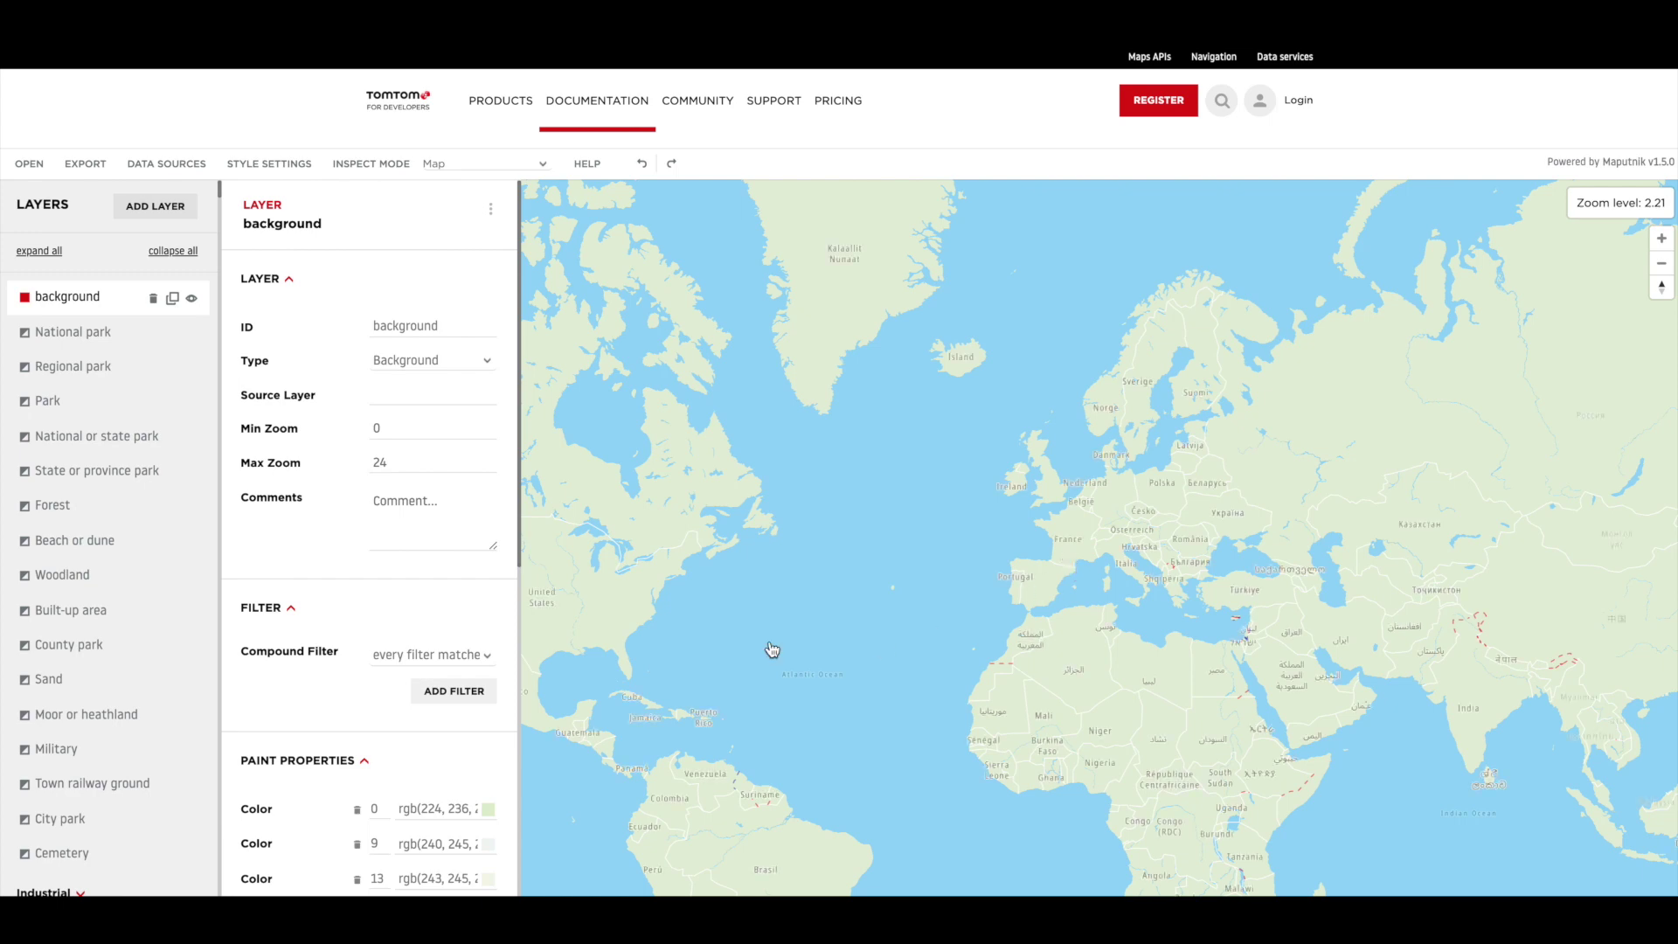
{"action": "left_click_drag", "start_coordinate": [703, 617], "coordinate": [1157, 659]}
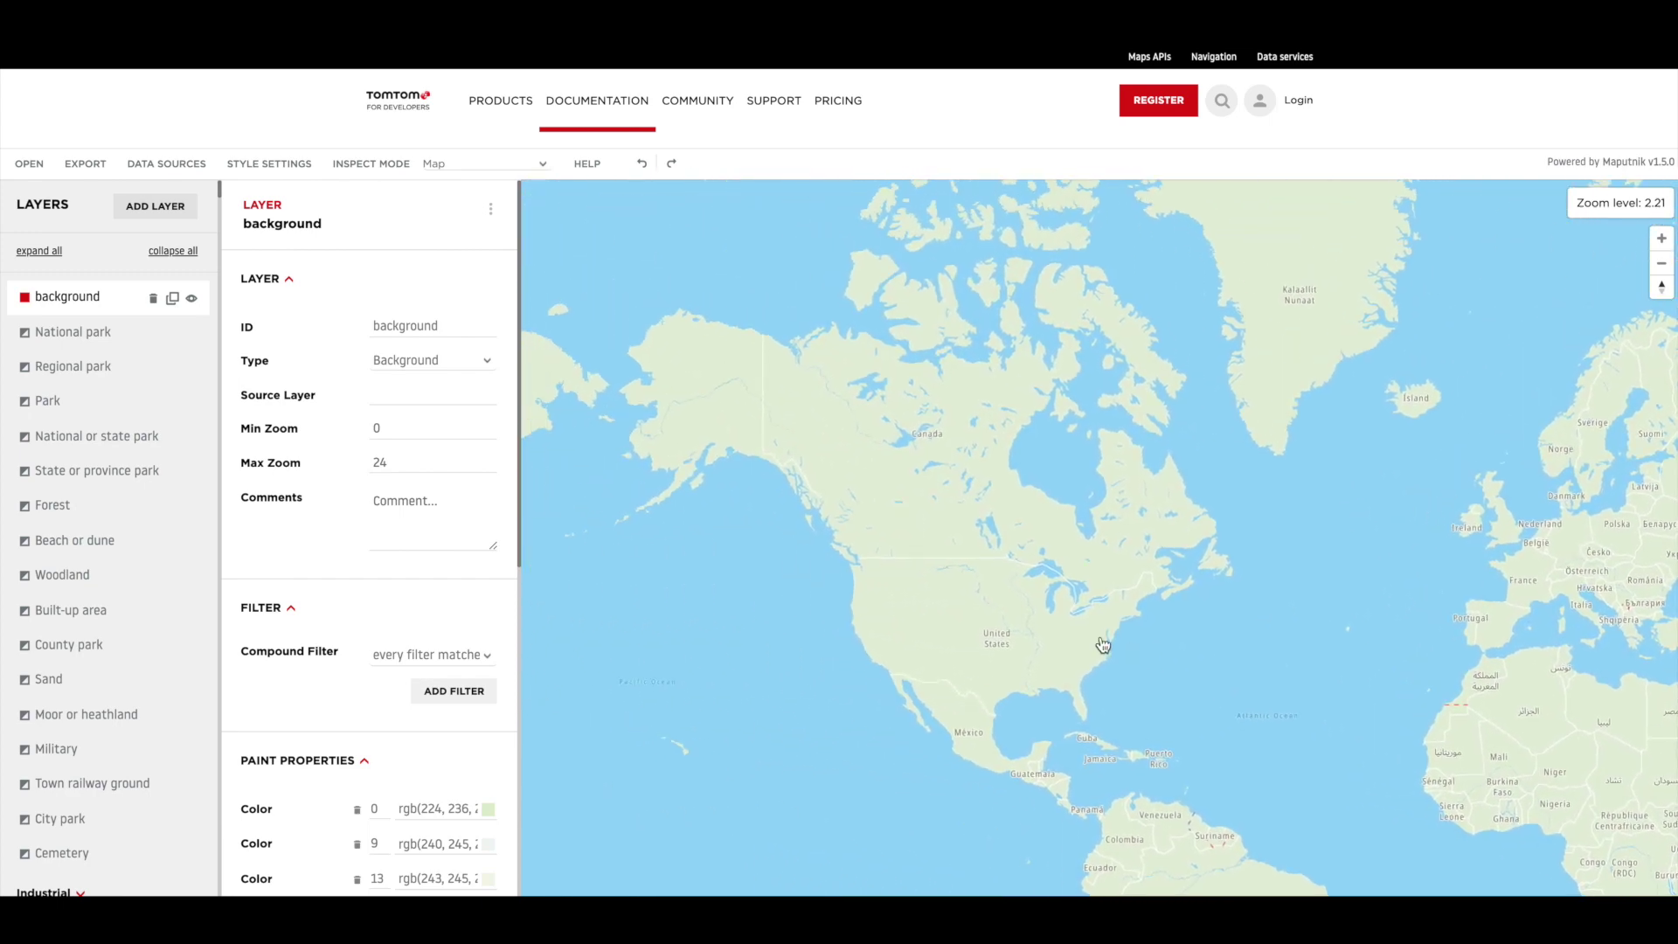
{"action": "scroll", "coordinate": [1040, 615], "scroll_direction": "up", "scroll_amount": 3}
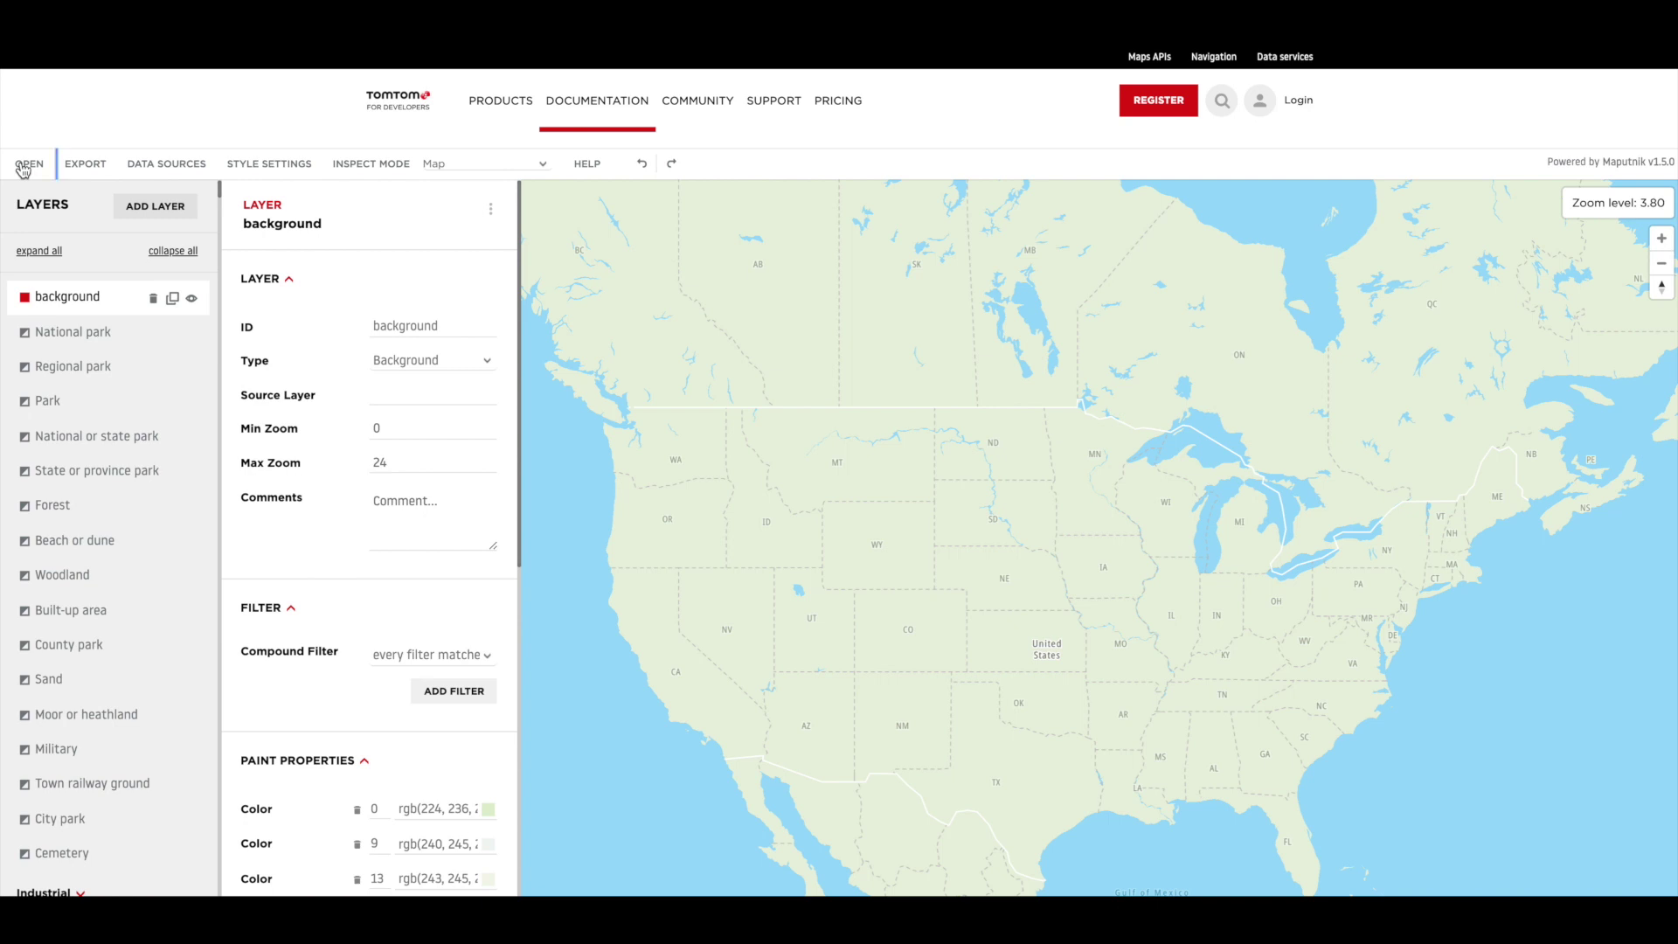
{"action": "left_click", "coordinate": [27, 164]}
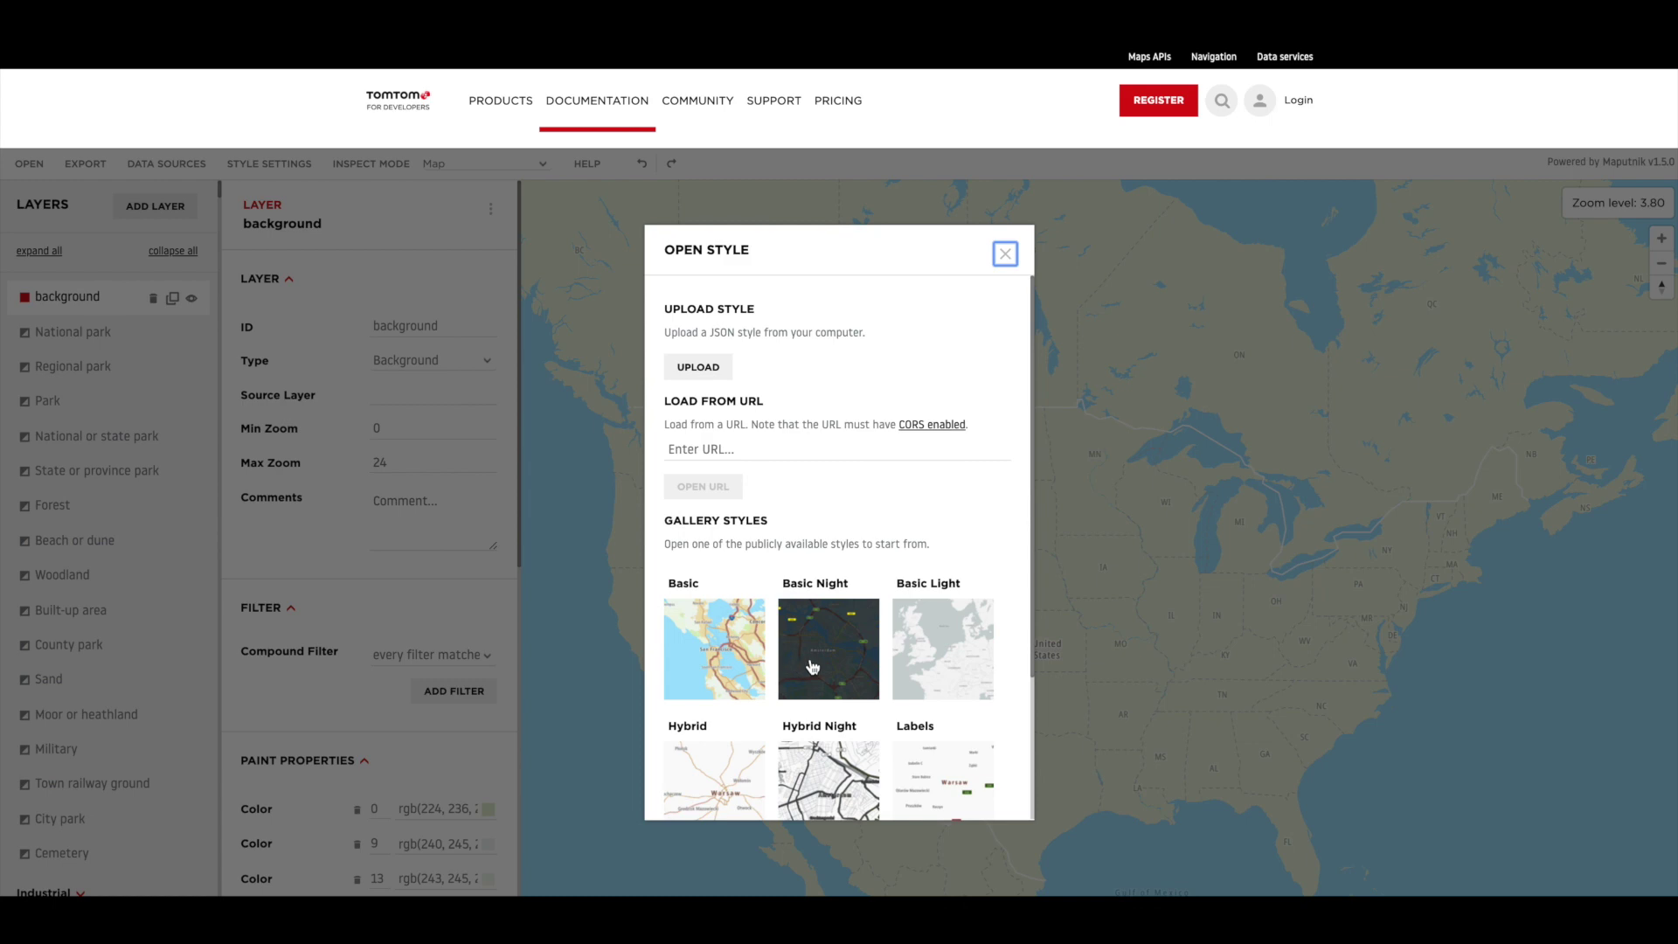
Preview Basic Light around the US West Coast, then load the Basic gallery style instead.
{"action": "left_click", "coordinate": [921, 665]}
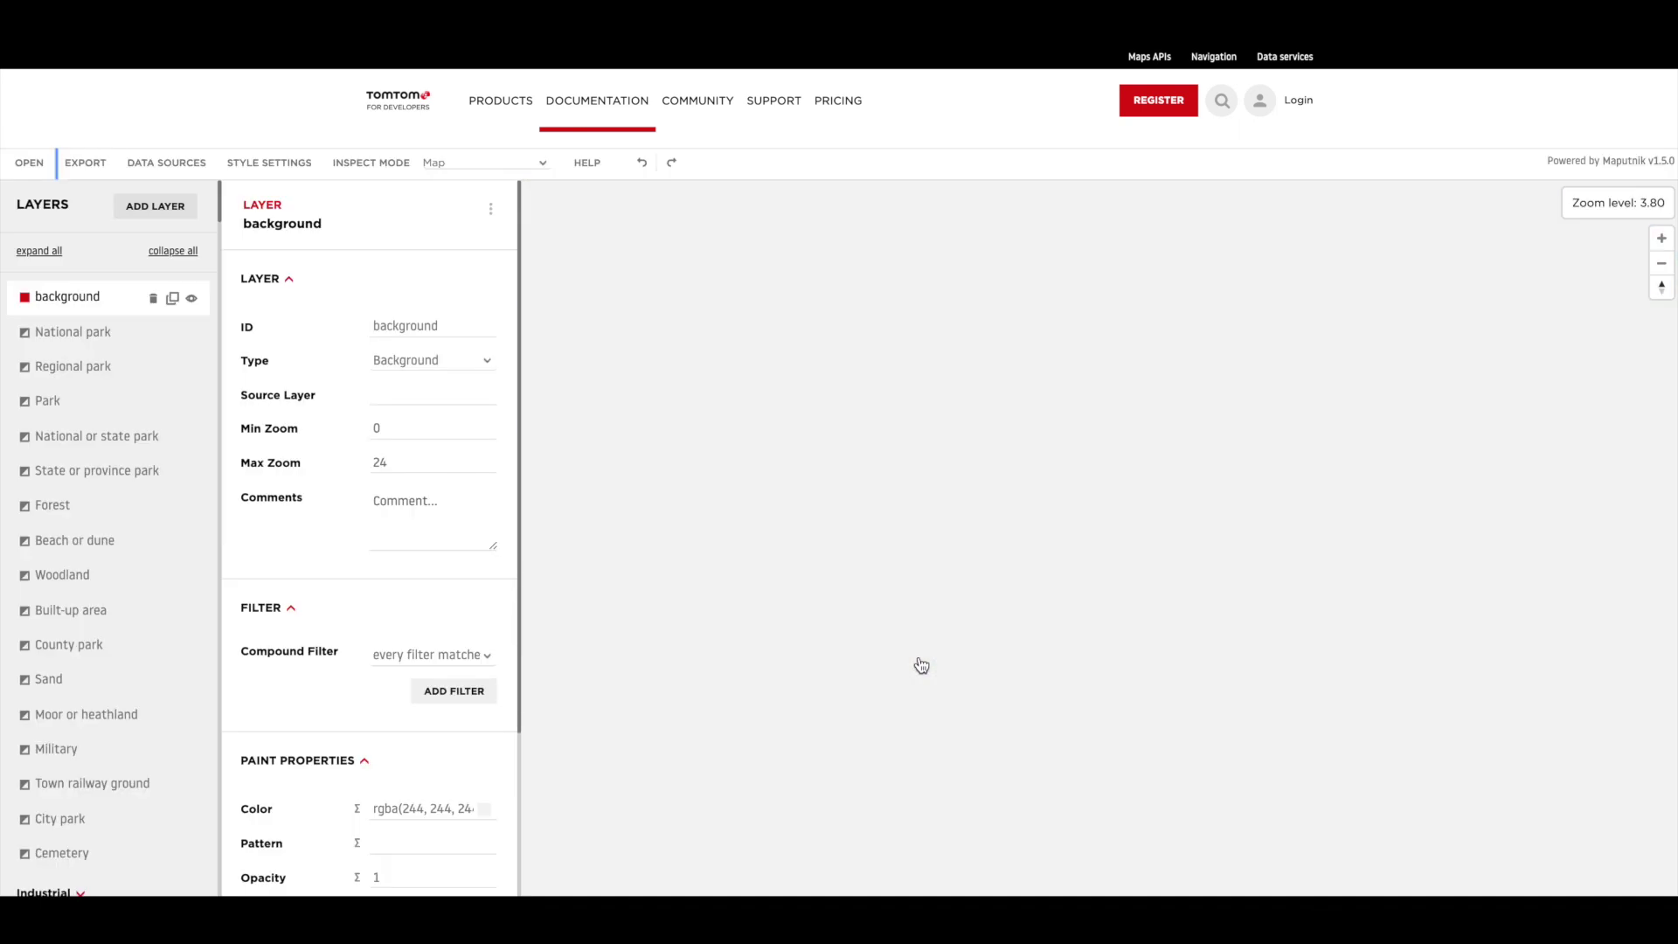
{"action": "scroll", "coordinate": [944, 653], "scroll_direction": "up", "scroll_amount": 2}
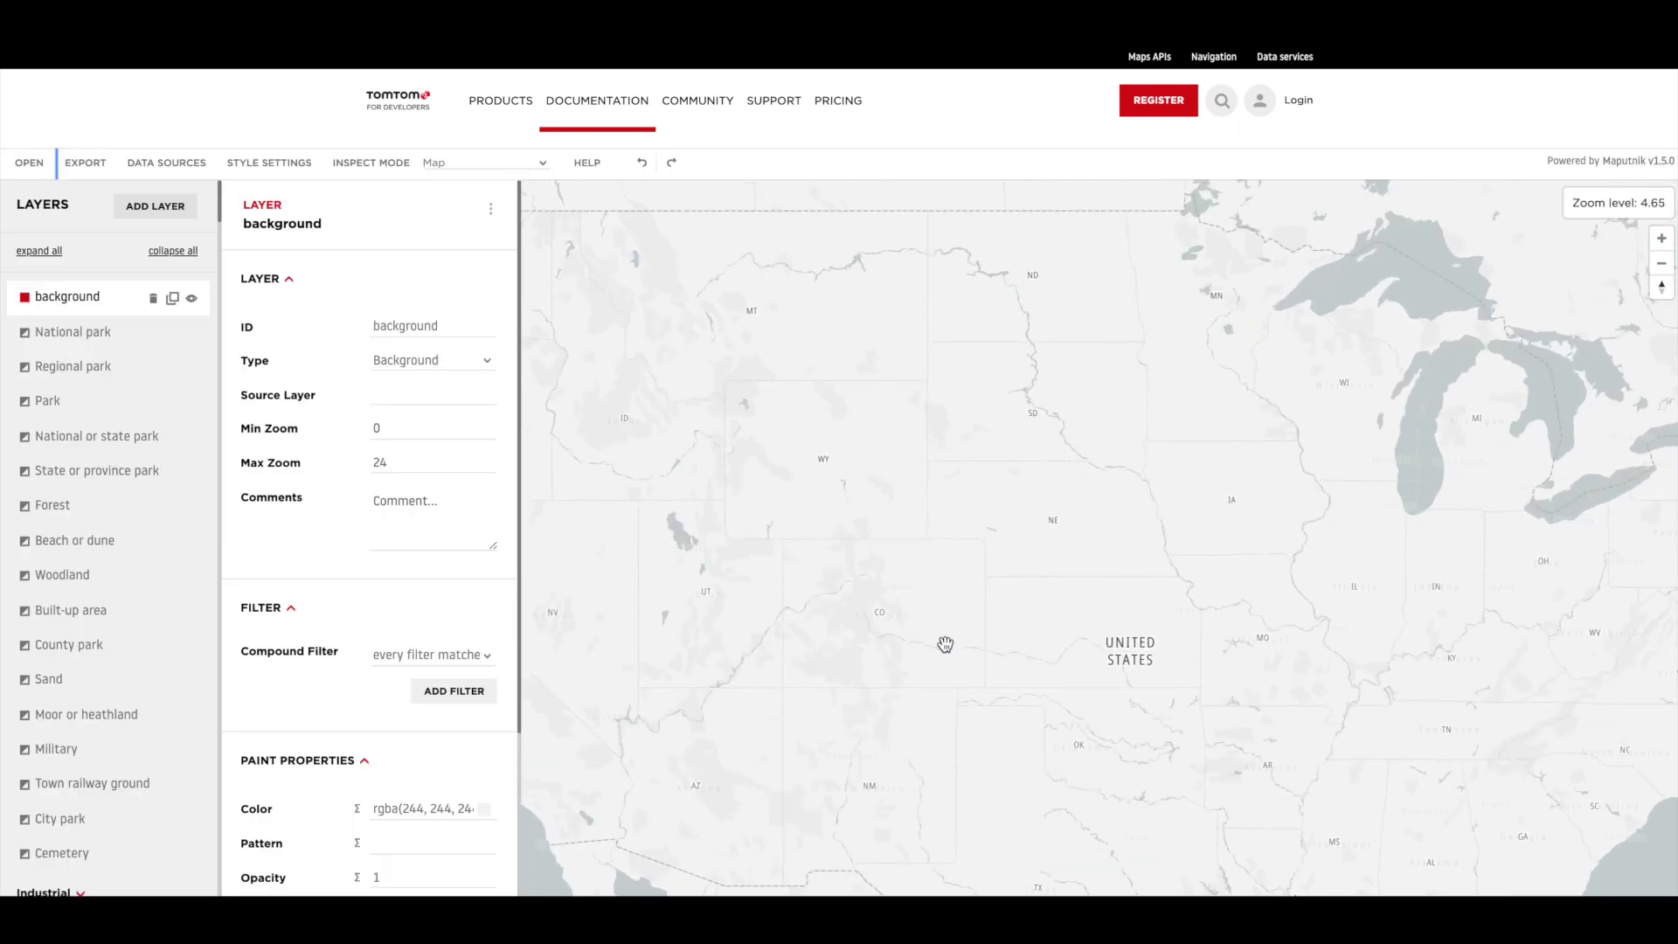
{"action": "left_click_drag", "start_coordinate": [895, 700], "coordinate": [1157, 752]}
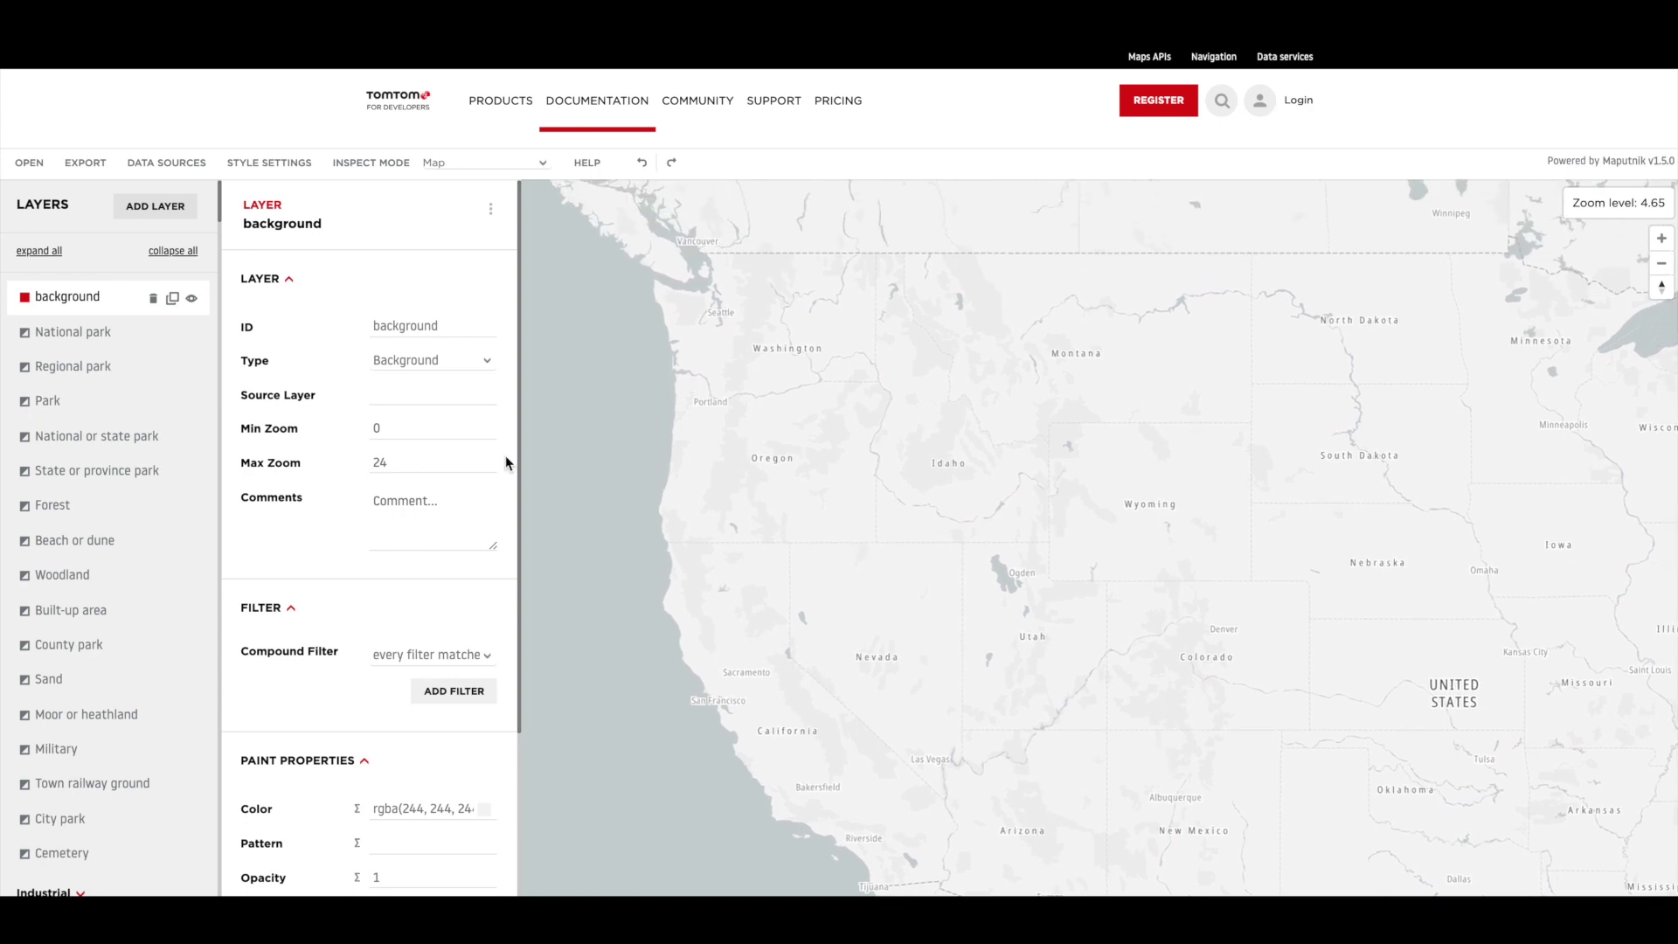
{"action": "left_click", "coordinate": [29, 164]}
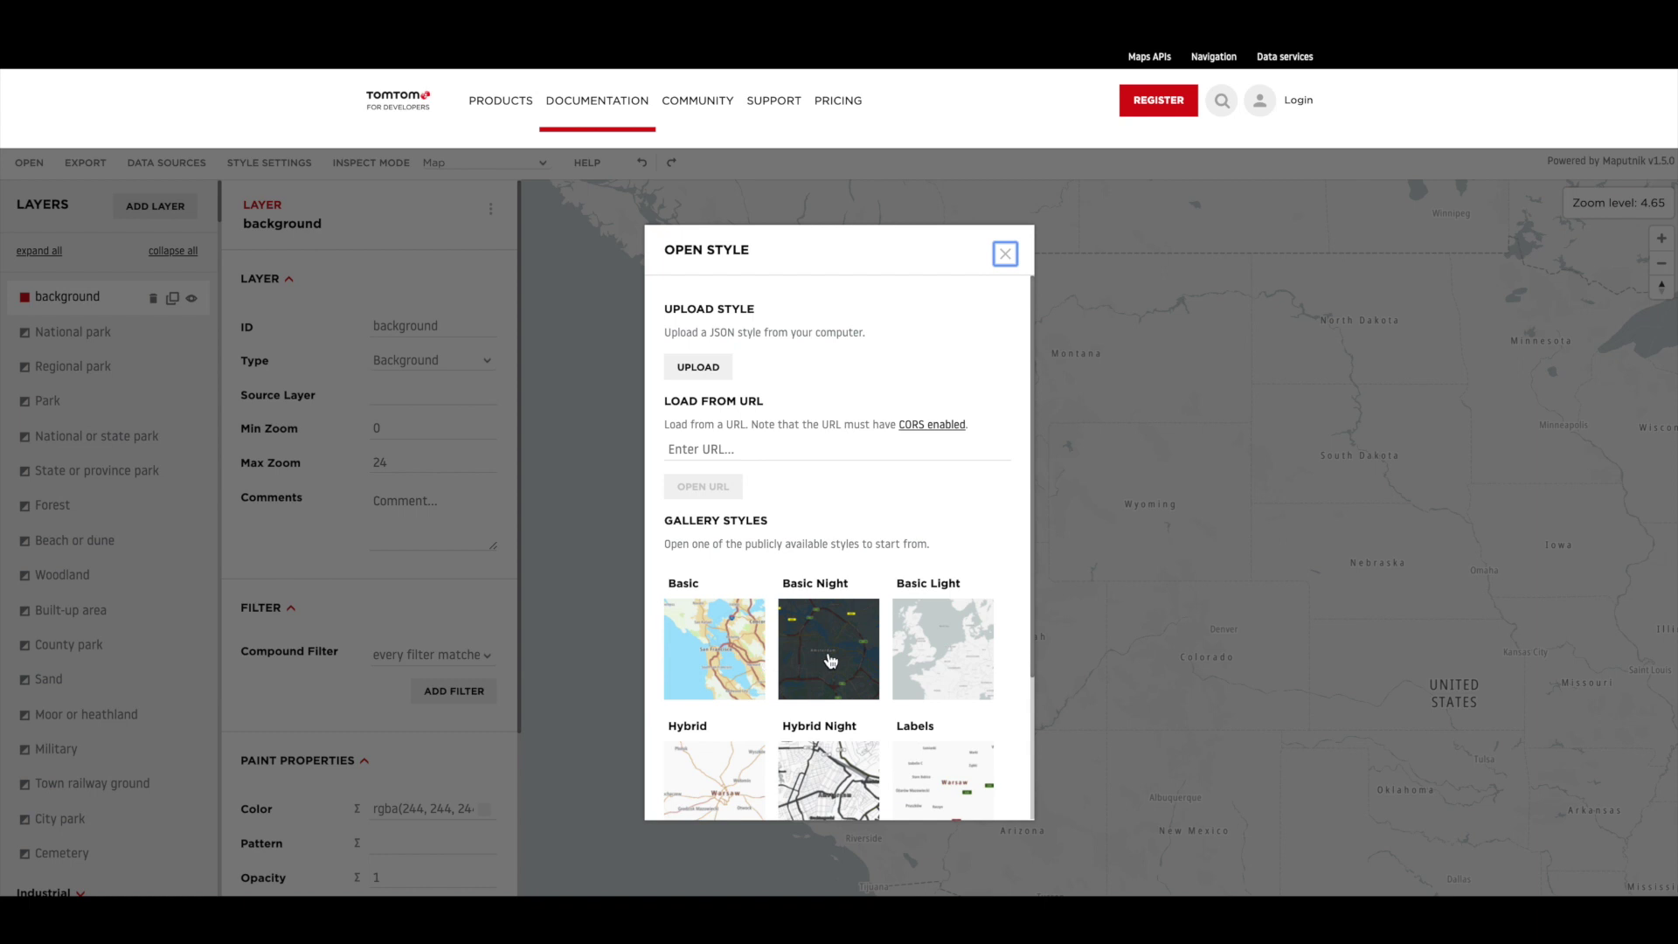
{"action": "left_click", "coordinate": [753, 655]}
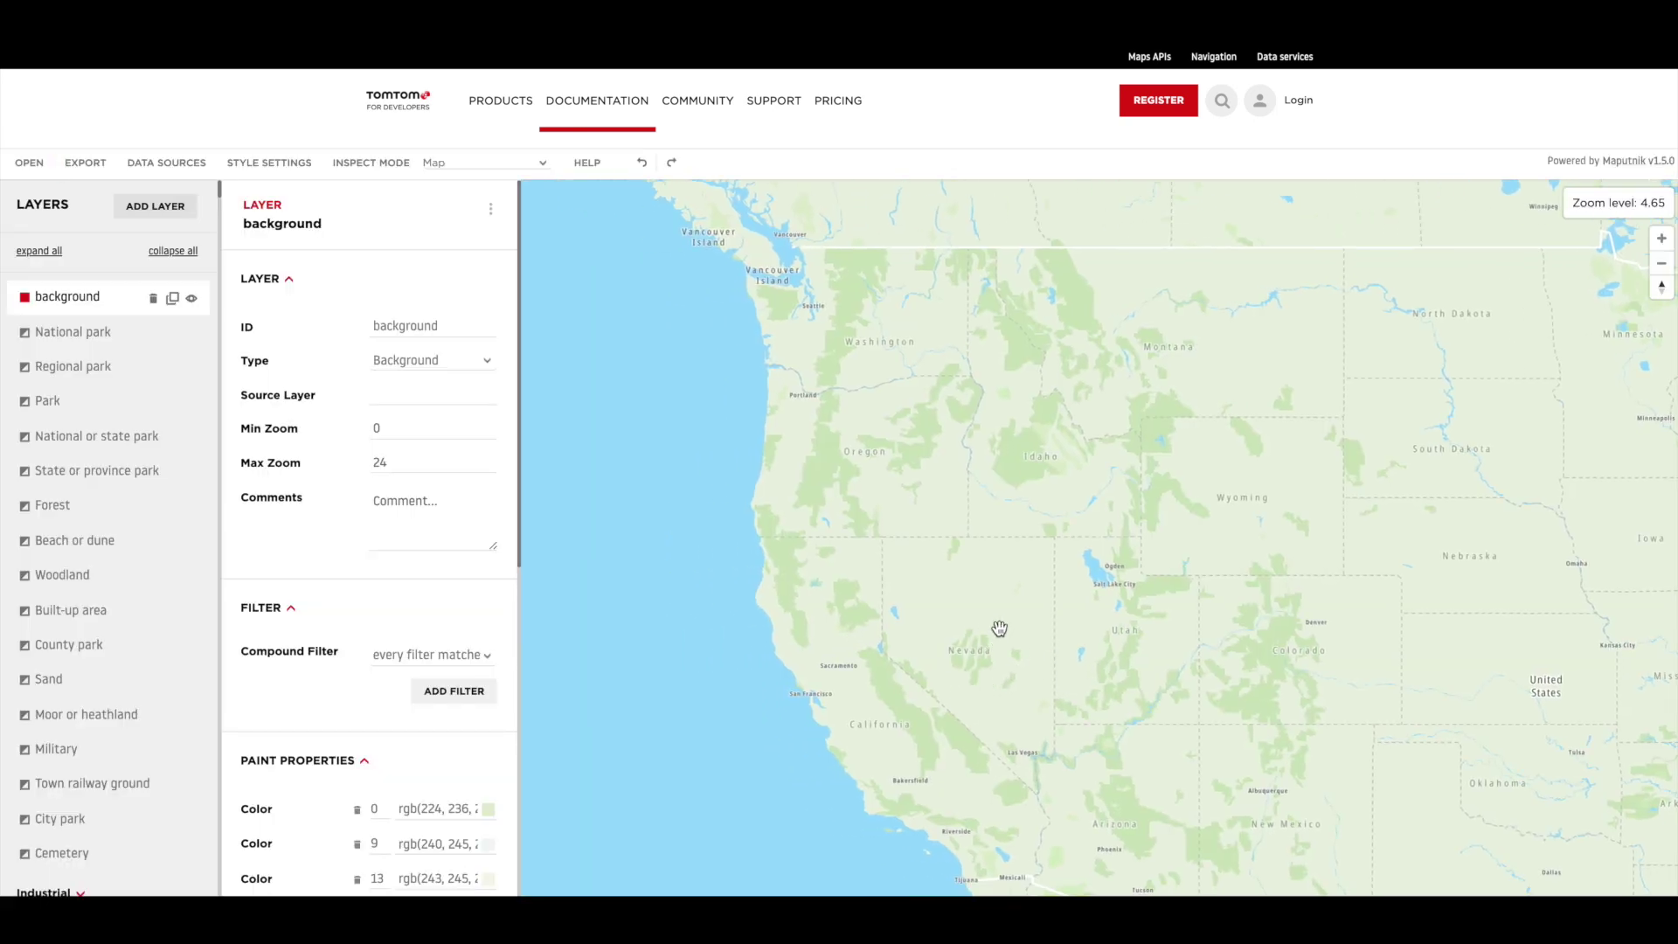
Centre the map on the Great Salt Lake and inspect it to reveal the Lake layer.
{"action": "scroll", "coordinate": [997, 631], "scroll_direction": "up", "scroll_amount": 3}
{"action": "left_click_drag", "start_coordinate": [1004, 644], "coordinate": [891, 637]}
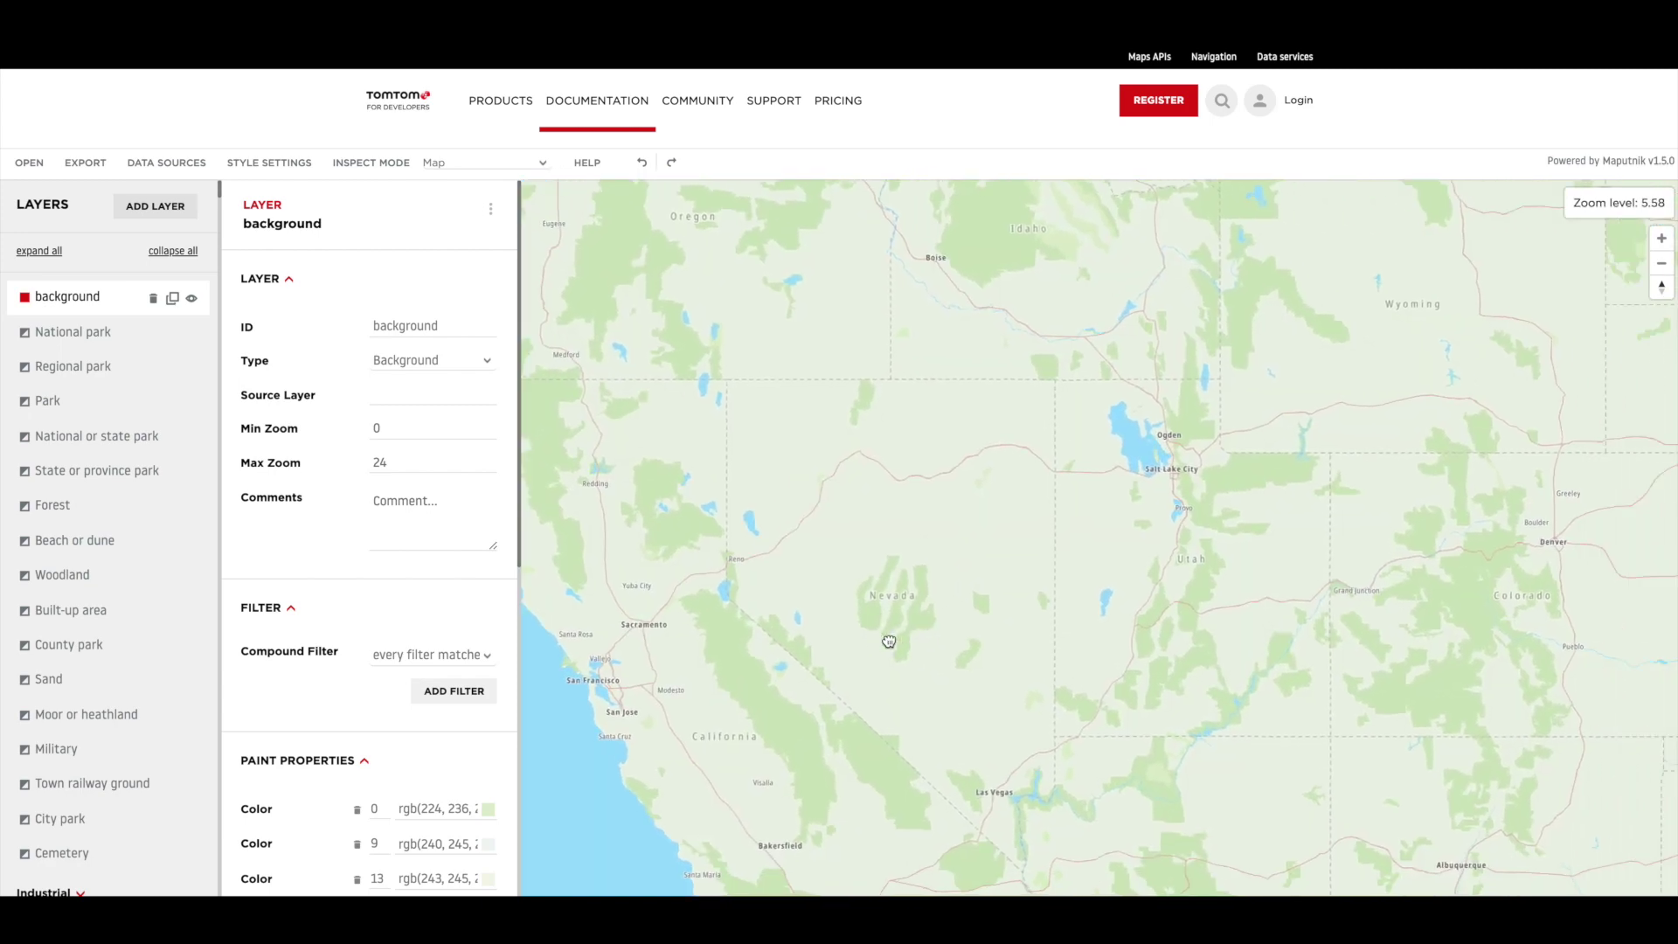
{"action": "left_click_drag", "start_coordinate": [1065, 602], "coordinate": [1052, 696]}
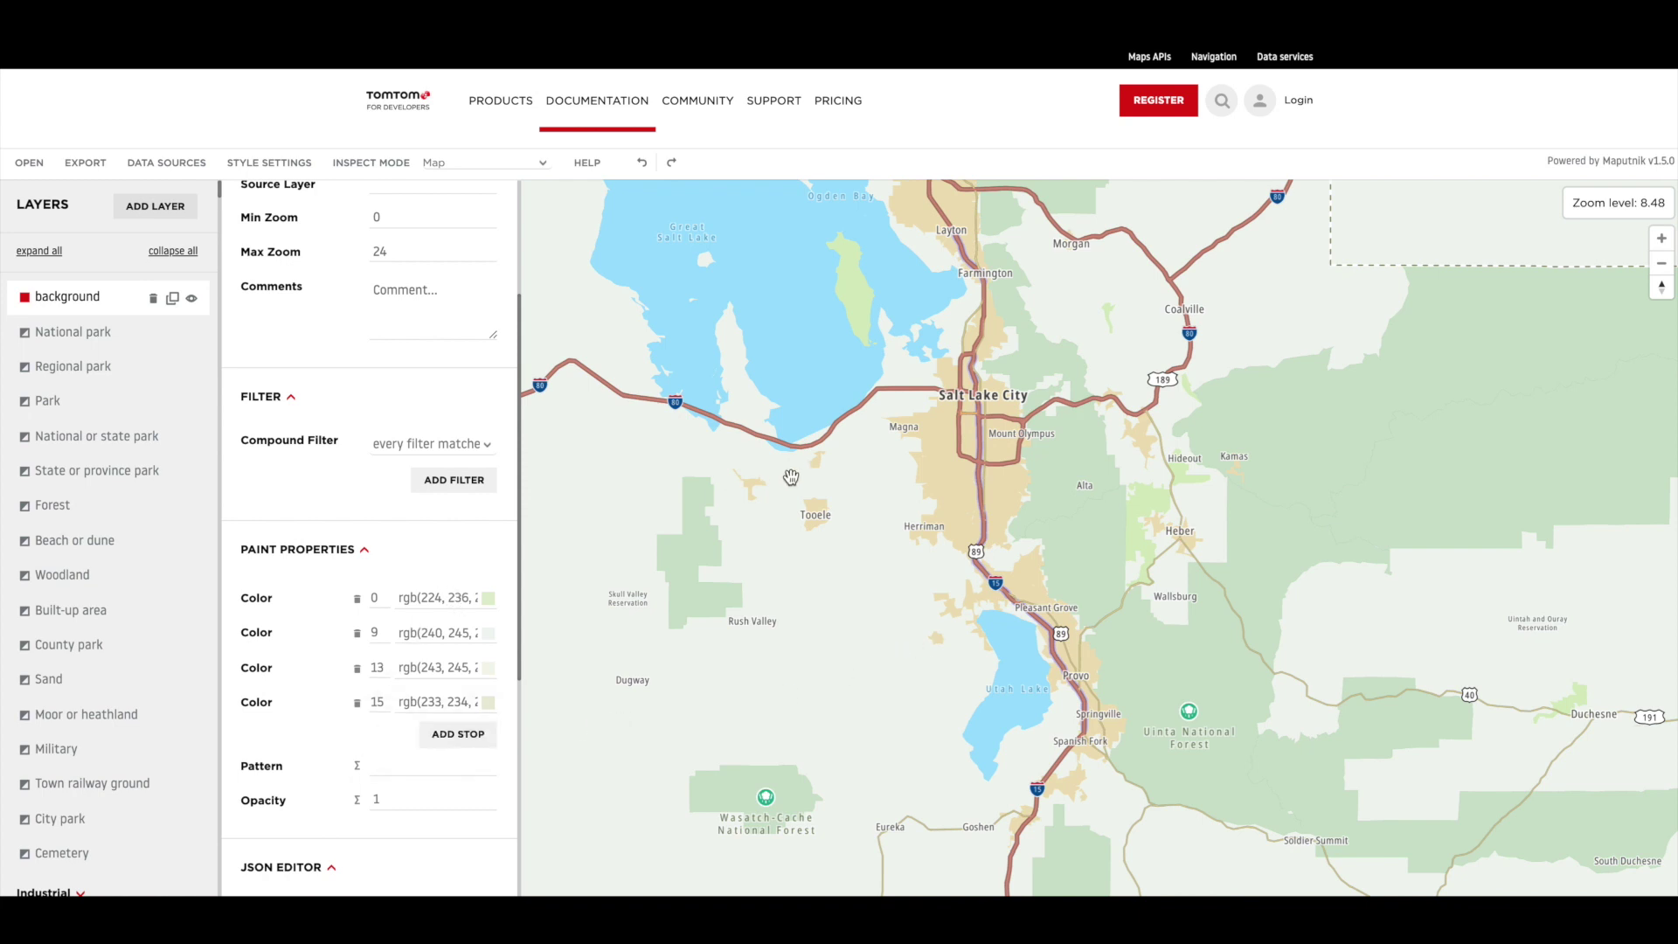
{"action": "left_click_drag", "start_coordinate": [917, 657], "coordinate": [1079, 777]}
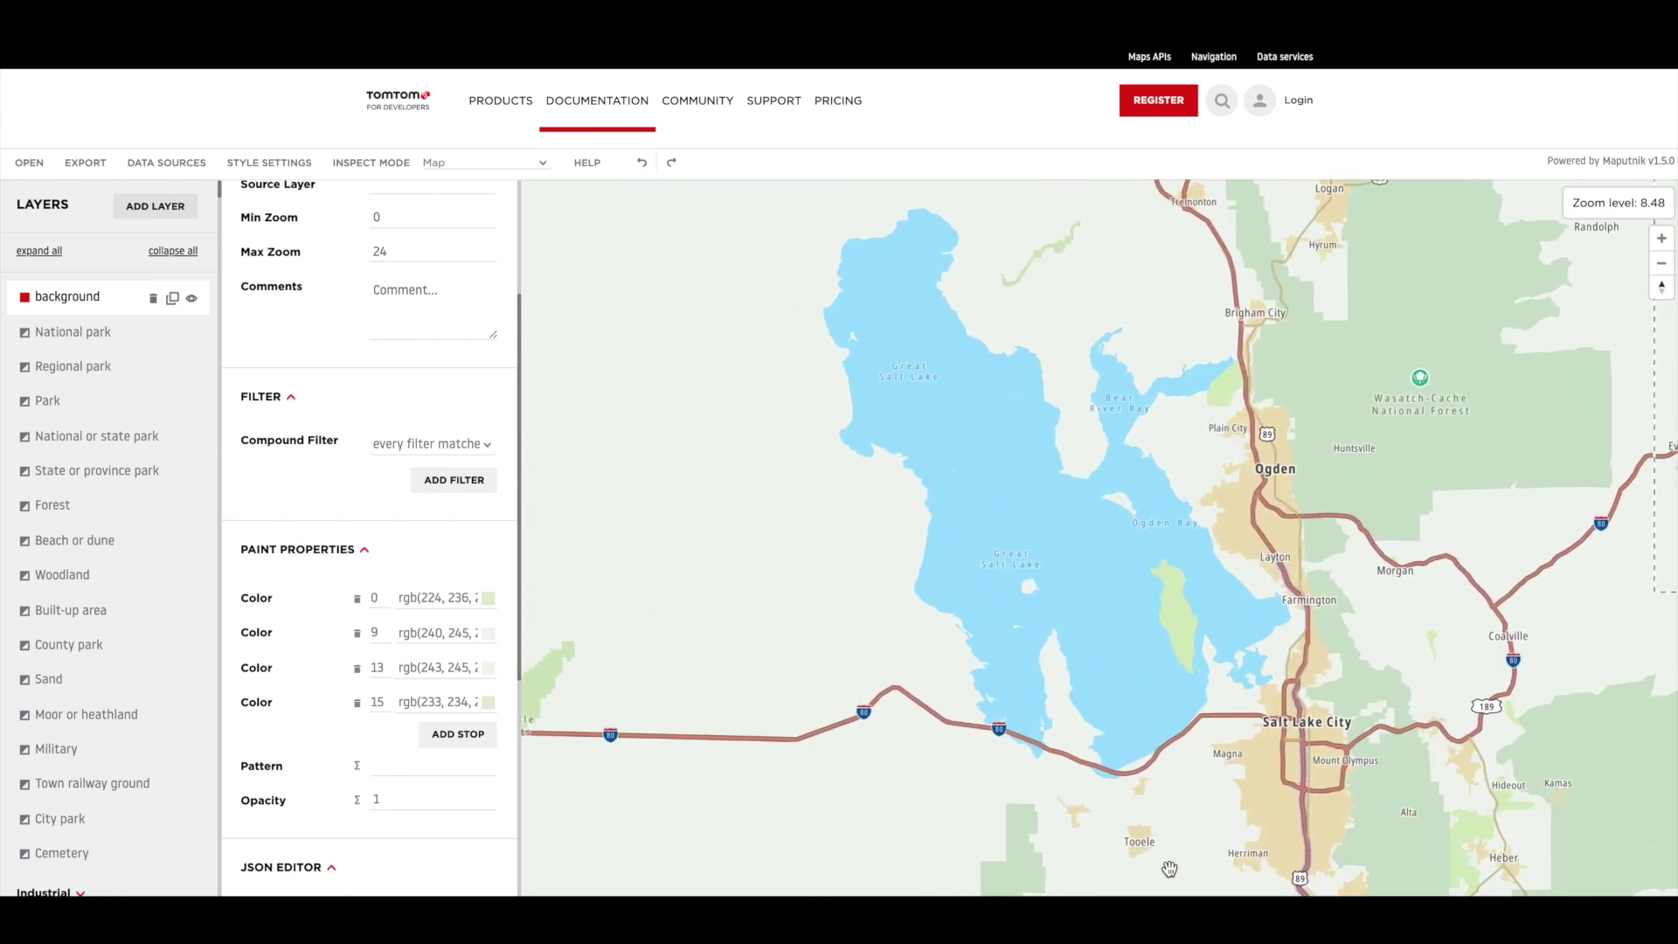
{"action": "left_click", "coordinate": [1073, 570]}
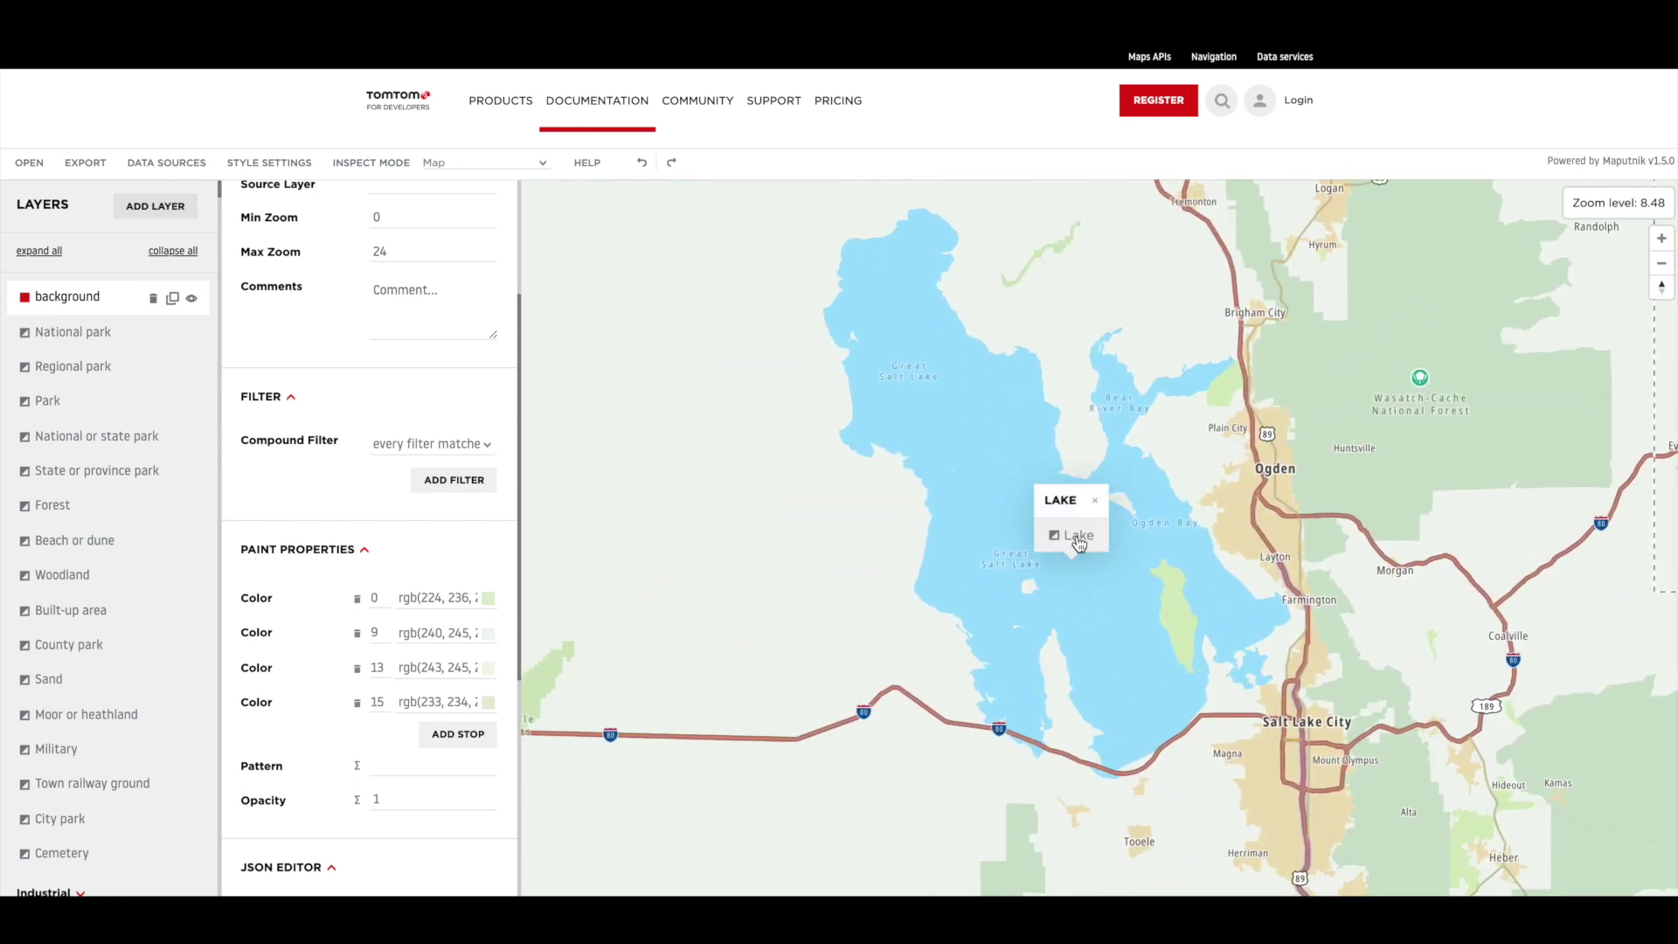
Keep the Lake layer type as Fill and edit its zoom-0 colour stop (#90D0F2).
{"action": "left_click", "coordinate": [1079, 537]}
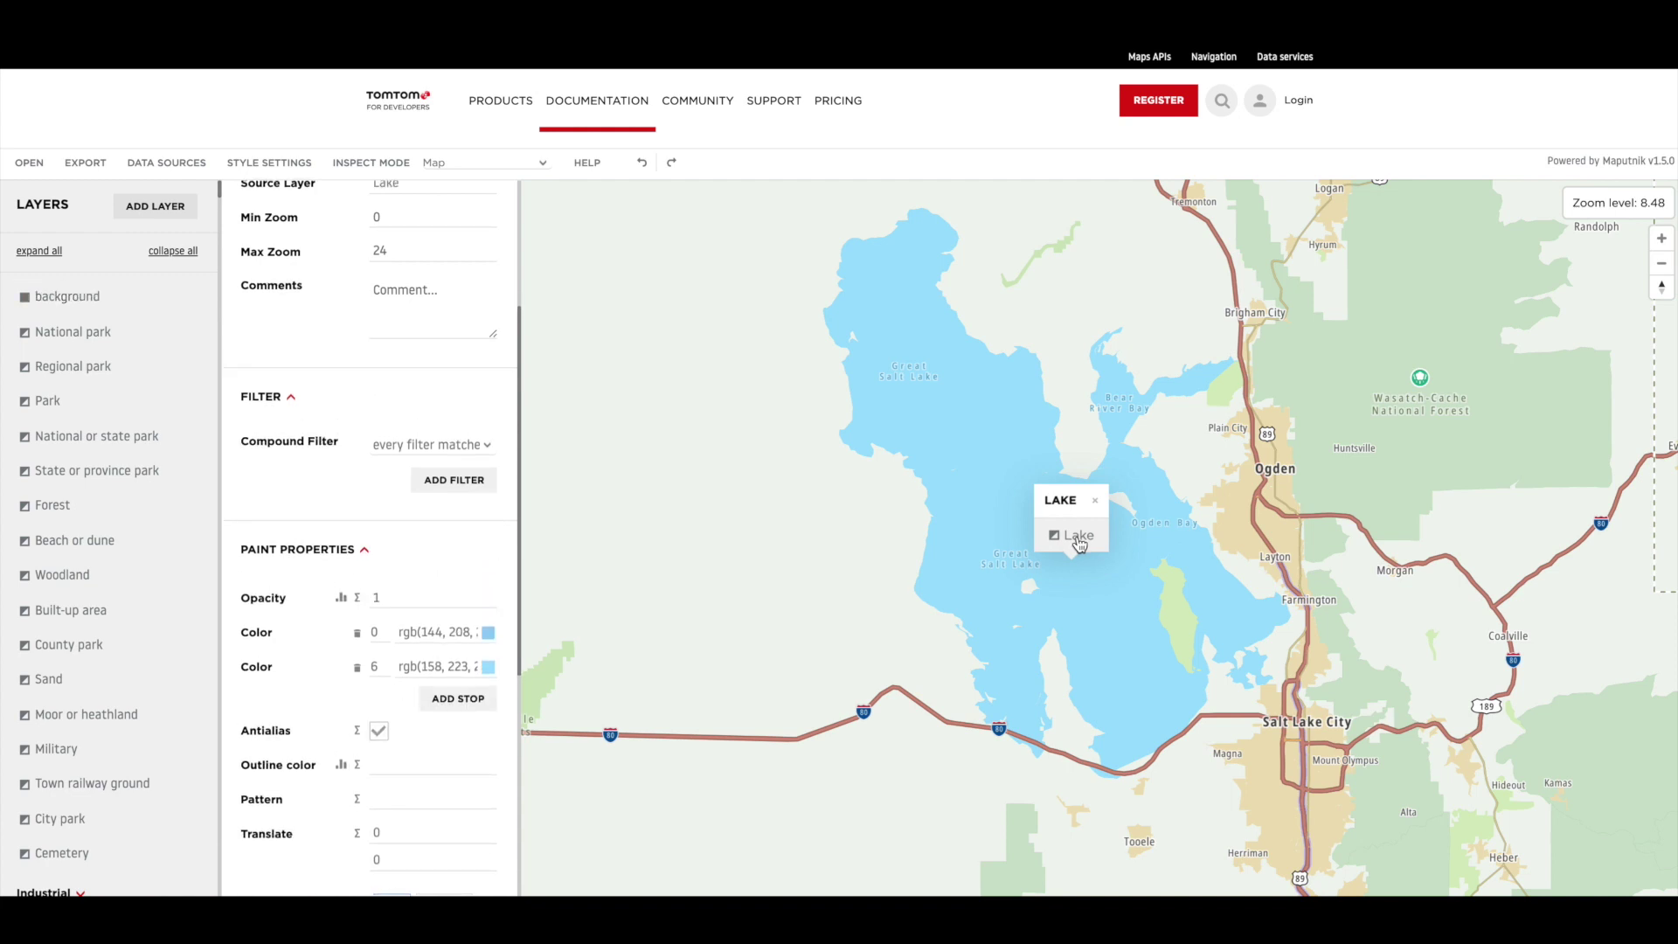
{"action": "scroll", "coordinate": [326, 577], "scroll_direction": "up", "scroll_amount": 3}
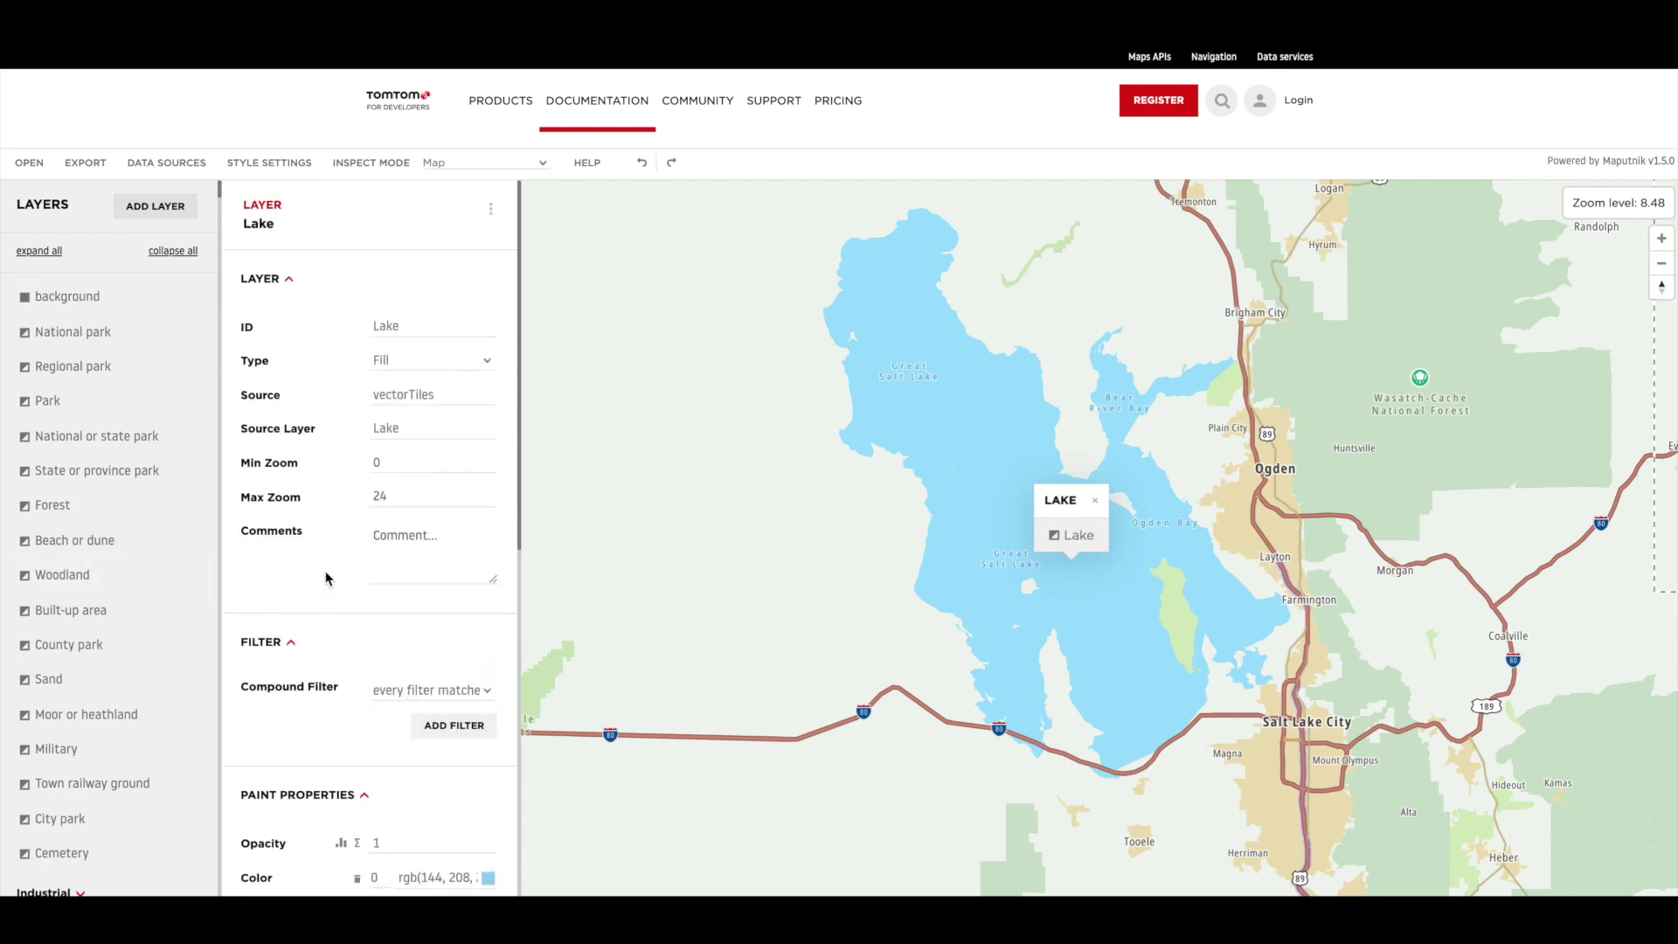
{"action": "double_click", "coordinate": [248, 222]}
{"action": "left_click", "coordinate": [380, 363]}
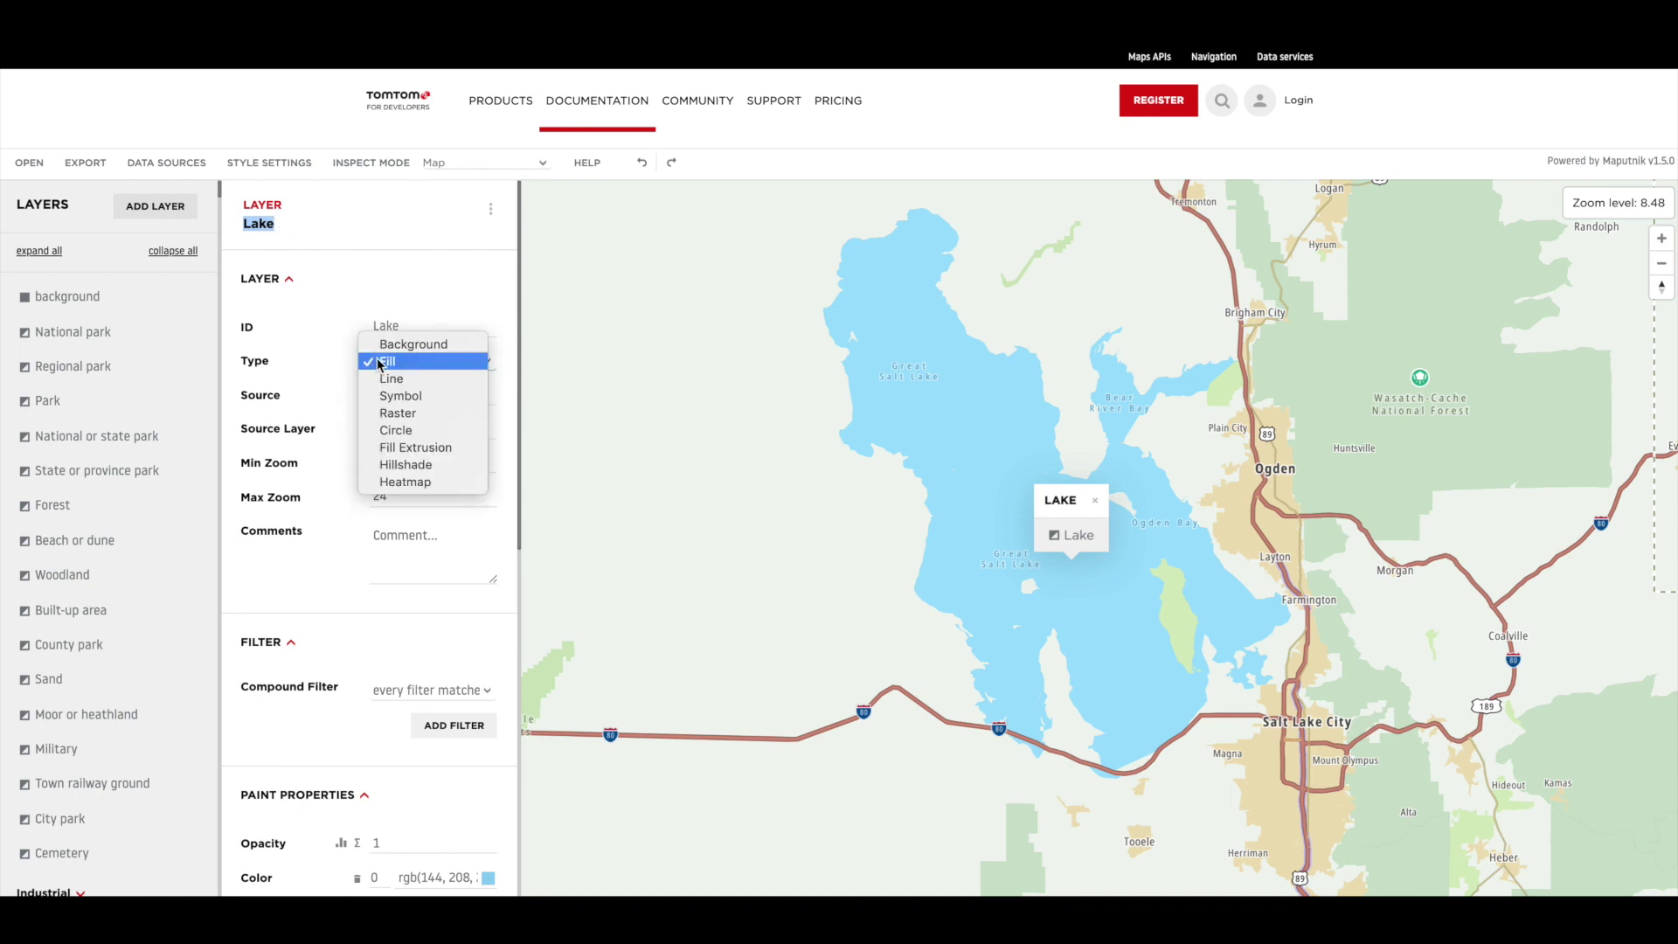
{"action": "left_click", "coordinate": [384, 361]}
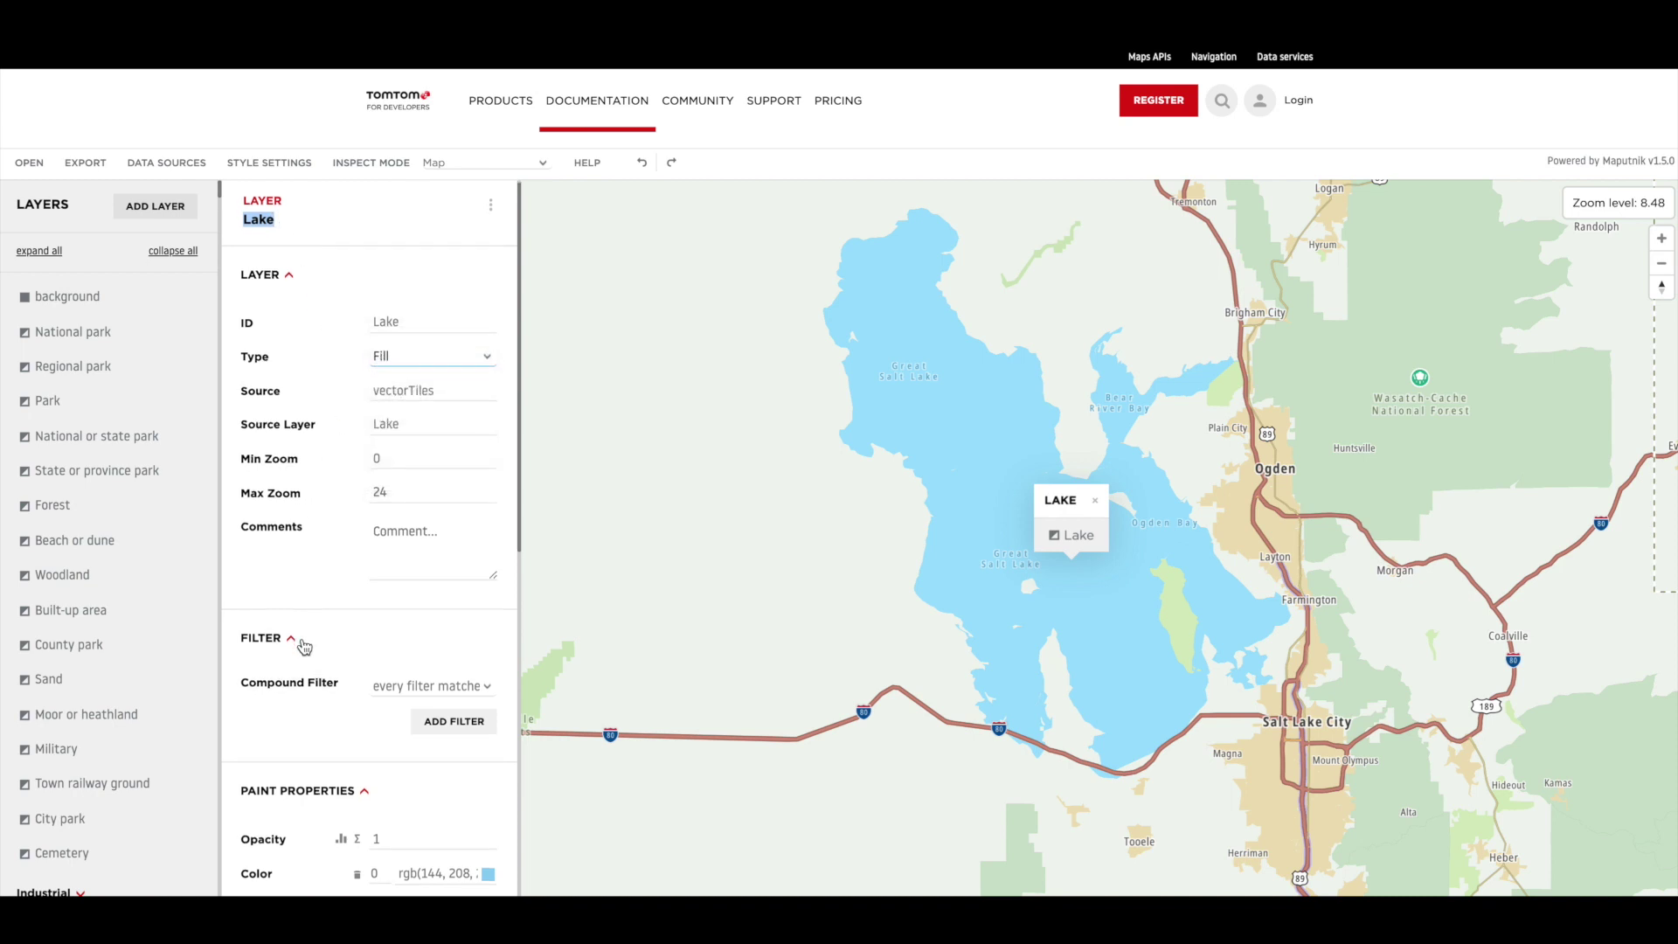
{"action": "scroll", "coordinate": [303, 641], "scroll_direction": "down", "scroll_amount": 2}
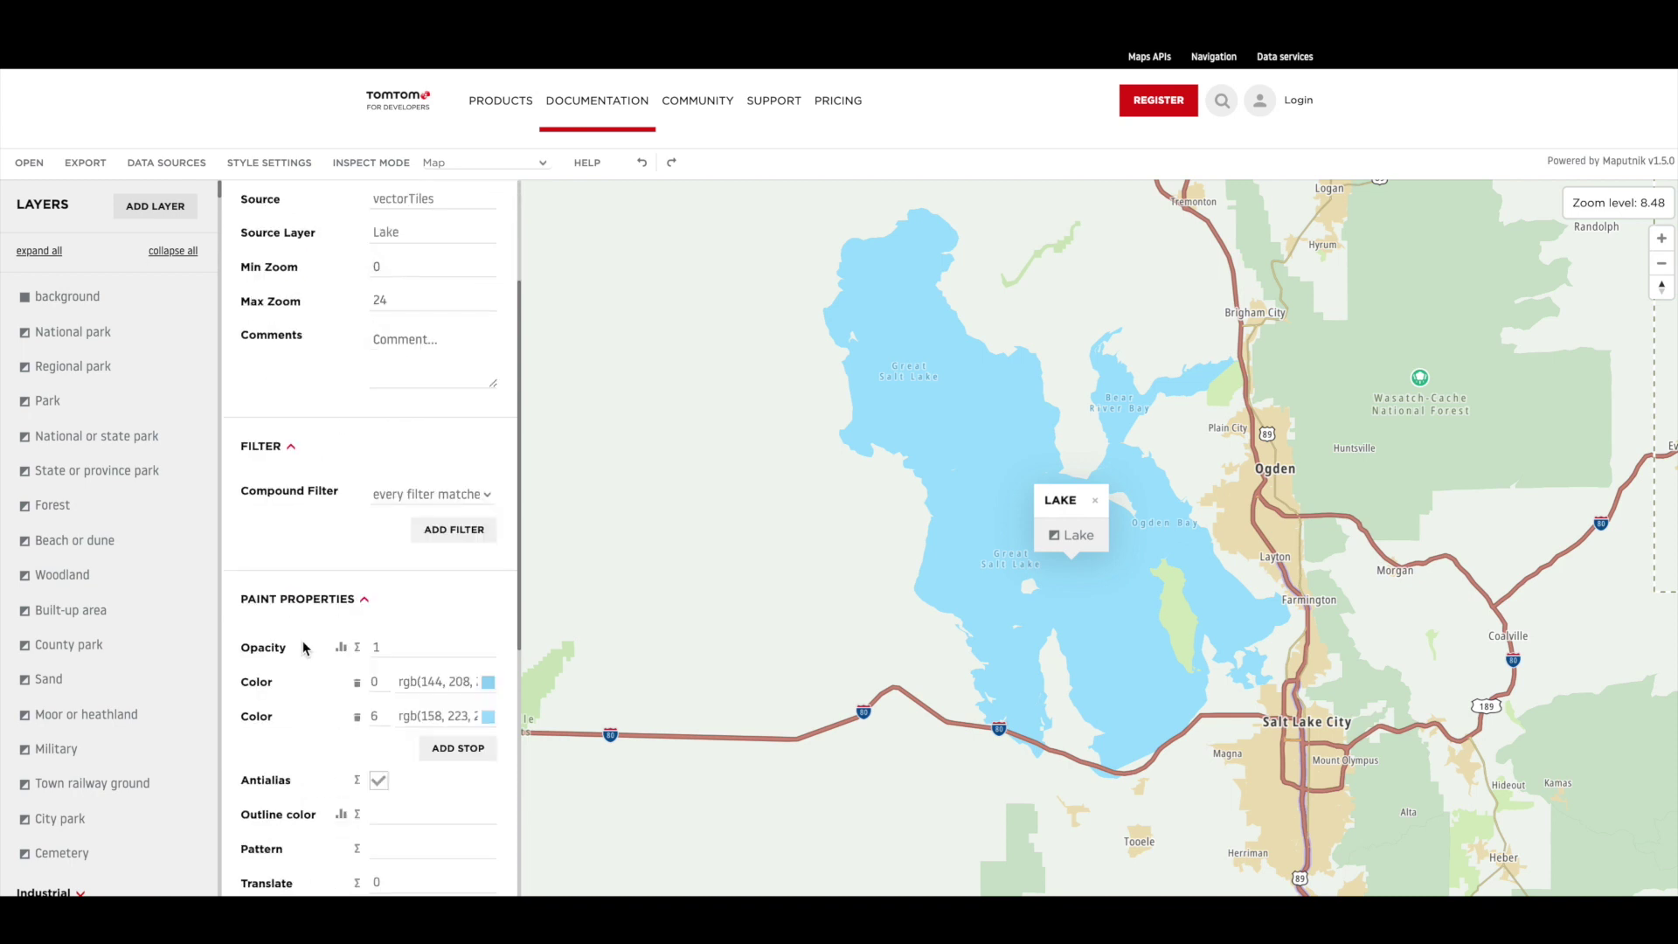
{"action": "left_click", "coordinate": [416, 682]}
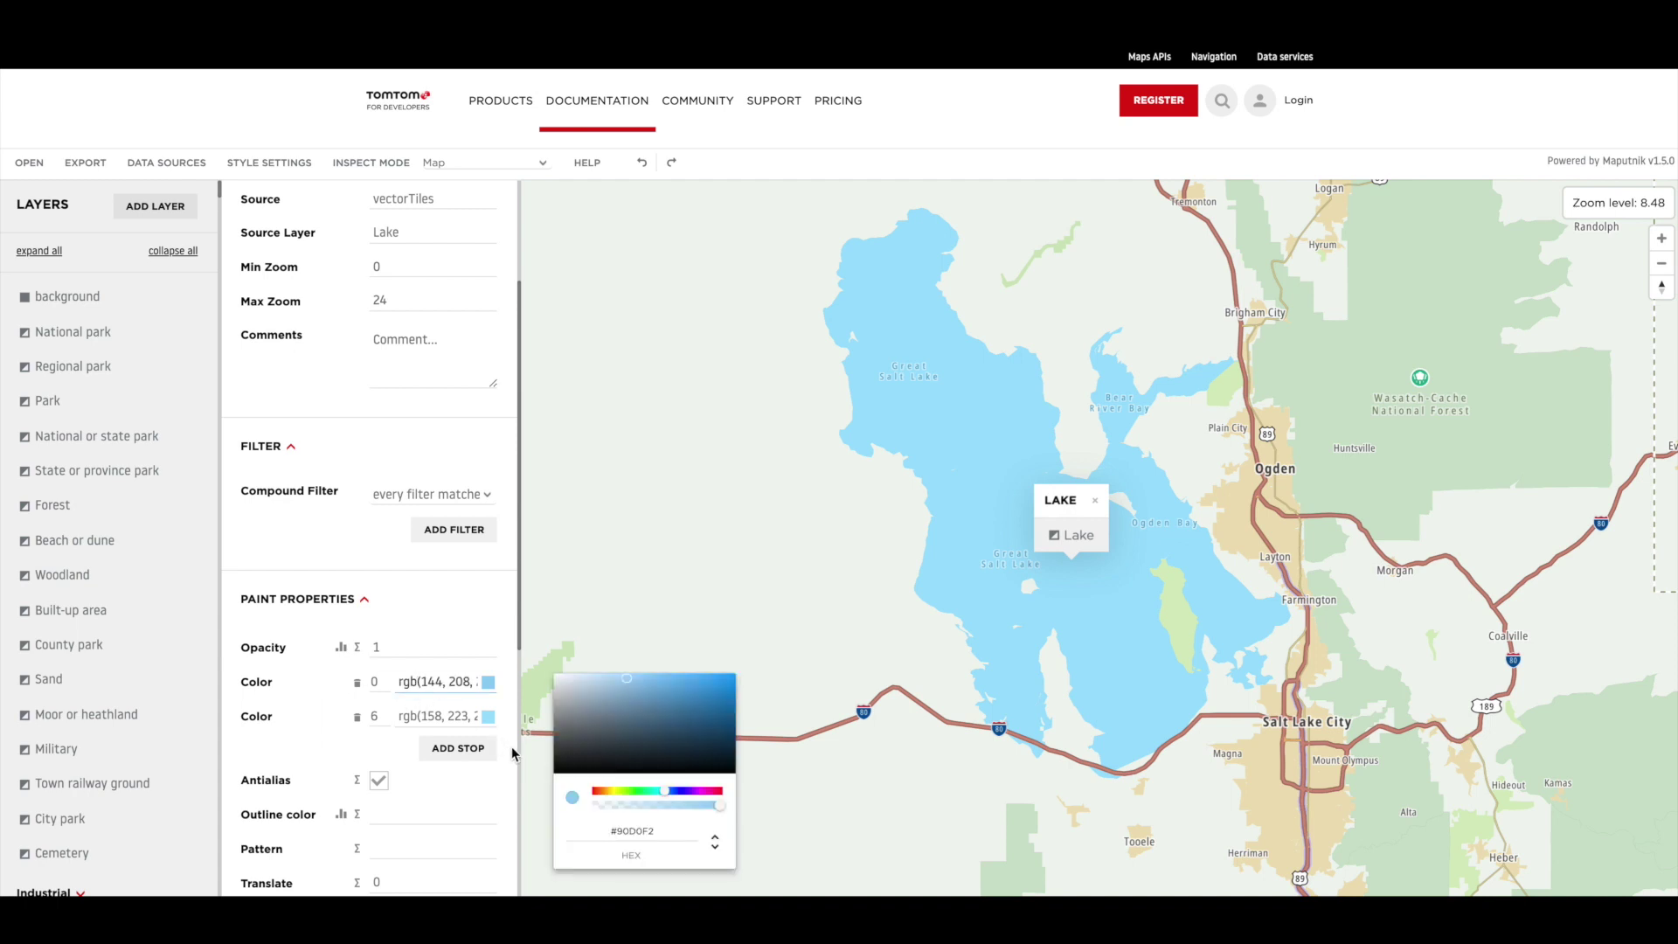
Set both Lake colour stops to dark teal blues and close the LAKE popup.
{"action": "left_click", "coordinate": [719, 748]}
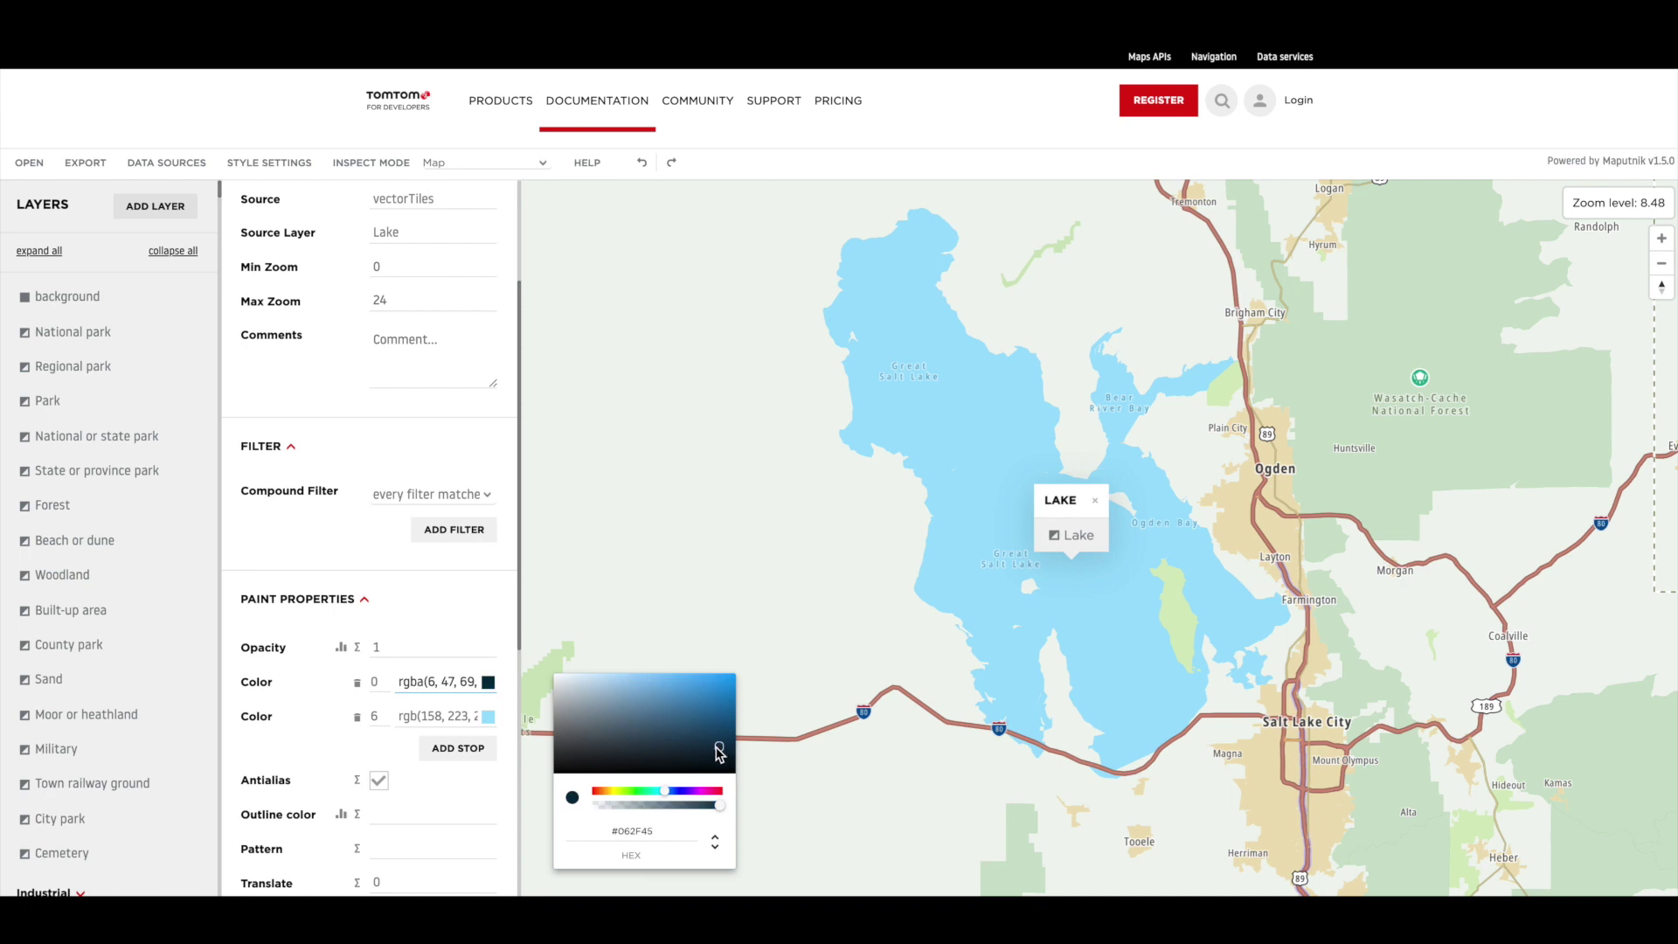
{"action": "left_click", "coordinate": [428, 719]}
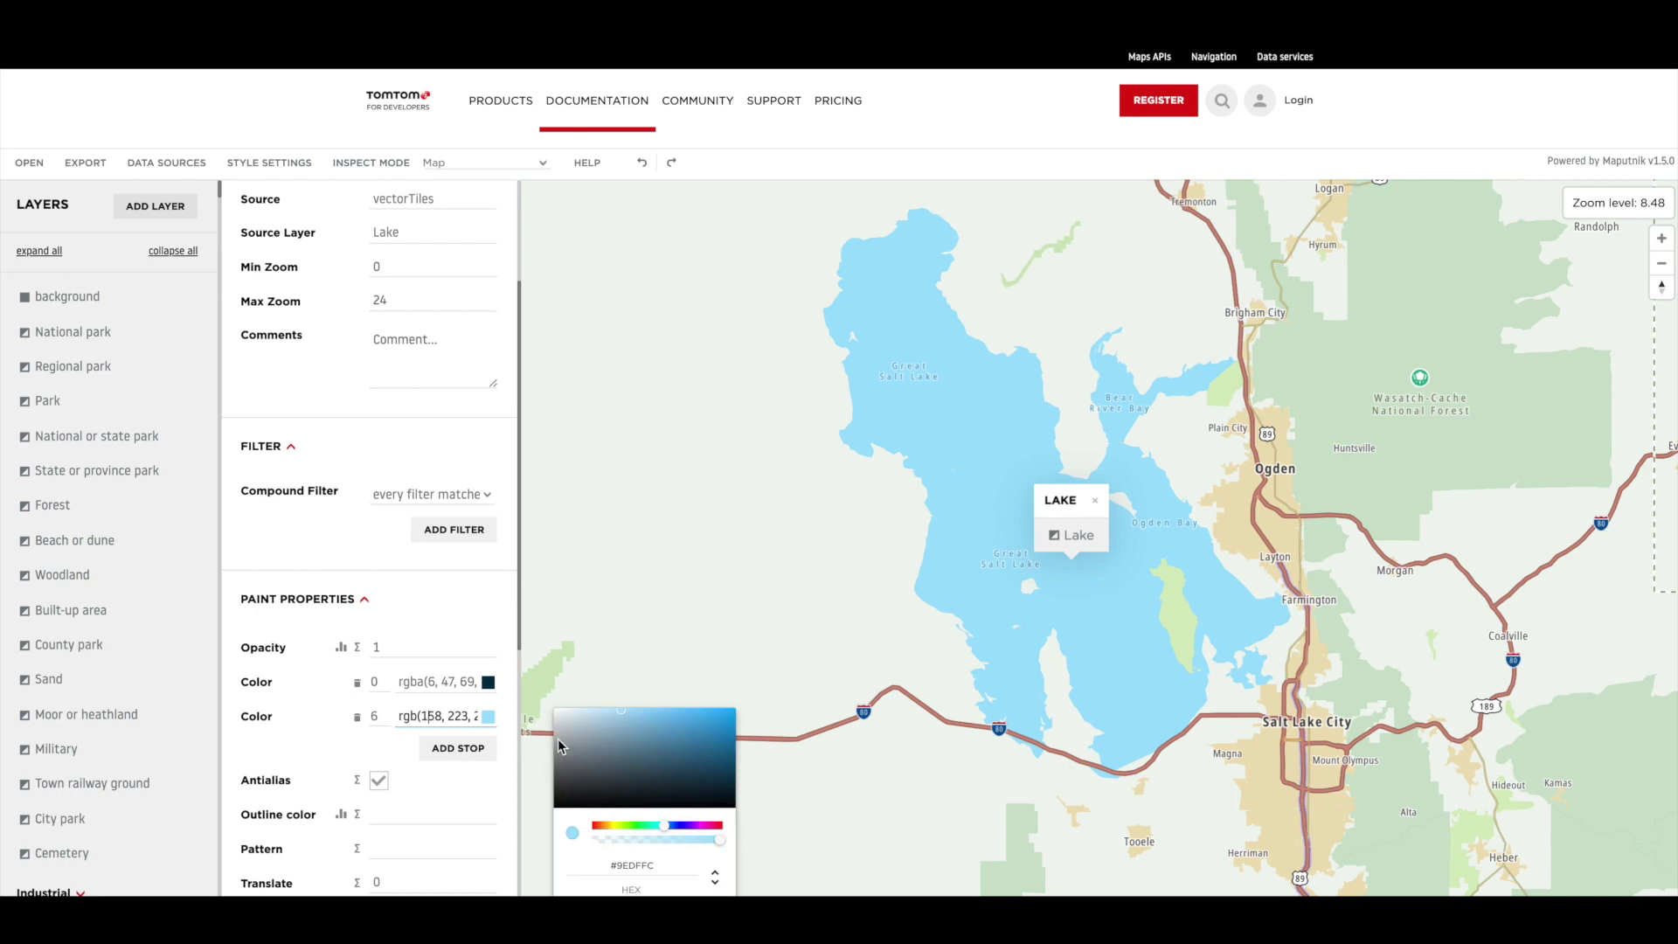
{"action": "left_click", "coordinate": [705, 772]}
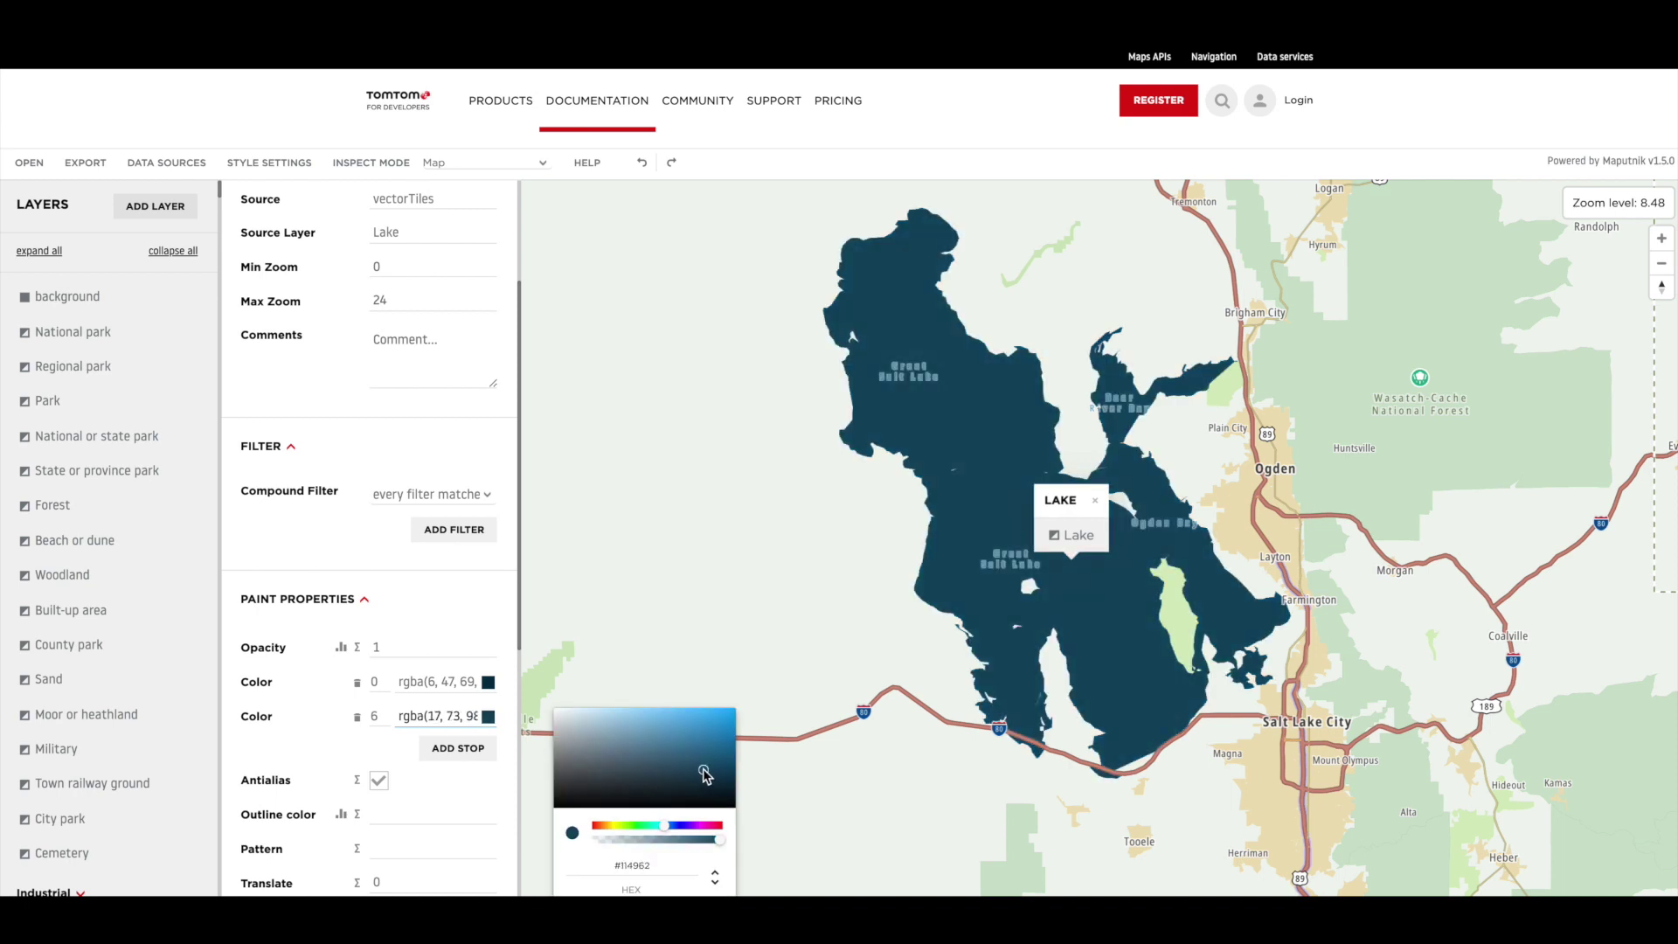
{"action": "left_click", "coordinate": [692, 745]}
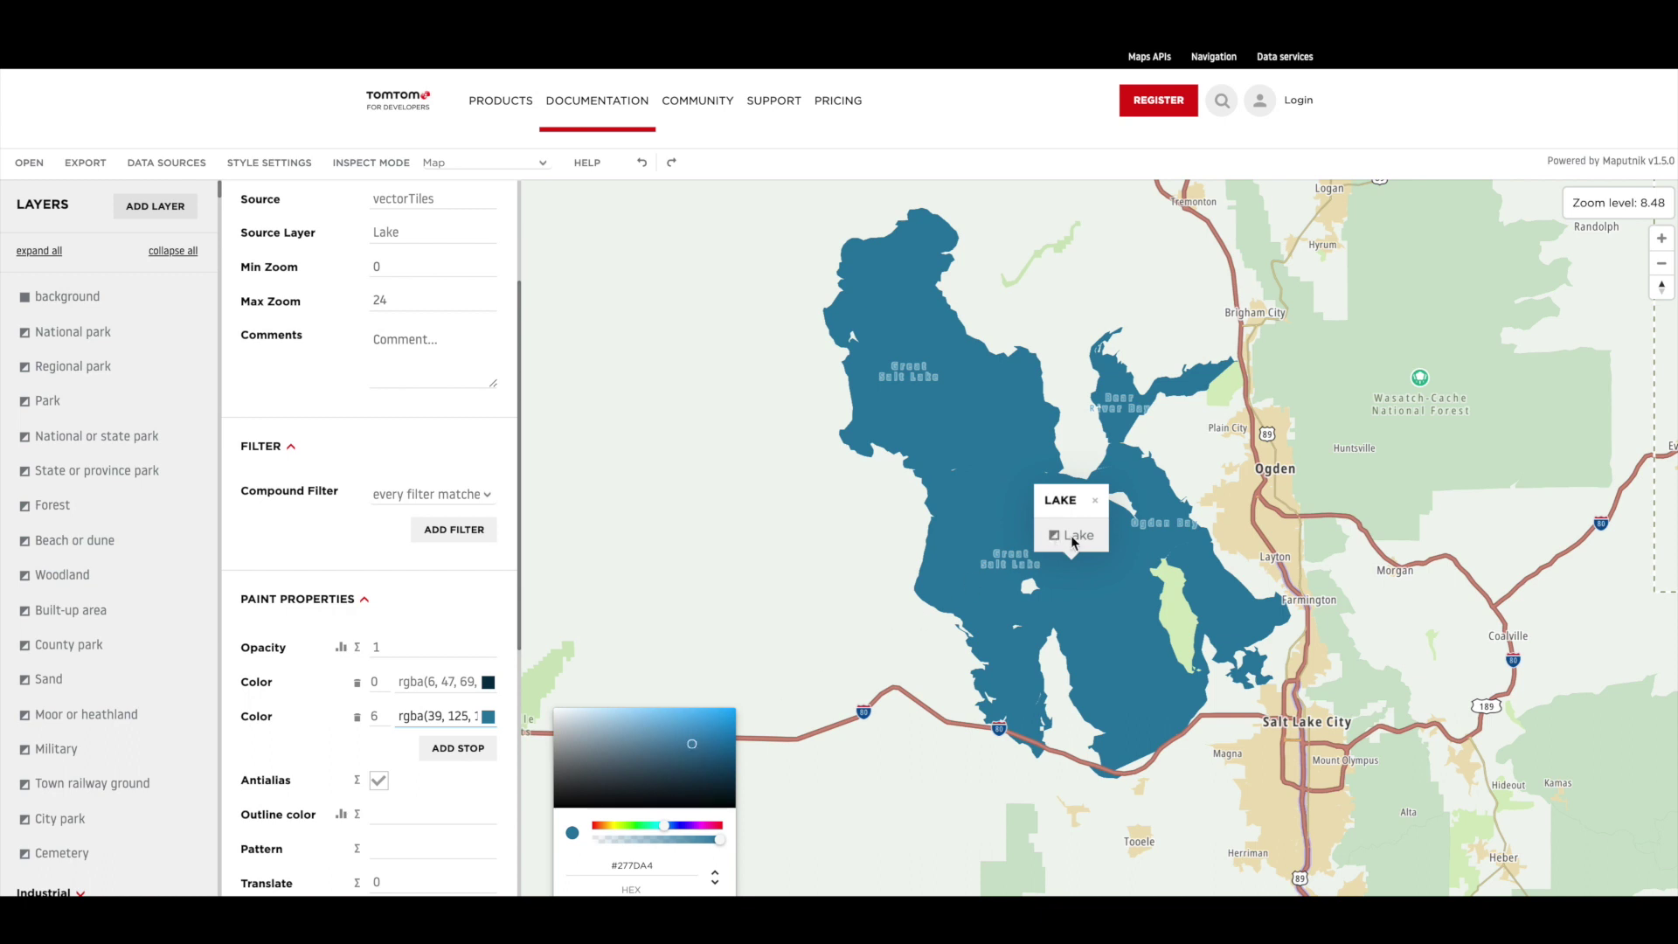
{"action": "left_click", "coordinate": [1097, 506]}
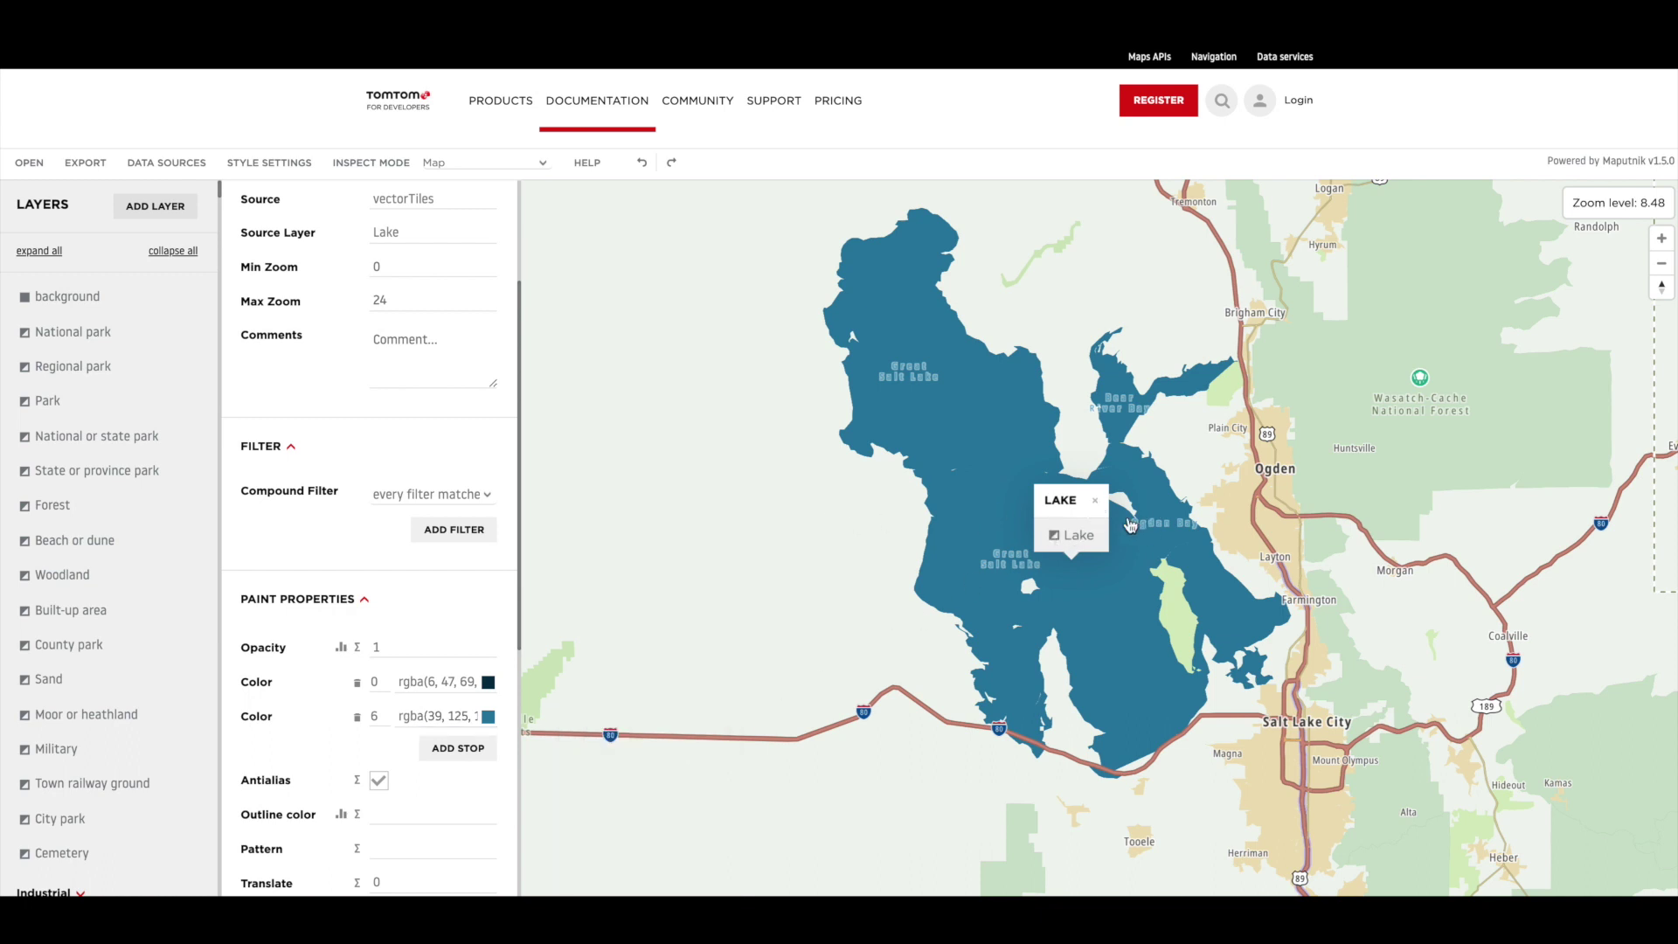
{"action": "left_click", "coordinate": [1097, 506]}
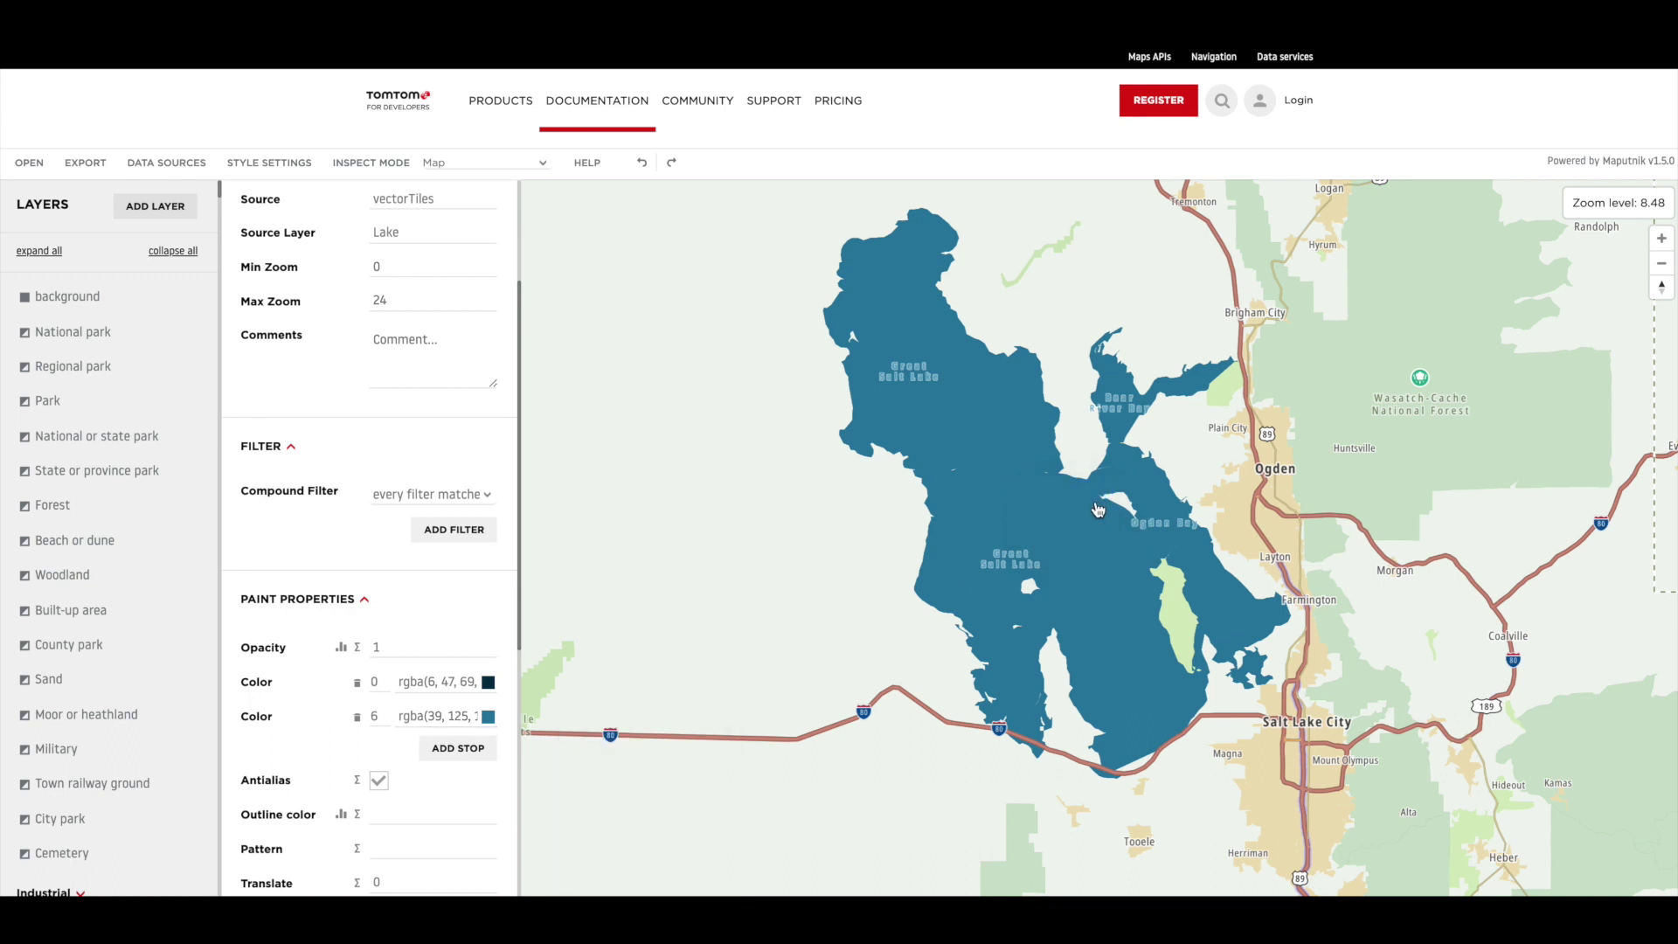
Bring the lake's south end into view and edit the background's zoom-9 colour stop.
{"action": "mouse_move", "coordinate": [800, 672]}
{"action": "left_mouse_down"}
{"action": "mouse_move", "coordinate": [757, 637]}
{"action": "mouse_move", "coordinate": [771, 671]}
{"action": "left_mouse_up"}
{"action": "scroll", "coordinate": [898, 673], "scroll_direction": "up", "scroll_amount": 2}
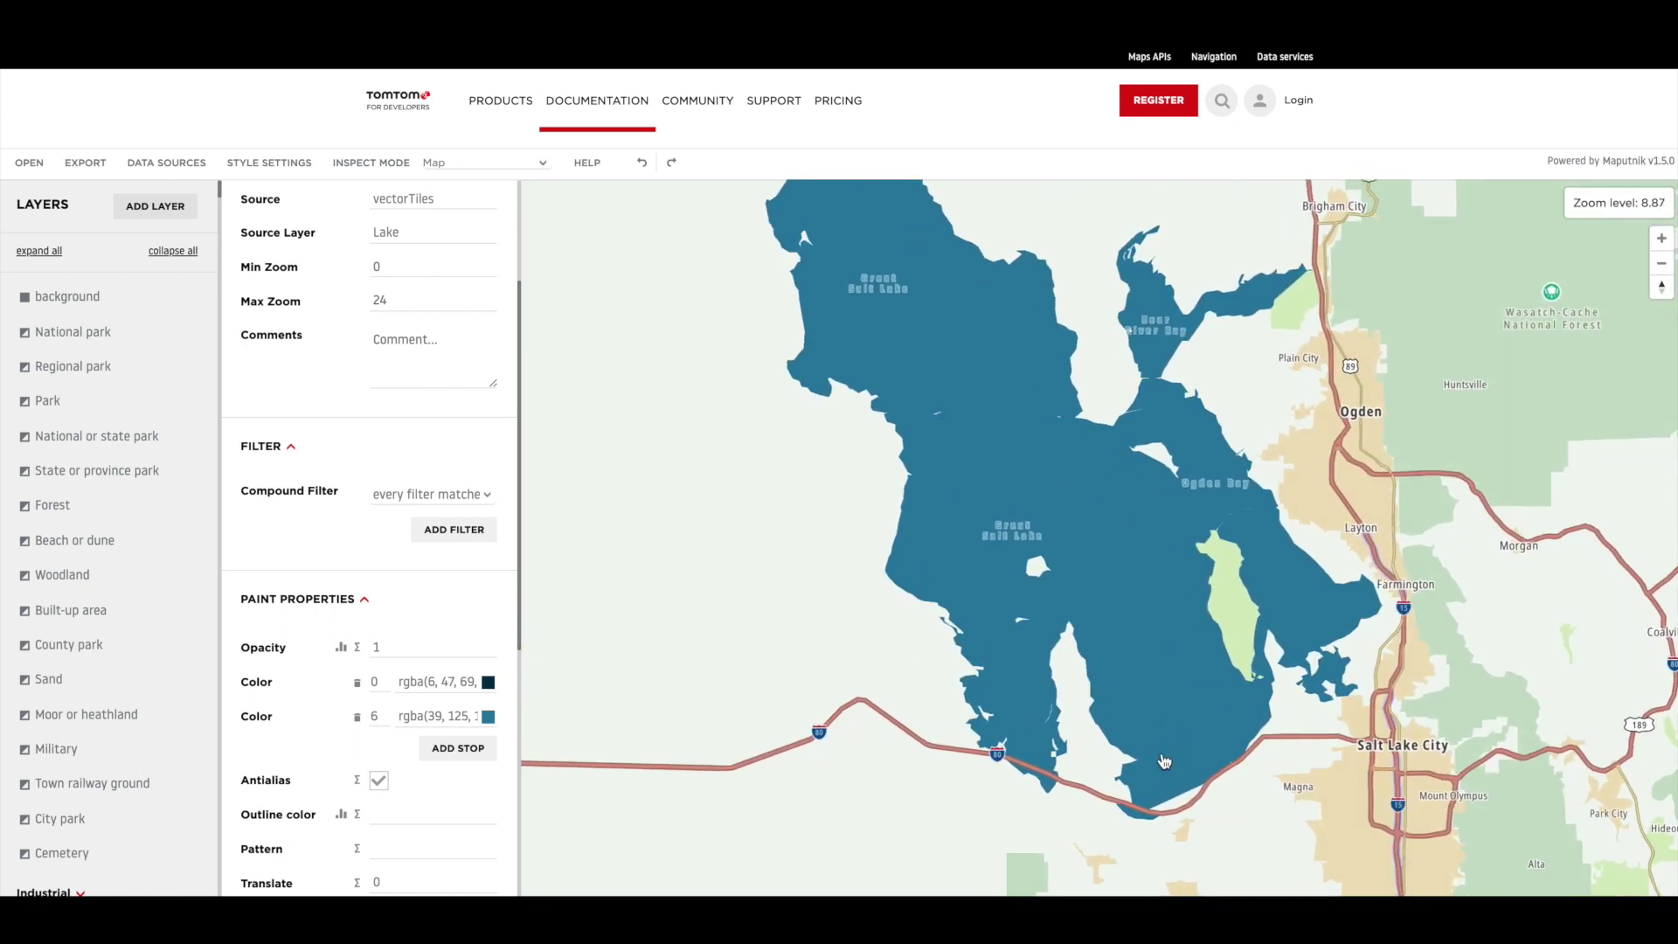
{"action": "left_click_drag", "start_coordinate": [1162, 746], "coordinate": [1075, 604]}
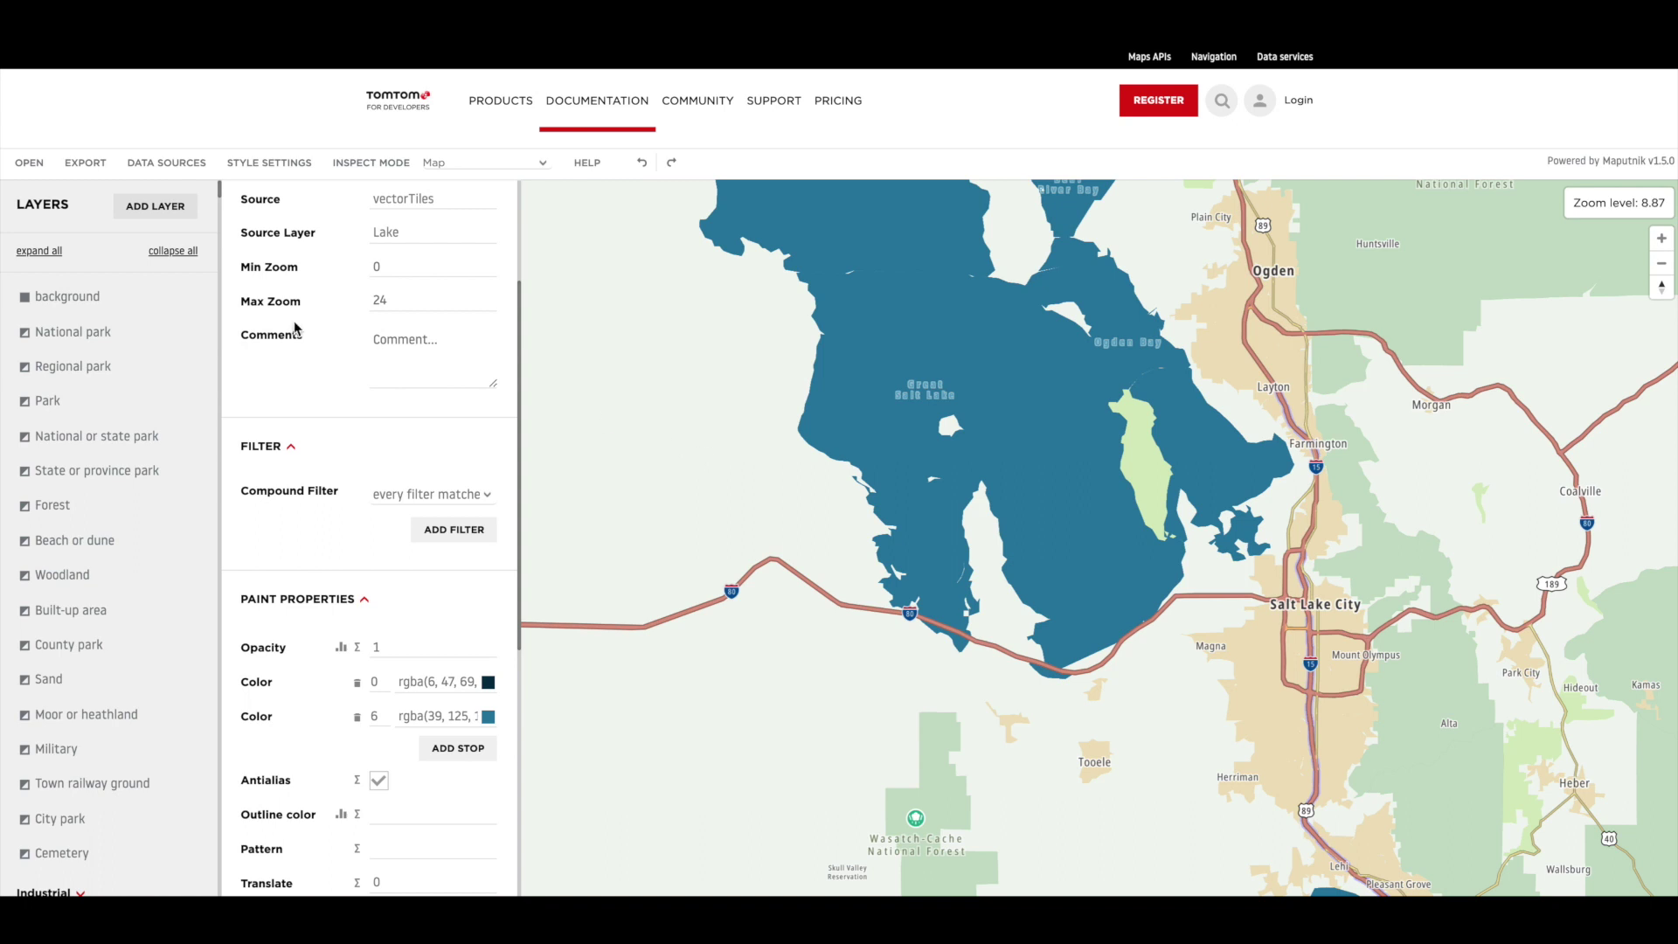
{"action": "left_click", "coordinate": [50, 298]}
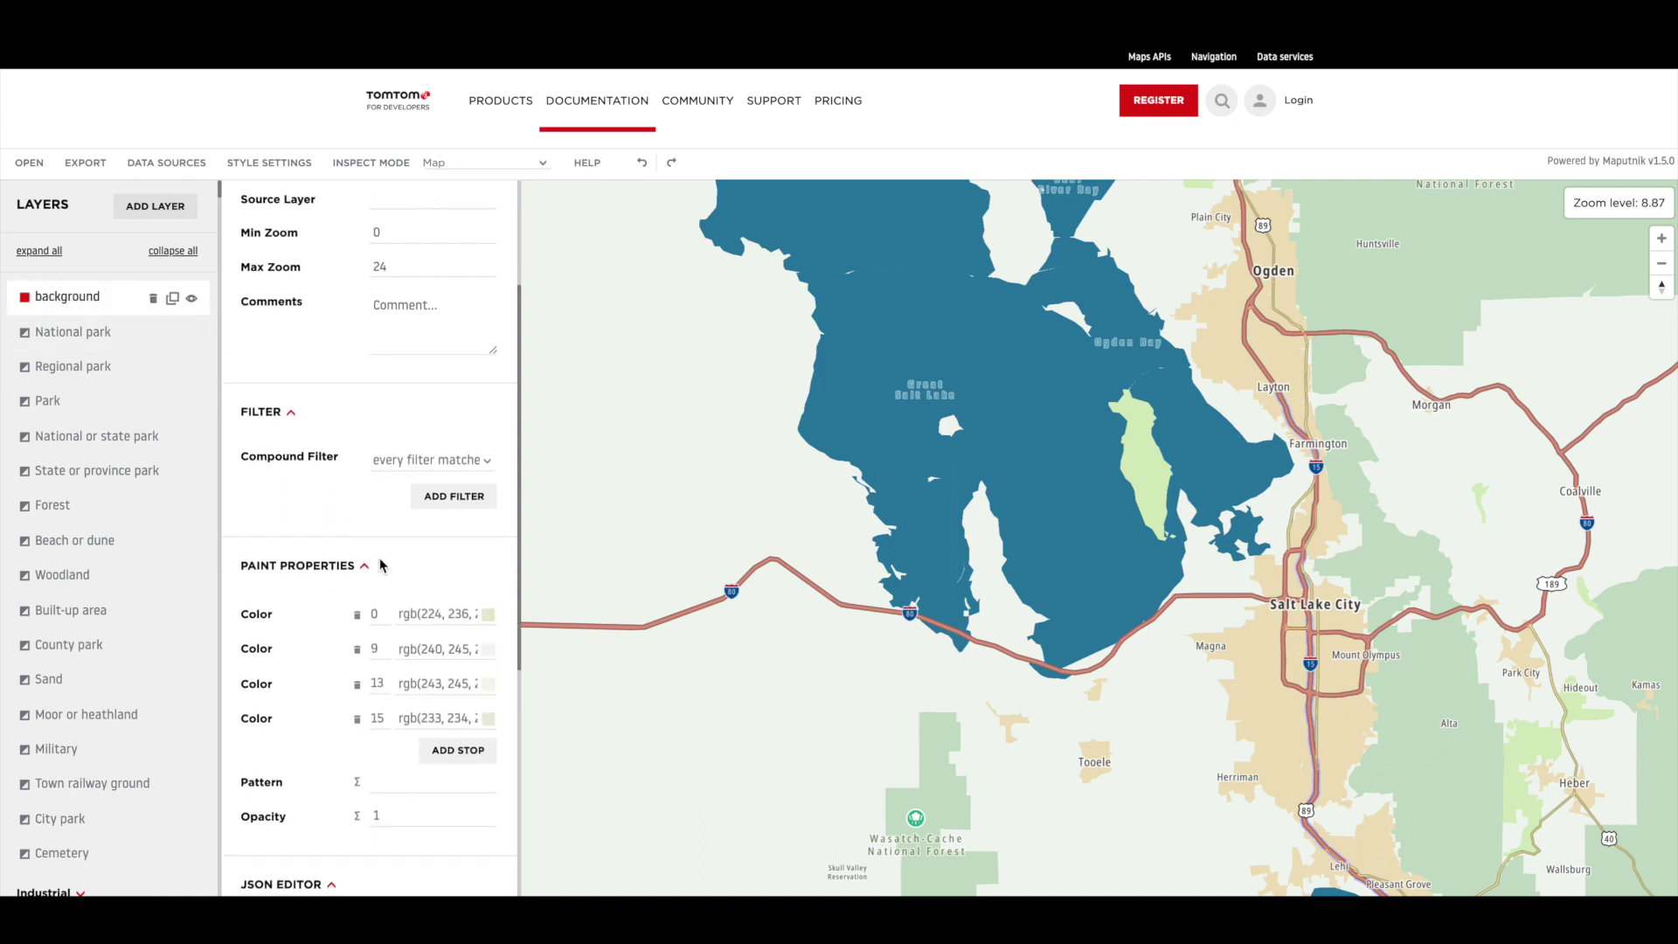
{"action": "left_click", "coordinate": [437, 648]}
Try several background colours, settling on pale slate blue #9FB2D0 for the zoom-9 stop.
{"action": "left_click", "coordinate": [576, 704]}
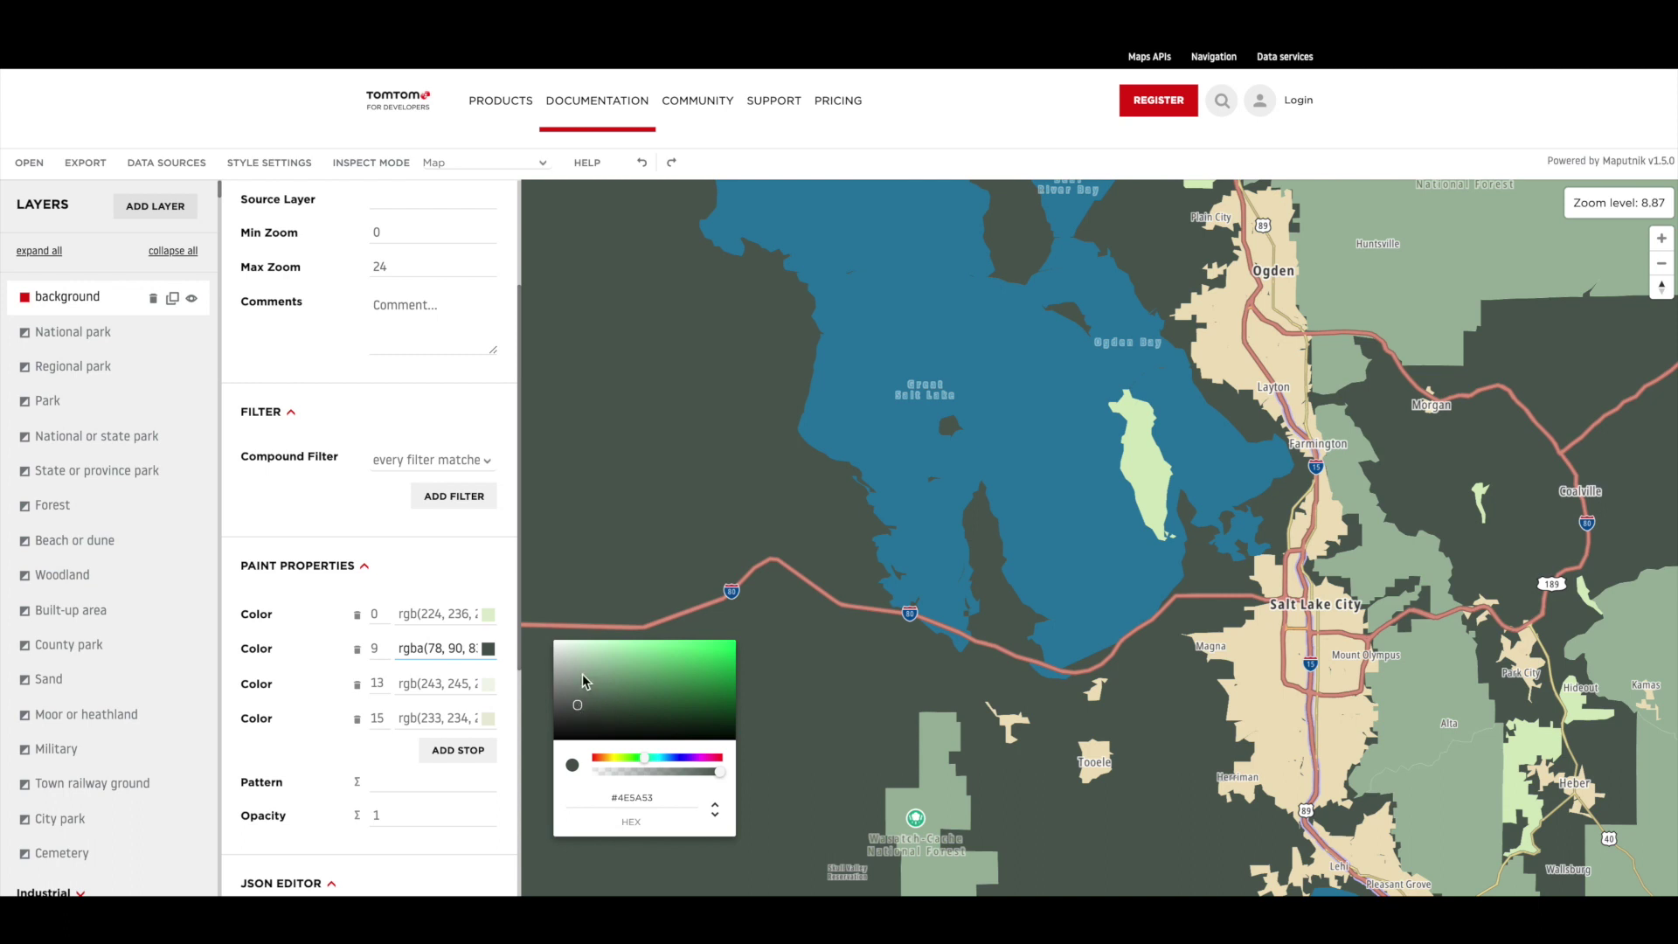
{"action": "left_click", "coordinate": [580, 673]}
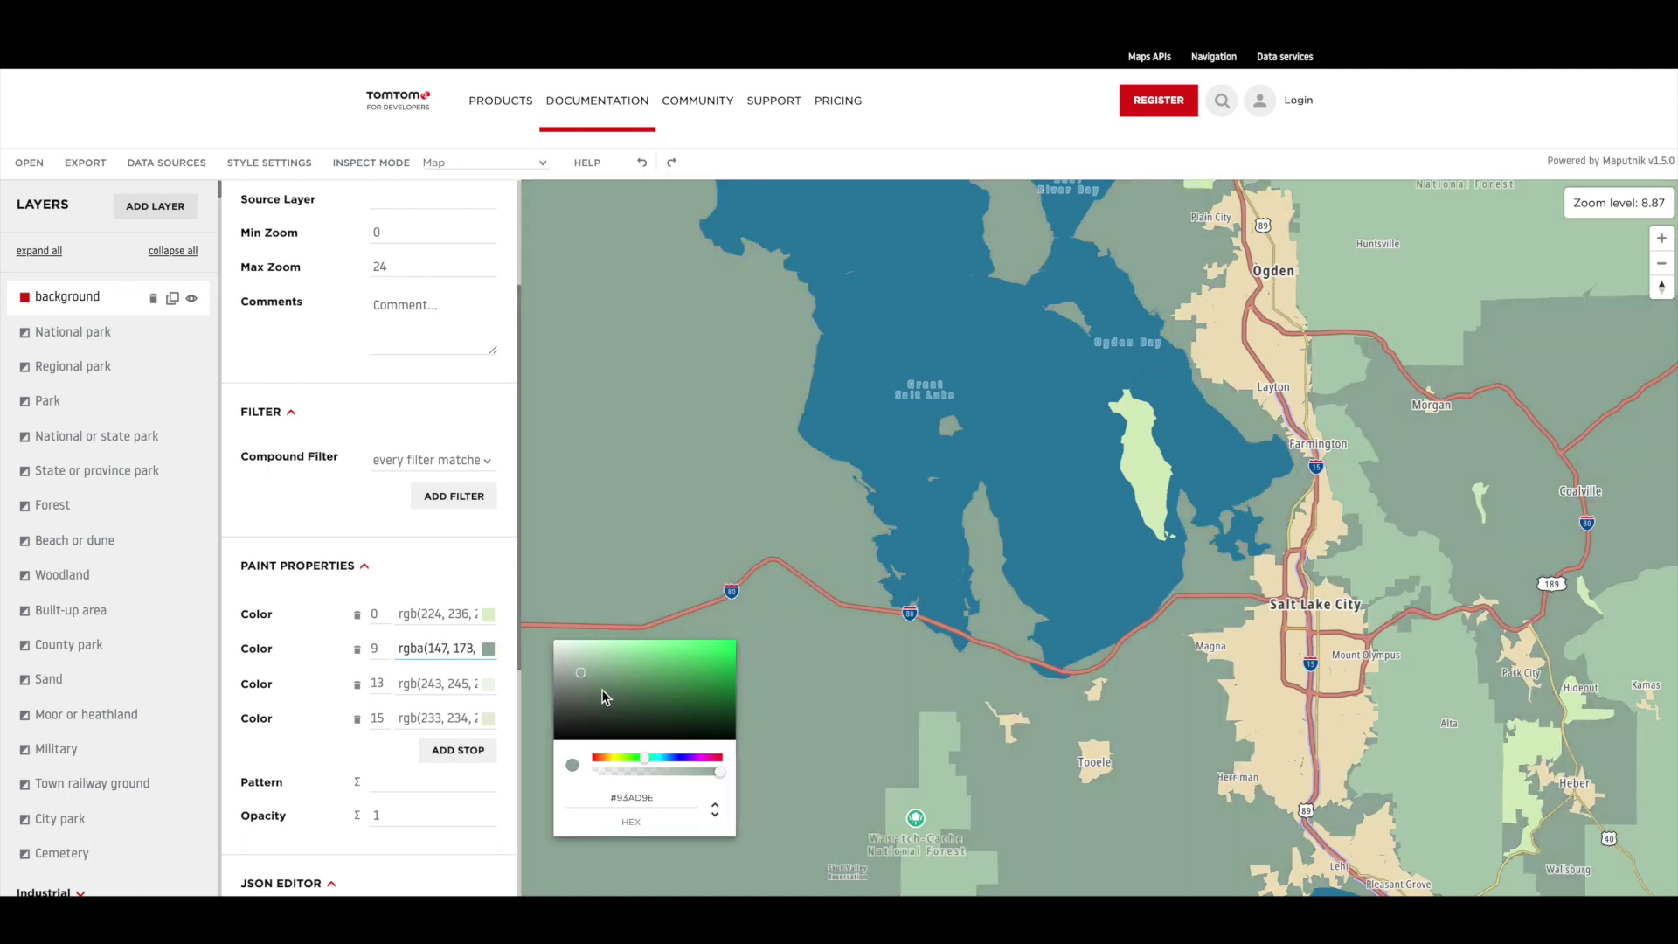
{"action": "left_click", "coordinate": [603, 657]}
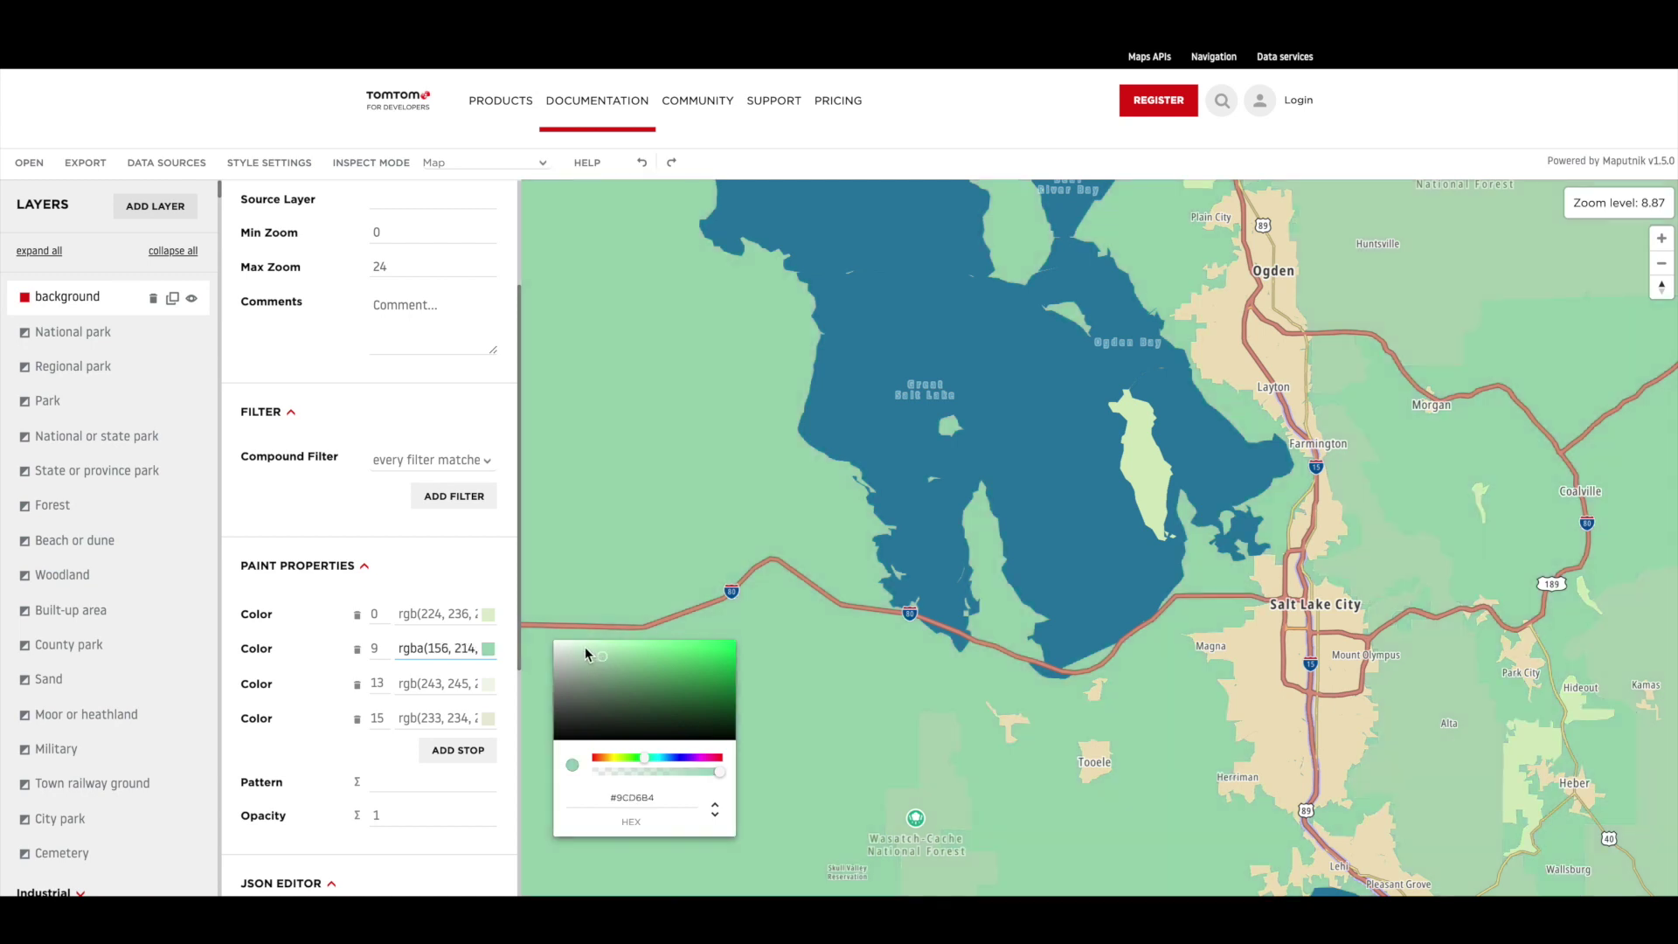
{"action": "left_click", "coordinate": [584, 647]}
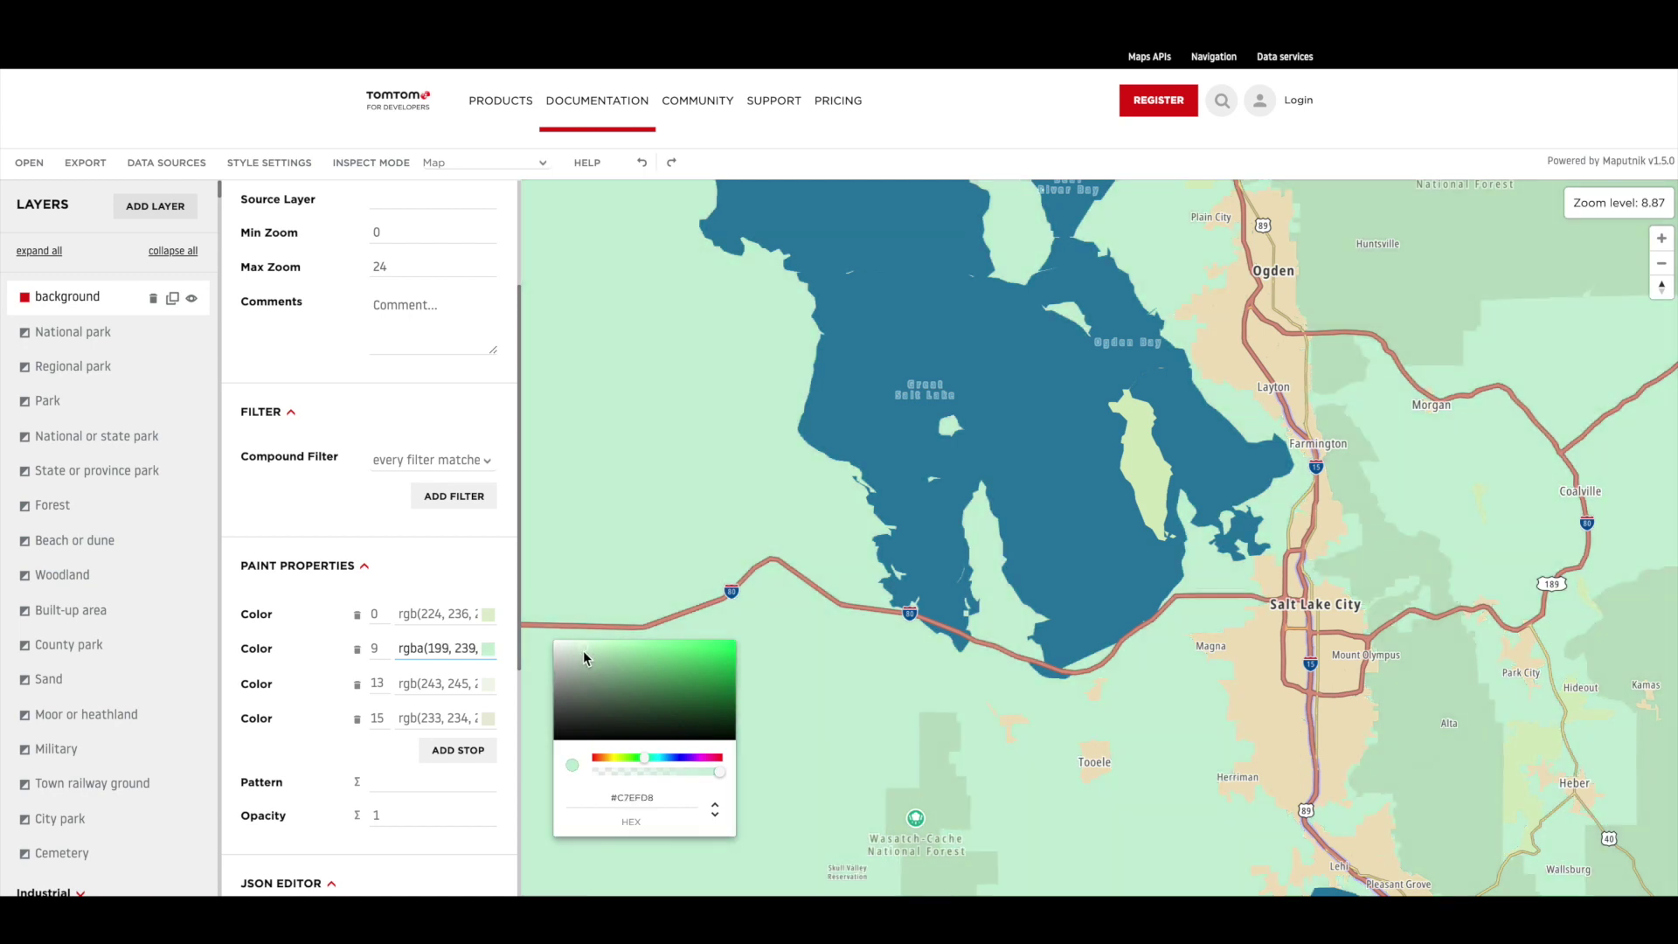
{"action": "left_click", "coordinate": [673, 759]}
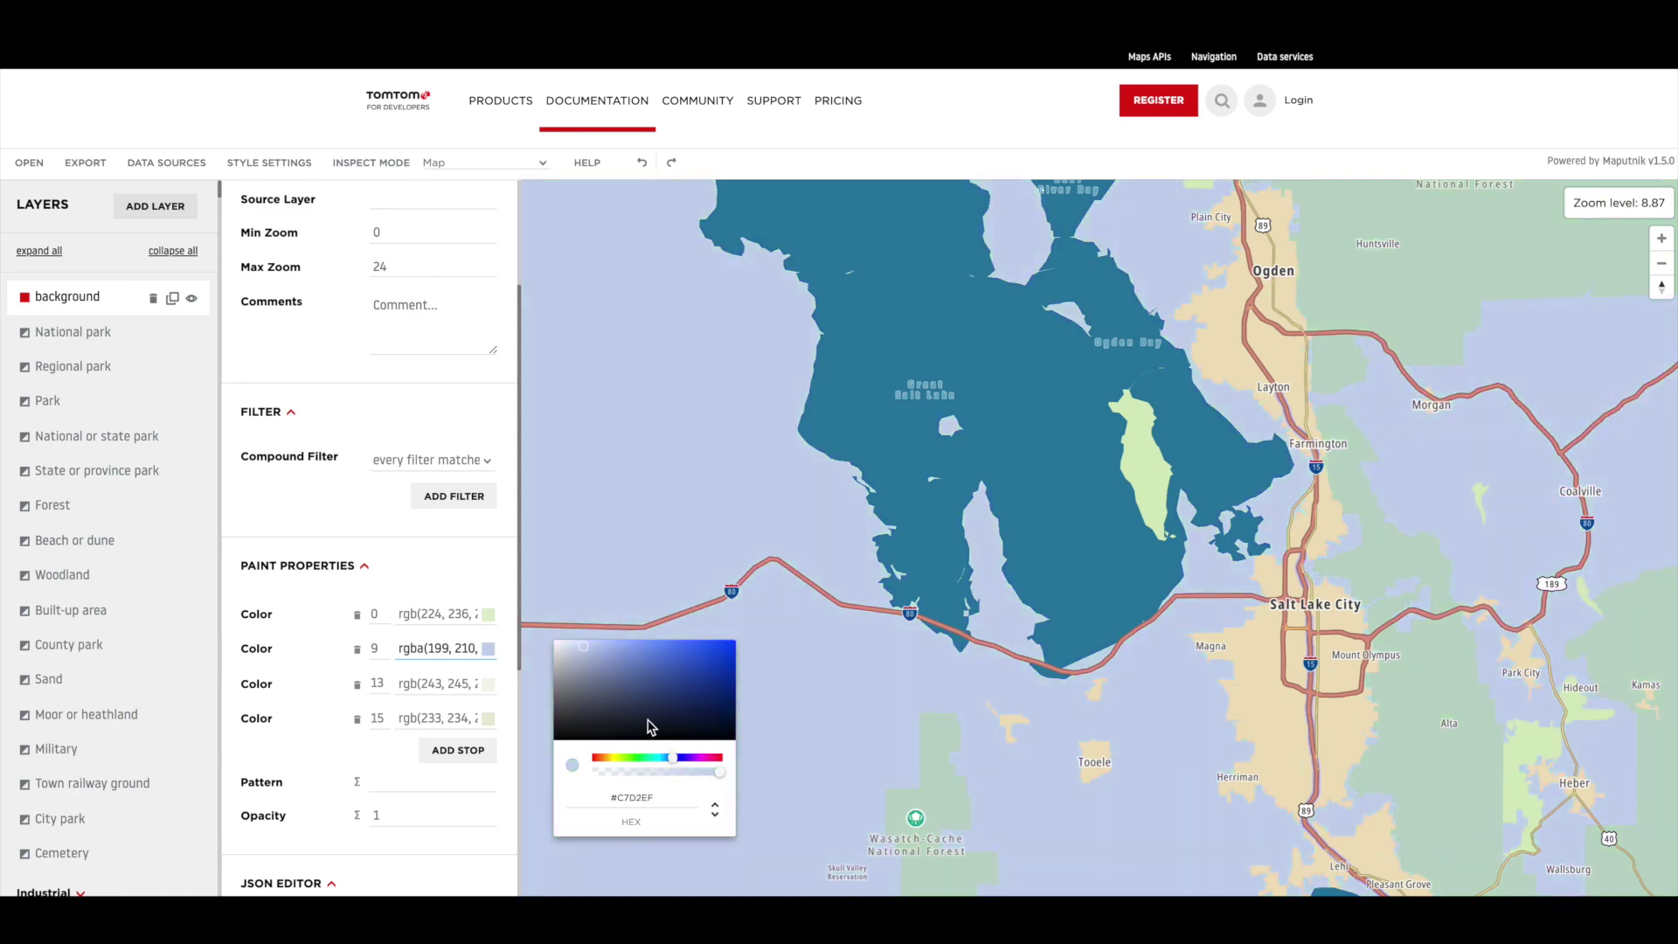
{"action": "left_click", "coordinate": [644, 716]}
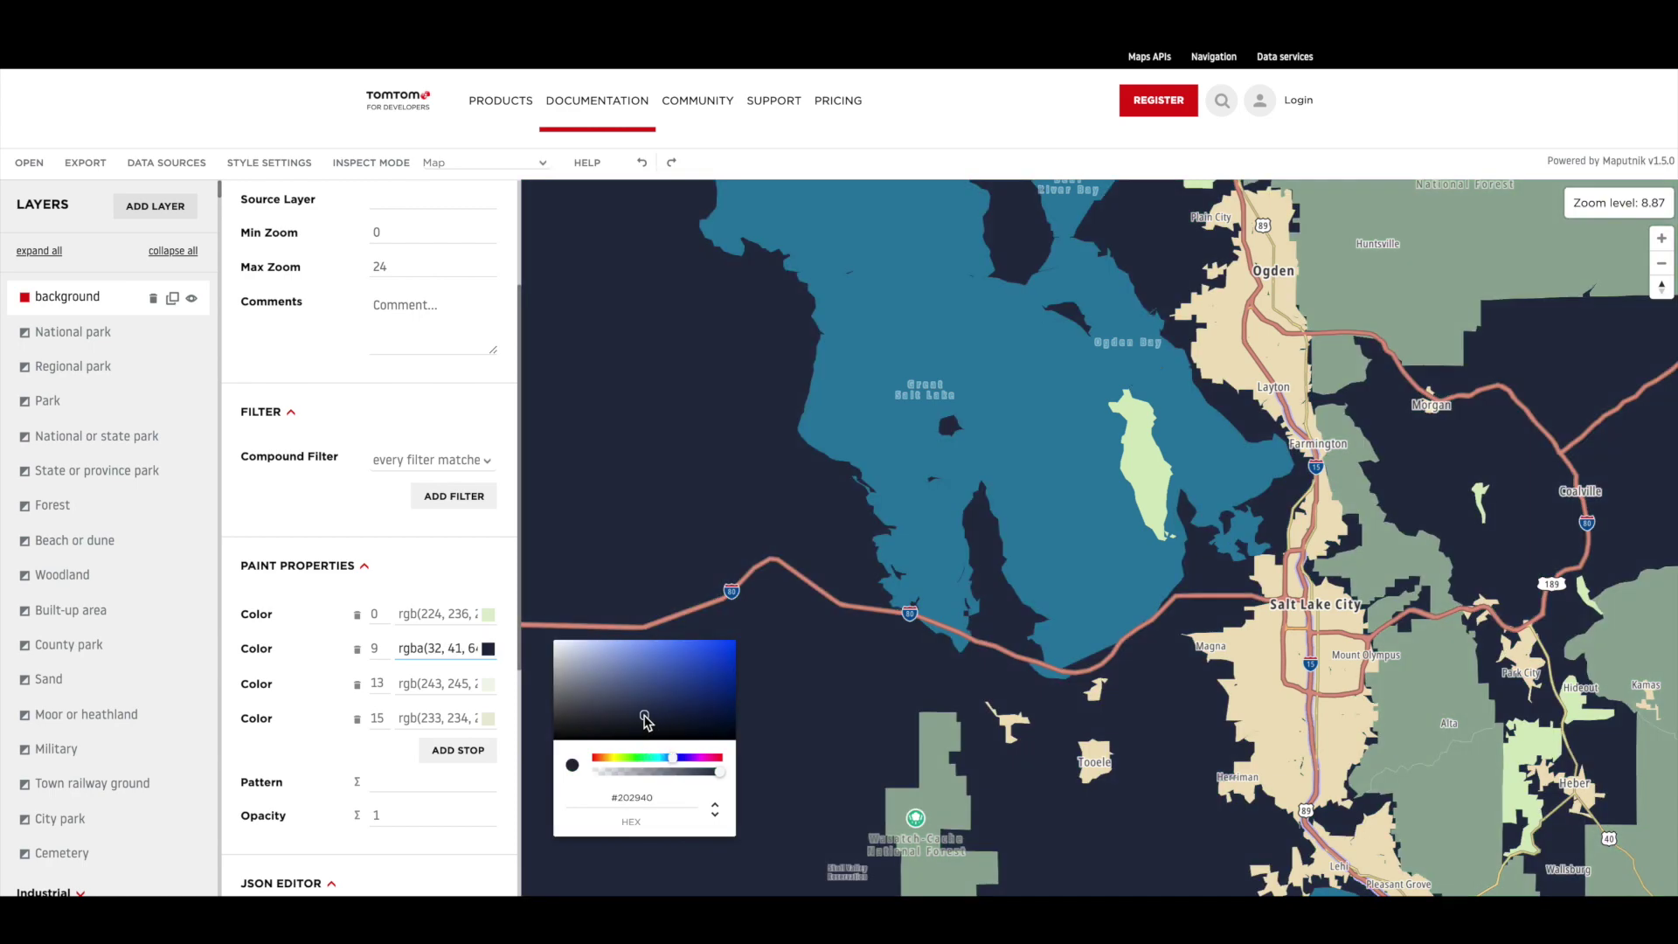
{"action": "left_click", "coordinate": [576, 710]}
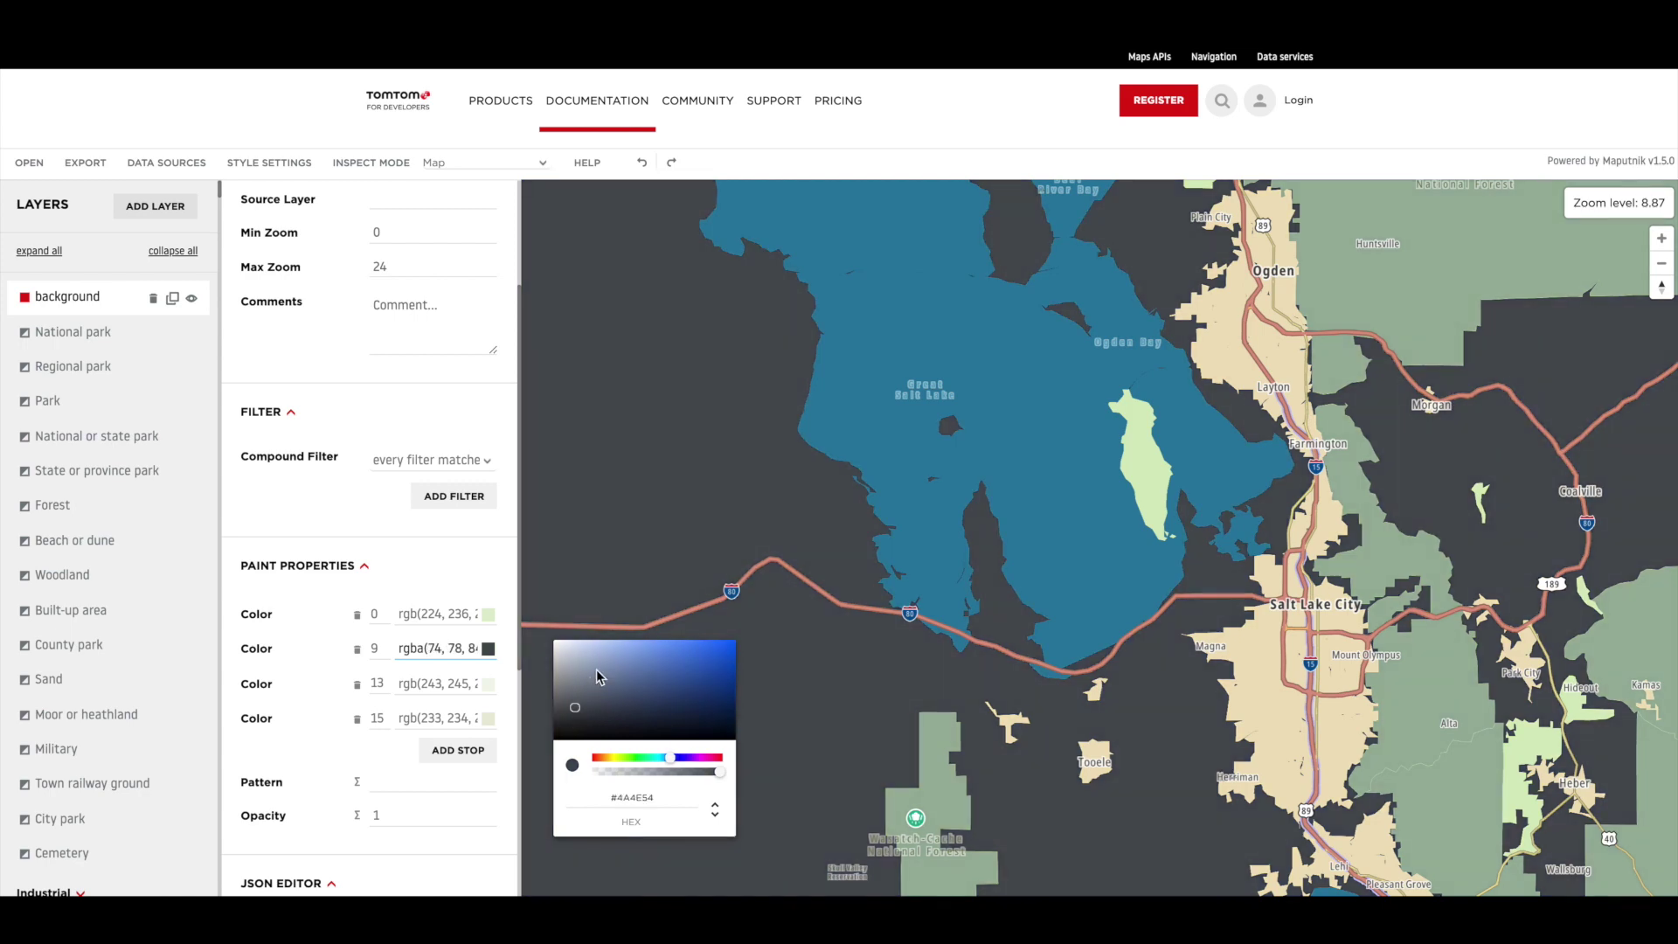
{"action": "left_click", "coordinate": [596, 662]}
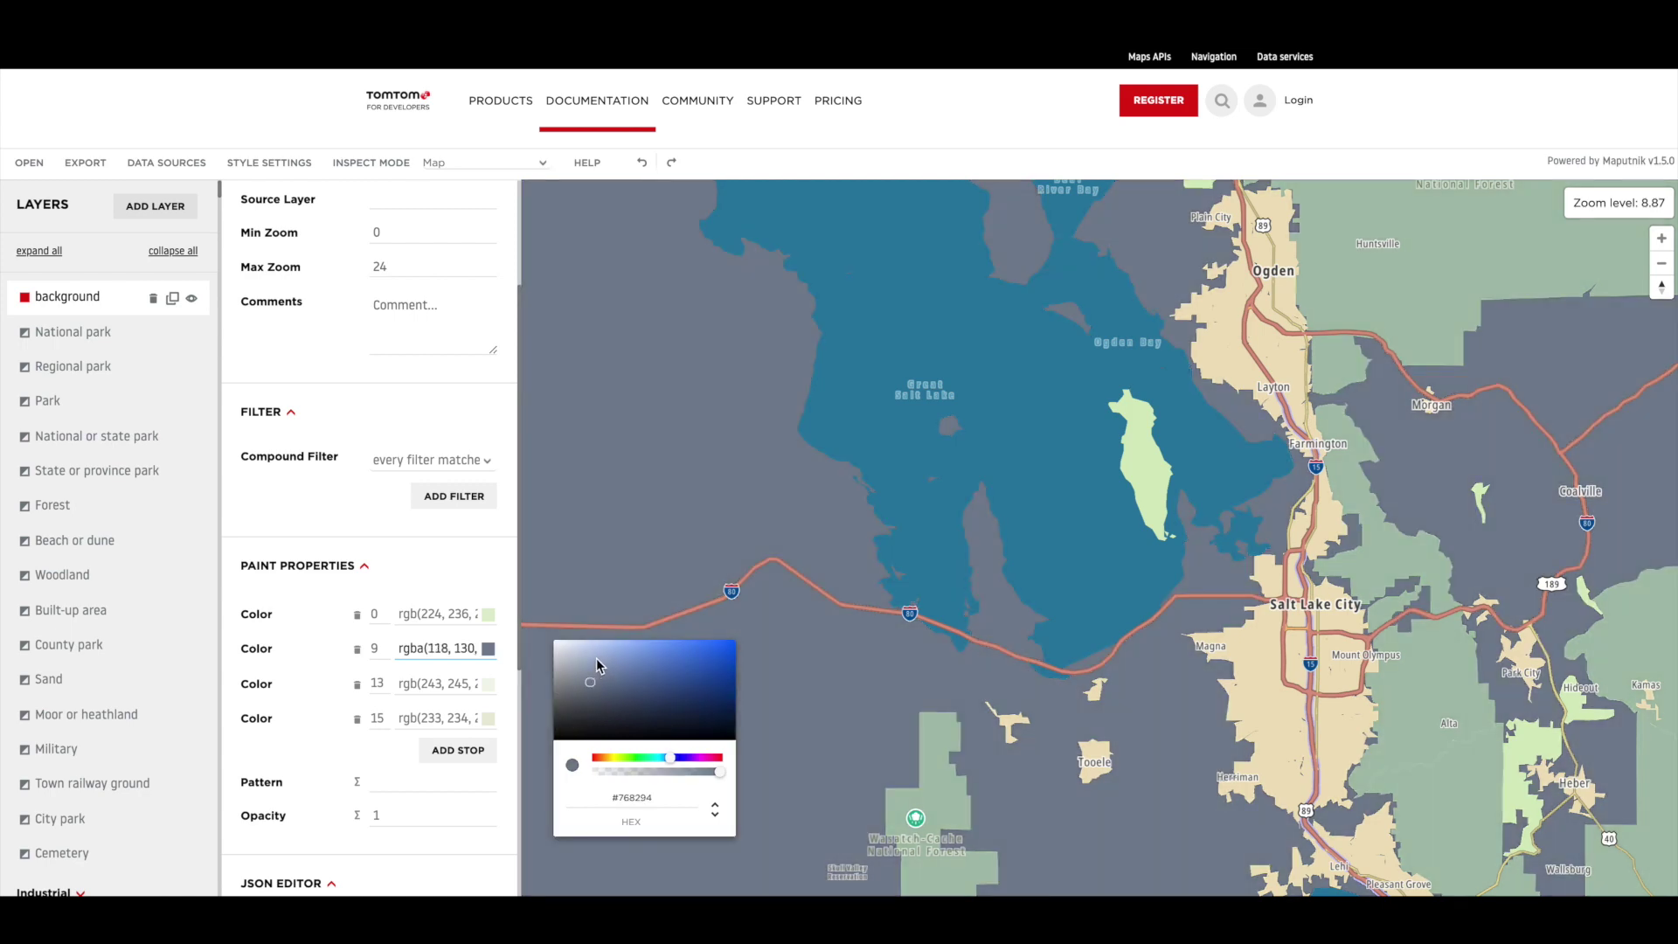
{"action": "left_click", "coordinate": [597, 663]}
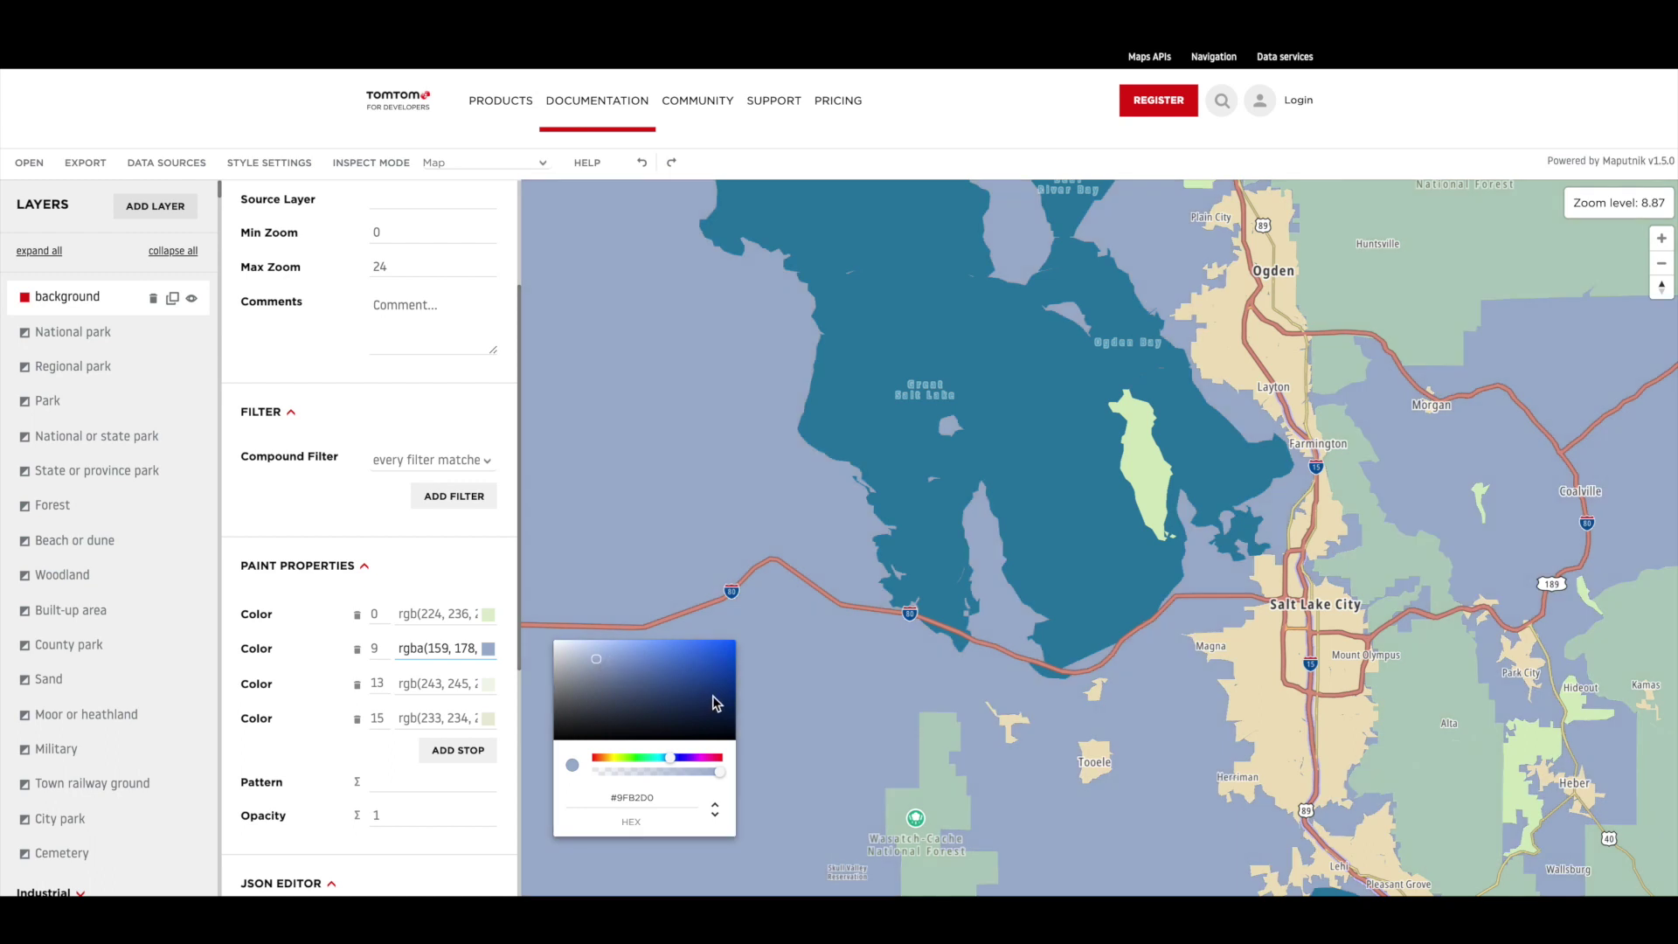
{"action": "left_click", "coordinate": [843, 689]}
Recentre on Salt Lake City and zoom in to check the blue-grey land tint.
{"action": "left_click_drag", "start_coordinate": [1153, 714], "coordinate": [802, 458]}
{"action": "scroll", "coordinate": [892, 546], "scroll_direction": "up", "scroll_amount": 5}
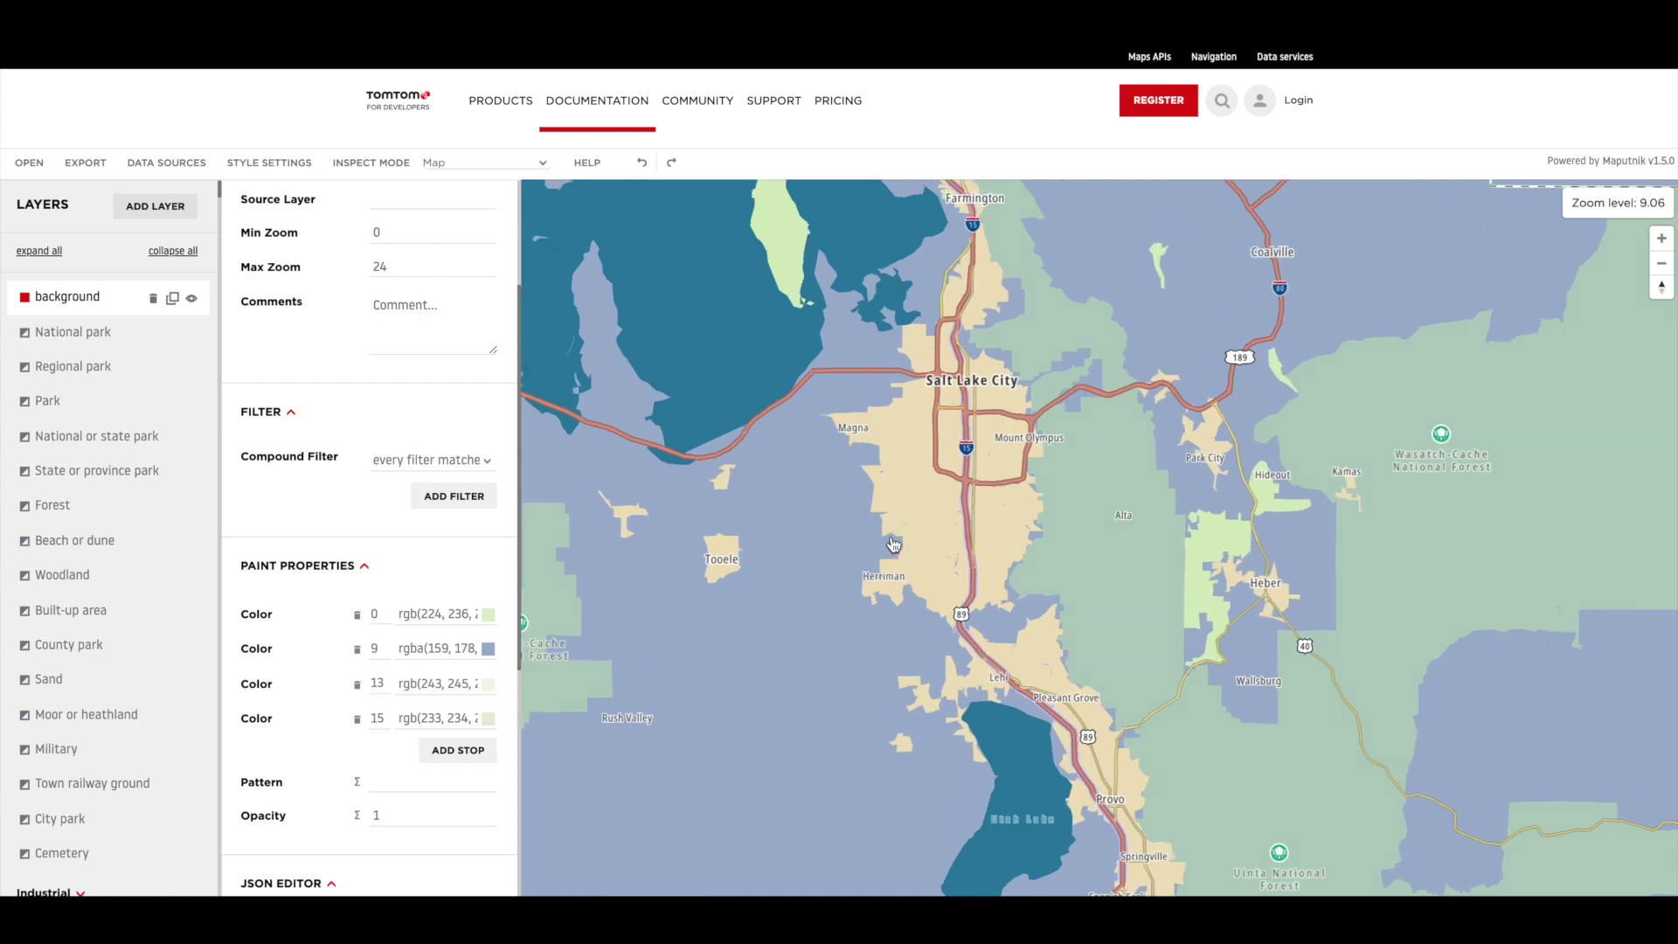
{"action": "scroll", "coordinate": [893, 574], "scroll_direction": "up", "scroll_amount": 8}
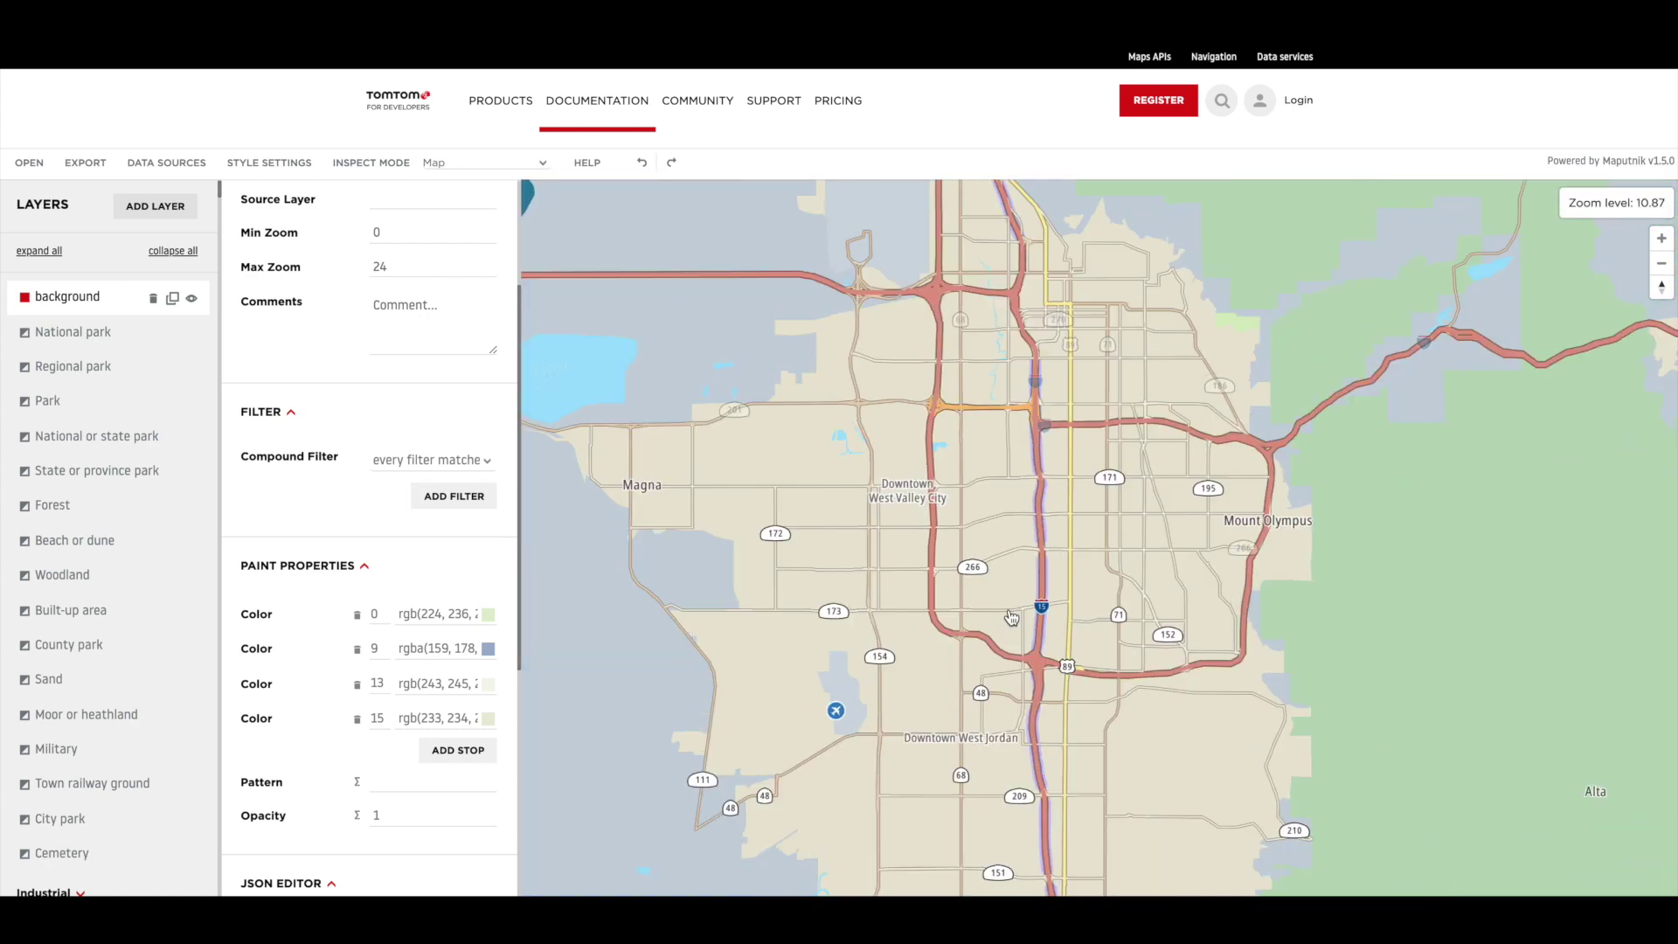
{"action": "scroll", "coordinate": [997, 603], "scroll_direction": "up", "scroll_amount": 4}
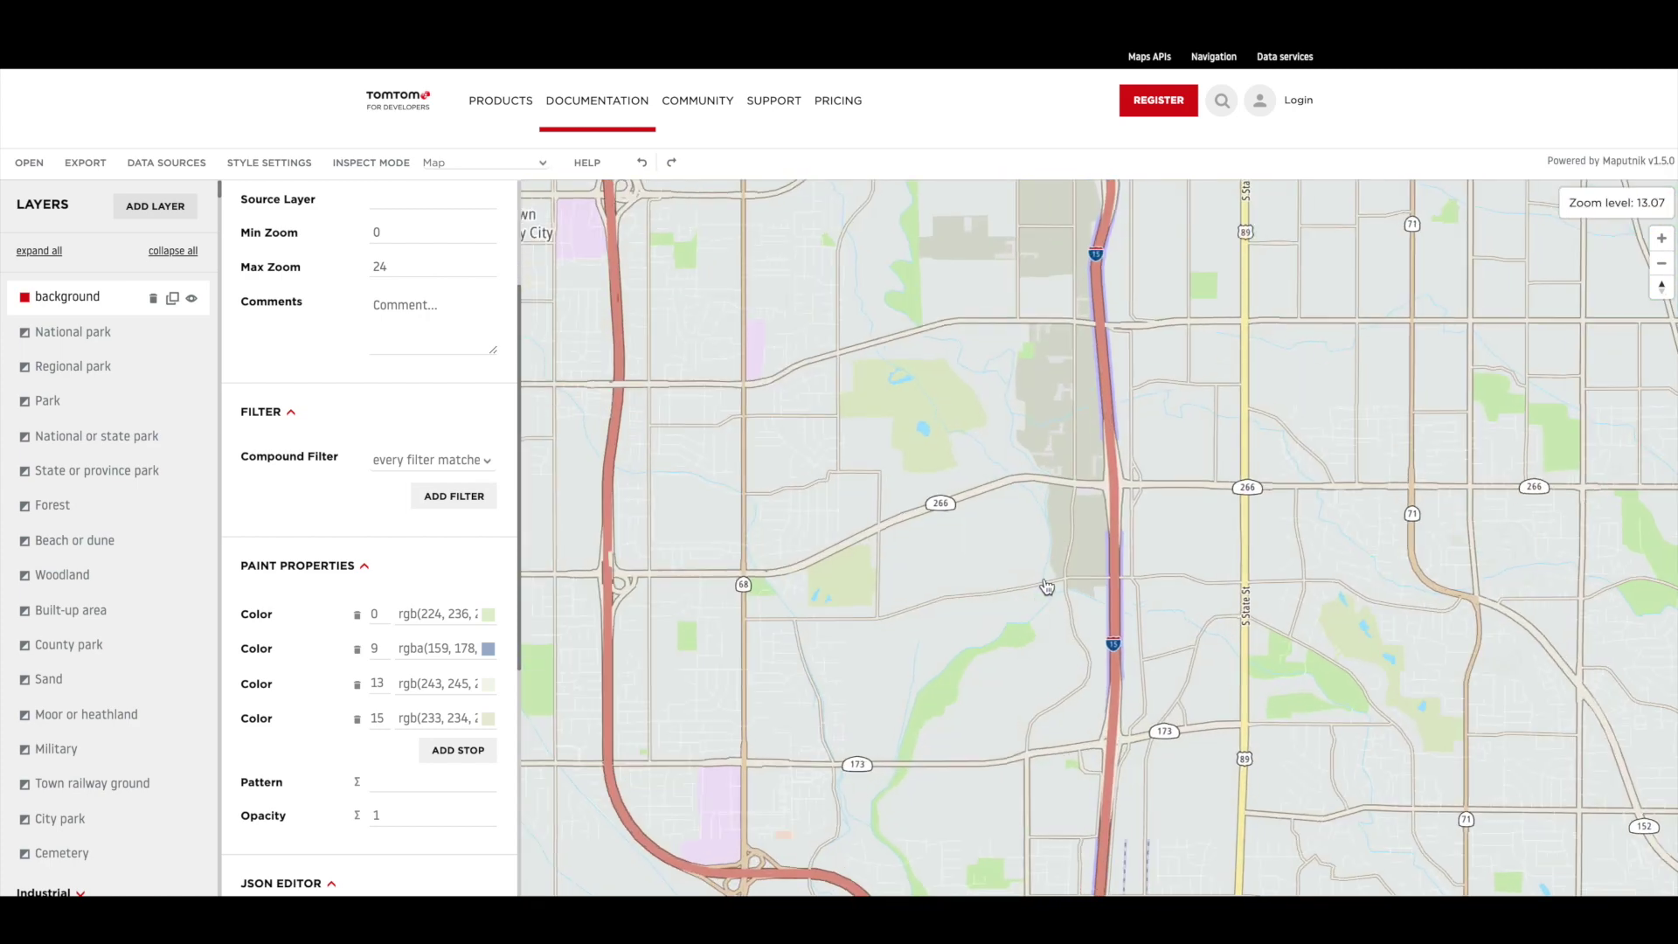
{"action": "scroll", "coordinate": [1002, 560], "scroll_direction": "up", "scroll_amount": 6}
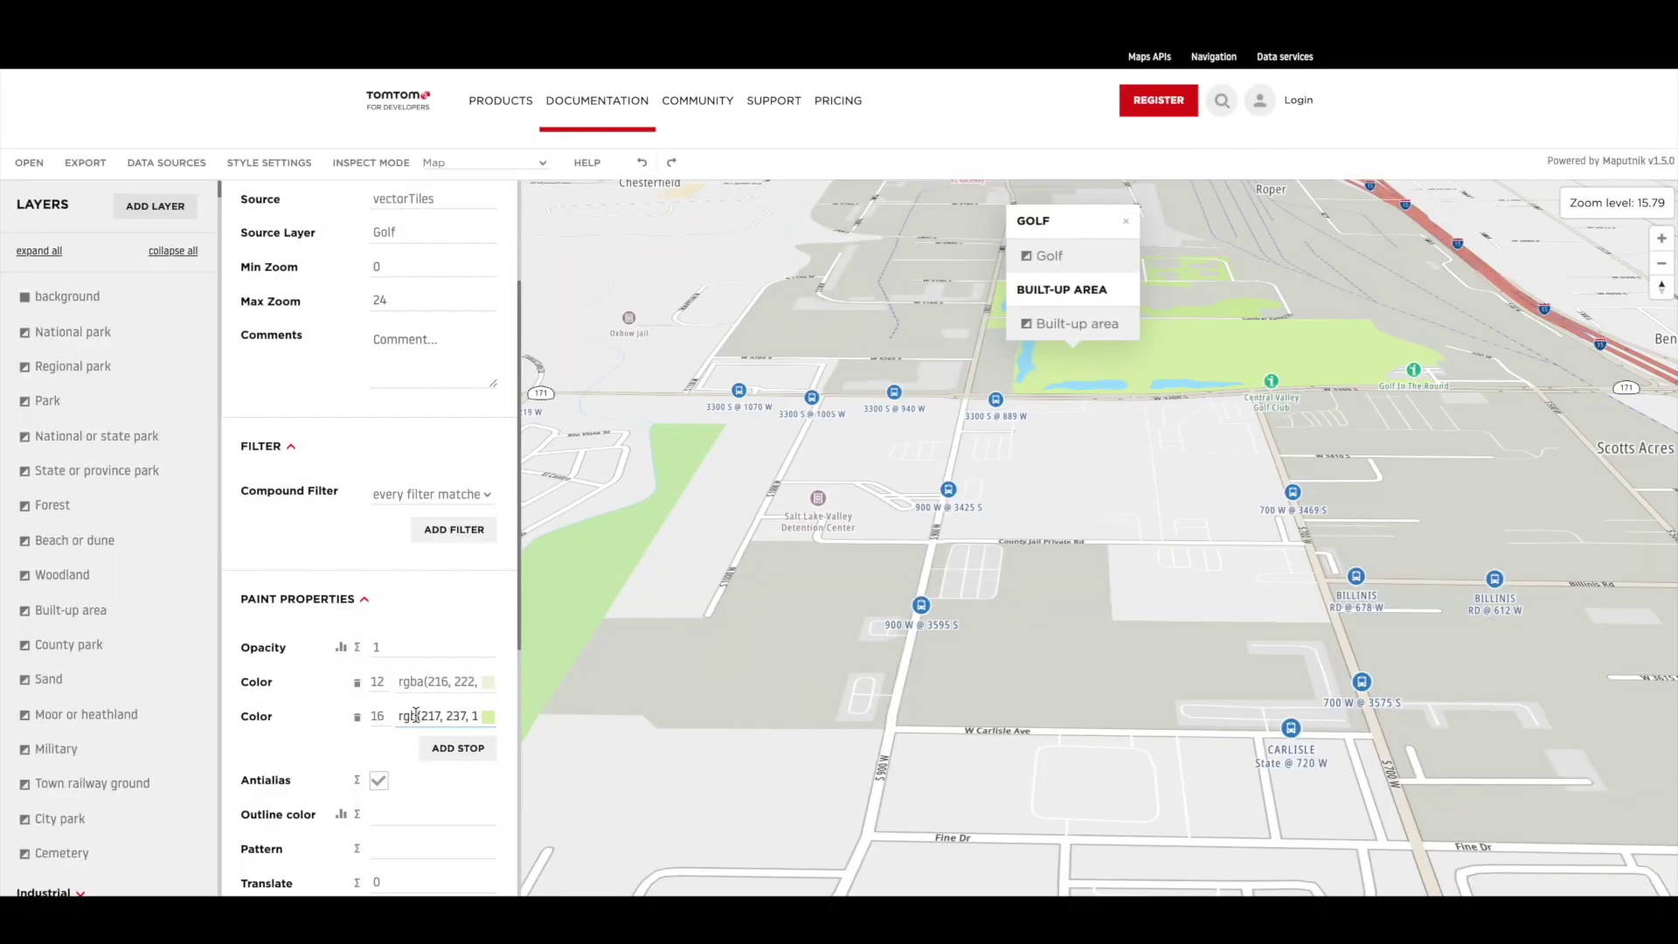
Change the Golf layer's second colour stop to olive green #74912C and close the inspect popup.
{"action": "left_click", "coordinate": [415, 715]}
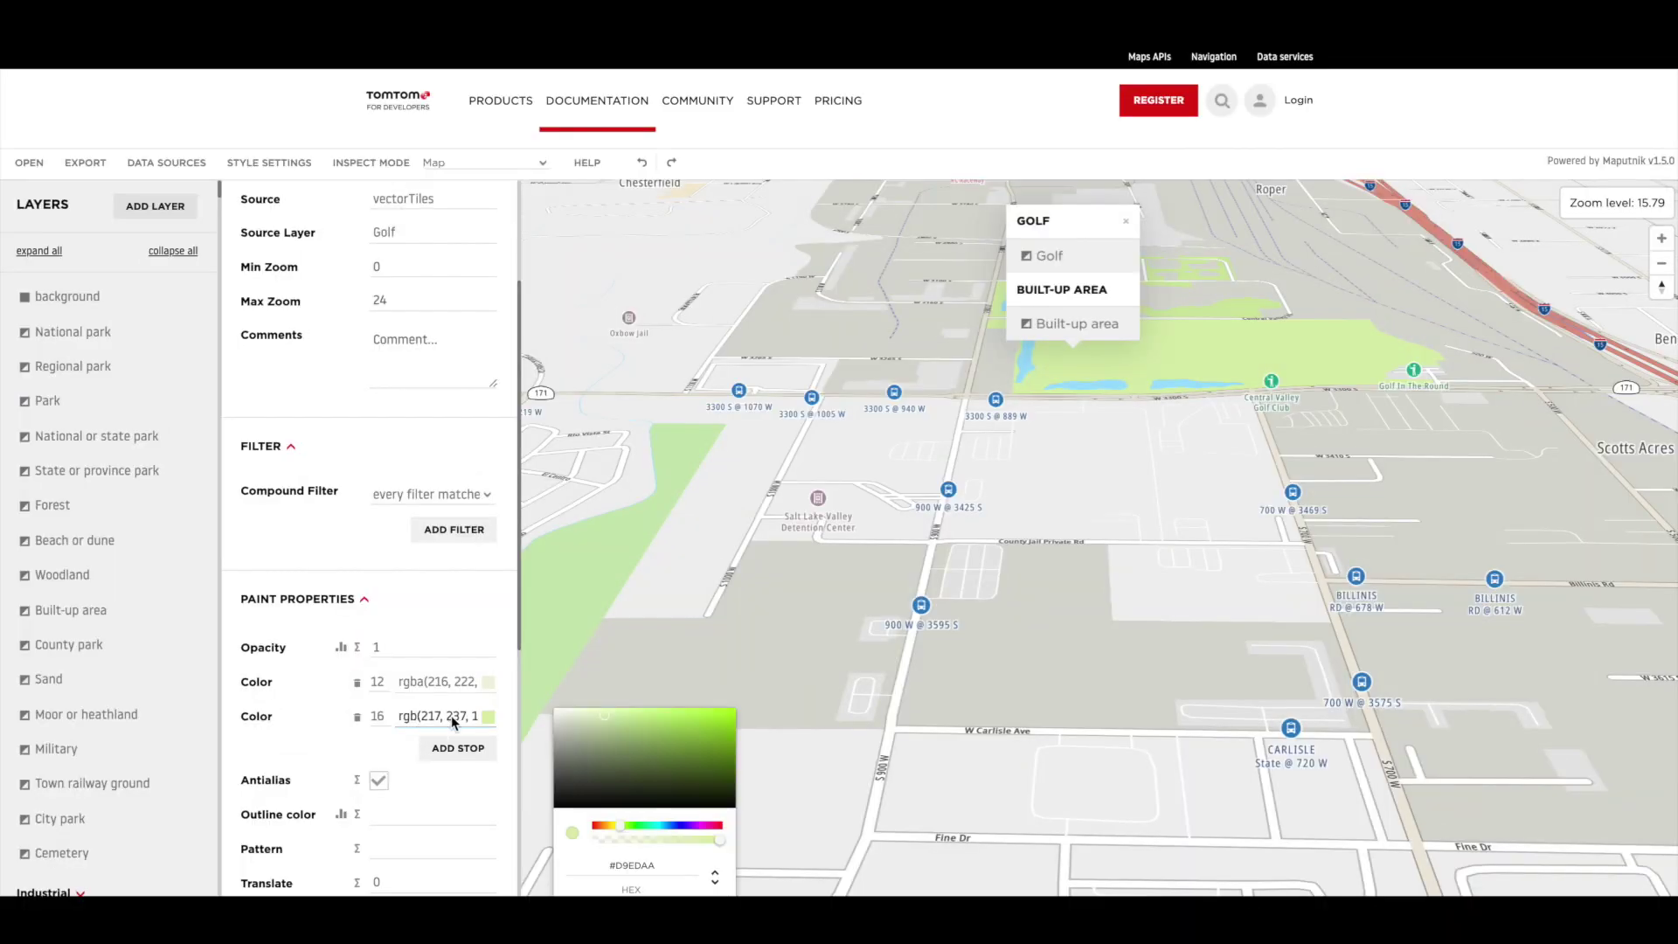
{"action": "left_click", "coordinate": [639, 723]}
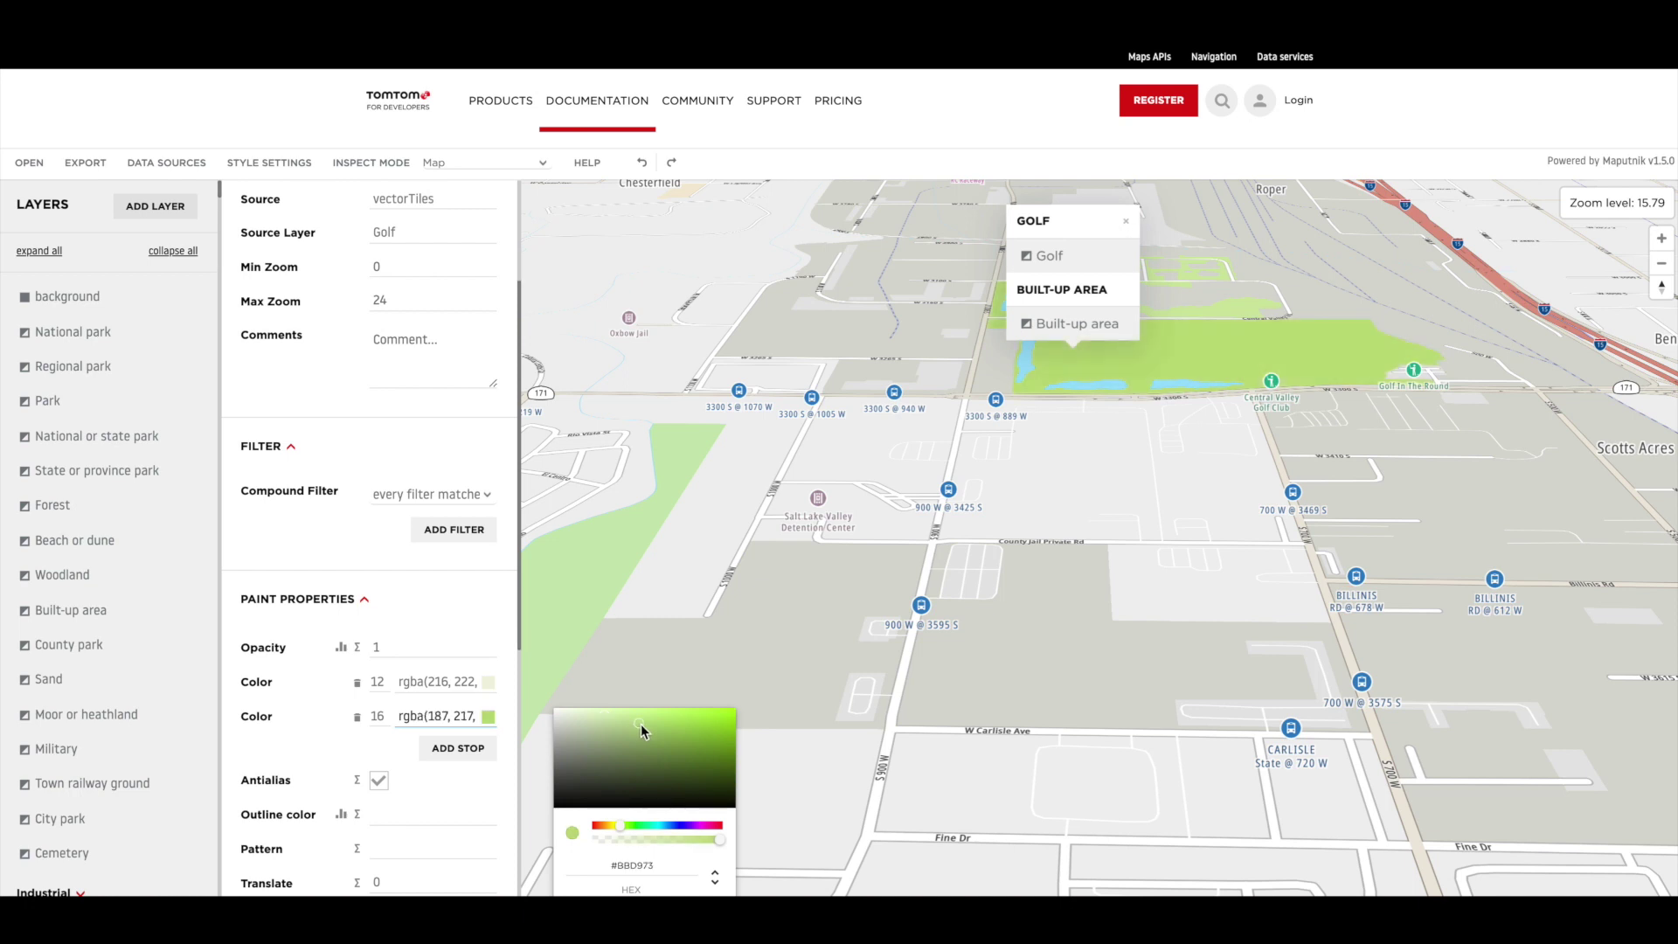
{"action": "left_click", "coordinate": [681, 753]}
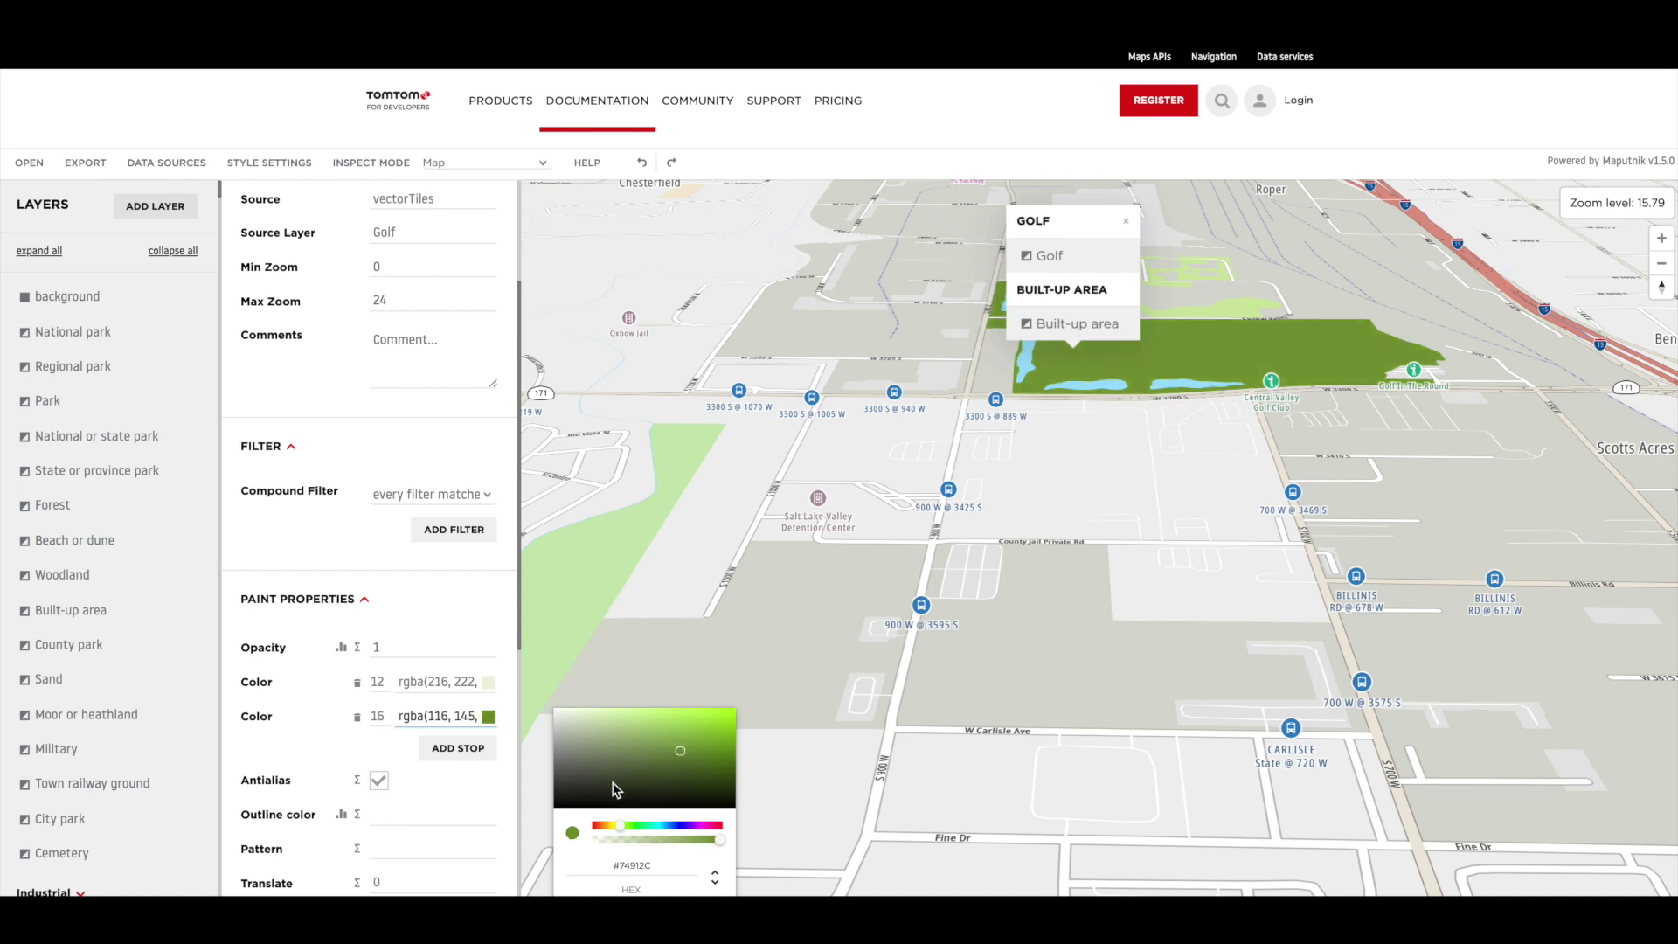
{"action": "left_click", "coordinate": [367, 756]}
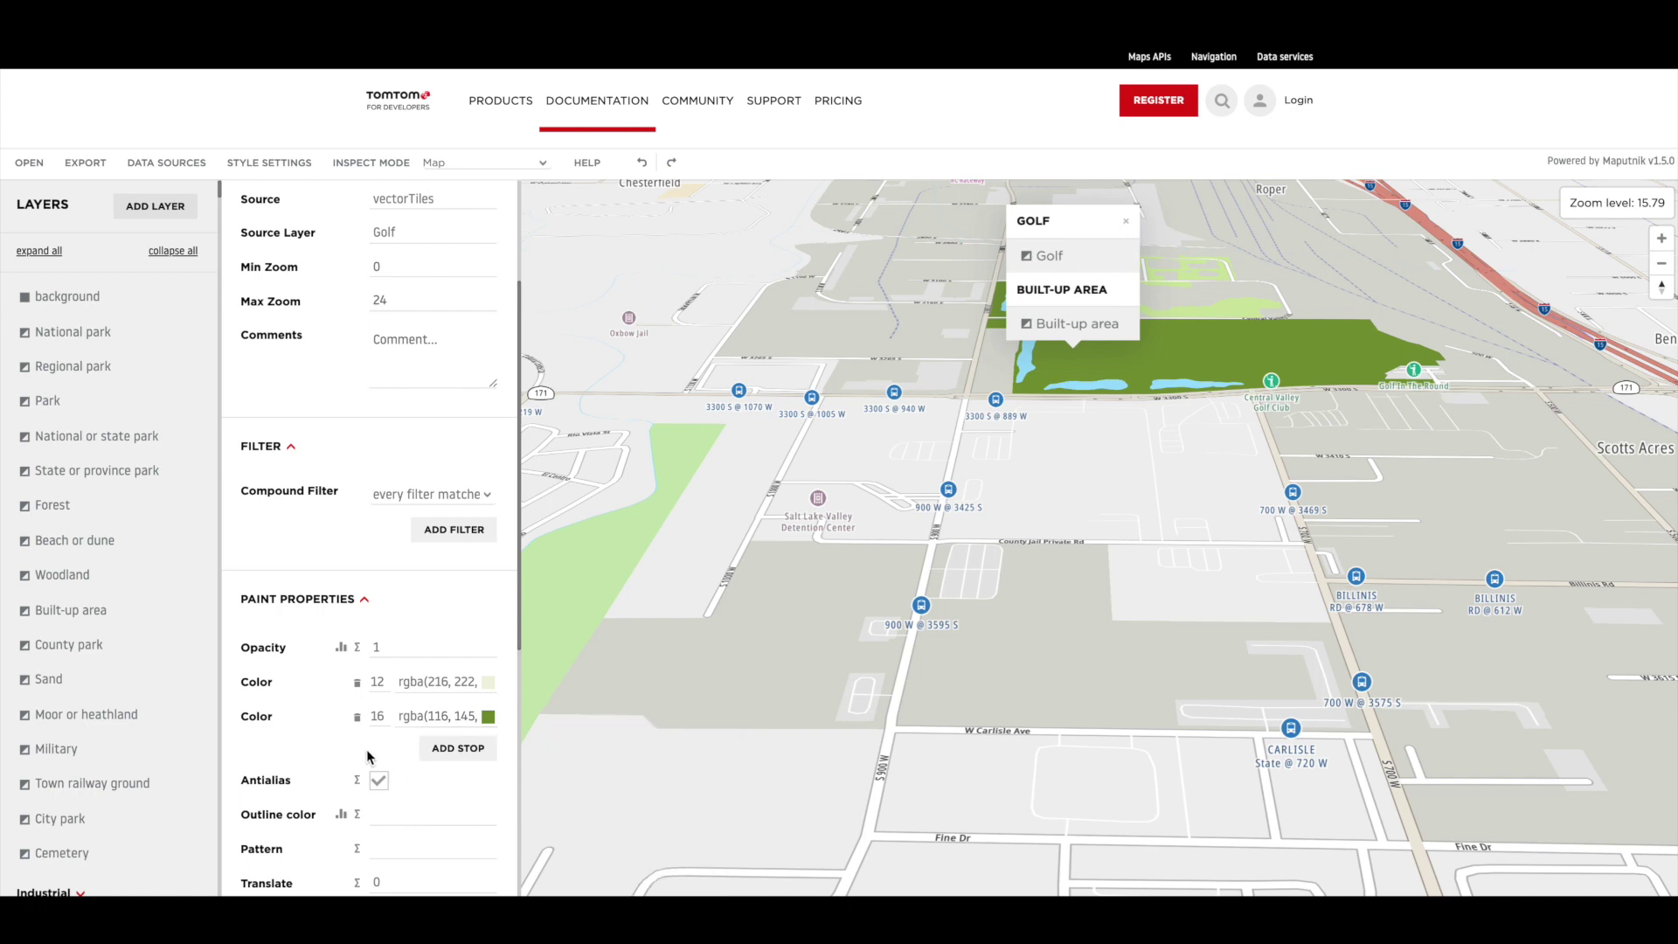
{"action": "left_click", "coordinate": [1127, 221]}
Zoom out and pan the world map toward Gare Montparnasse.
{"action": "left_click_drag", "start_coordinate": [1293, 481], "coordinate": [1298, 752]}
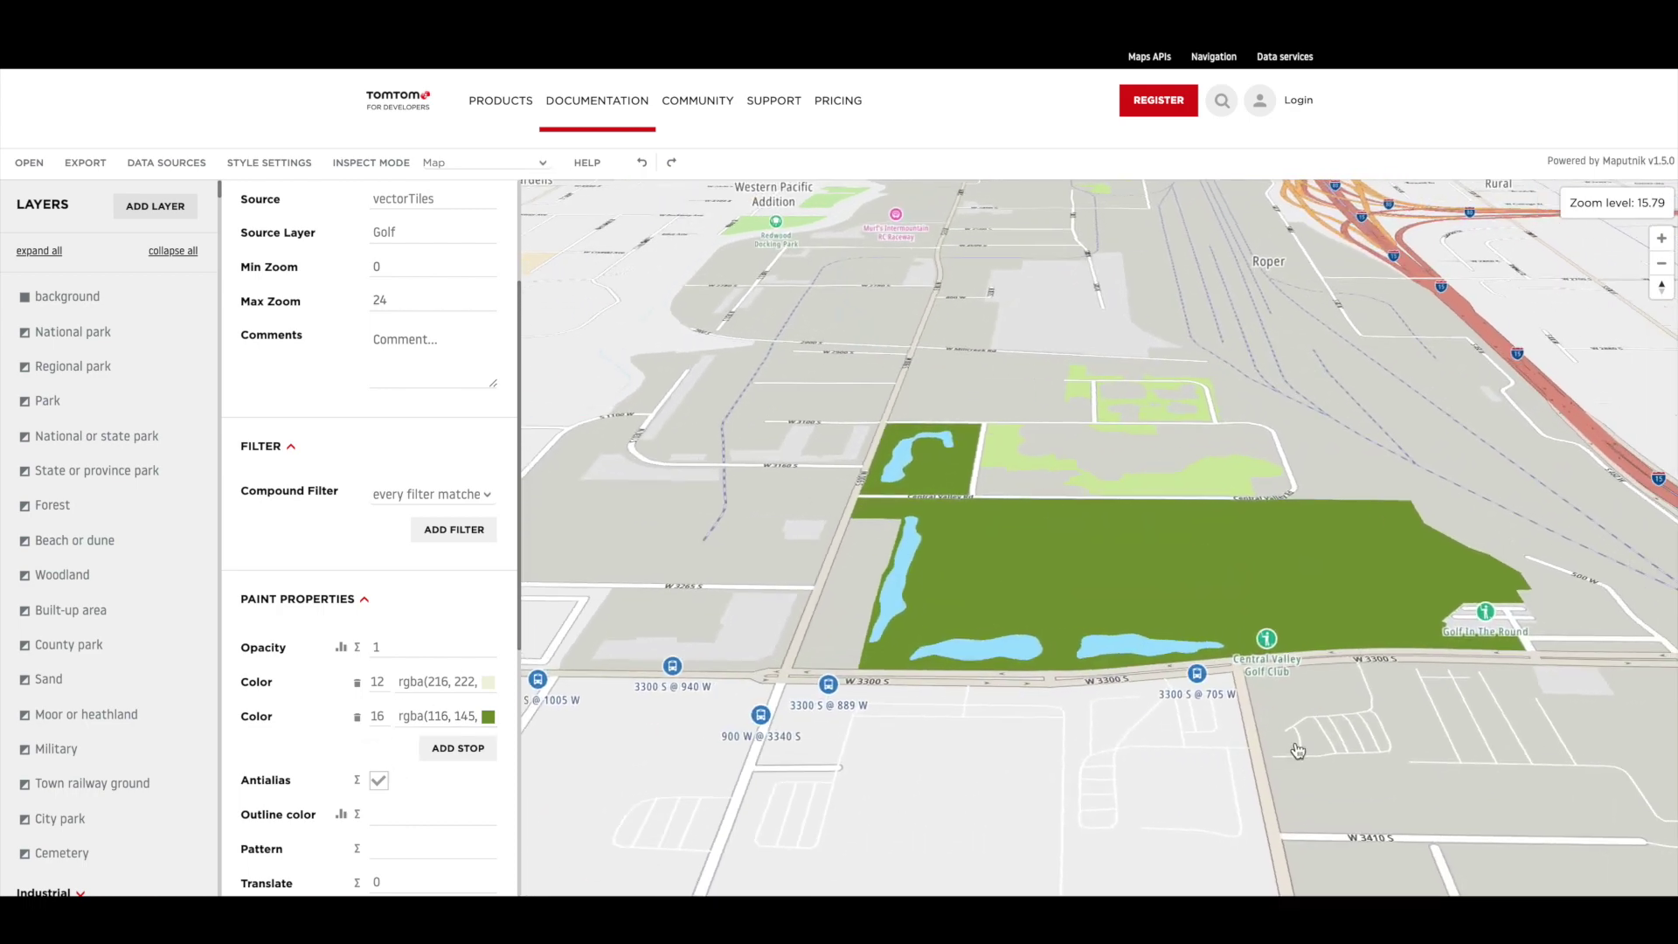
{"action": "scroll", "coordinate": [1298, 752], "scroll_direction": "up", "scroll_amount": 1}
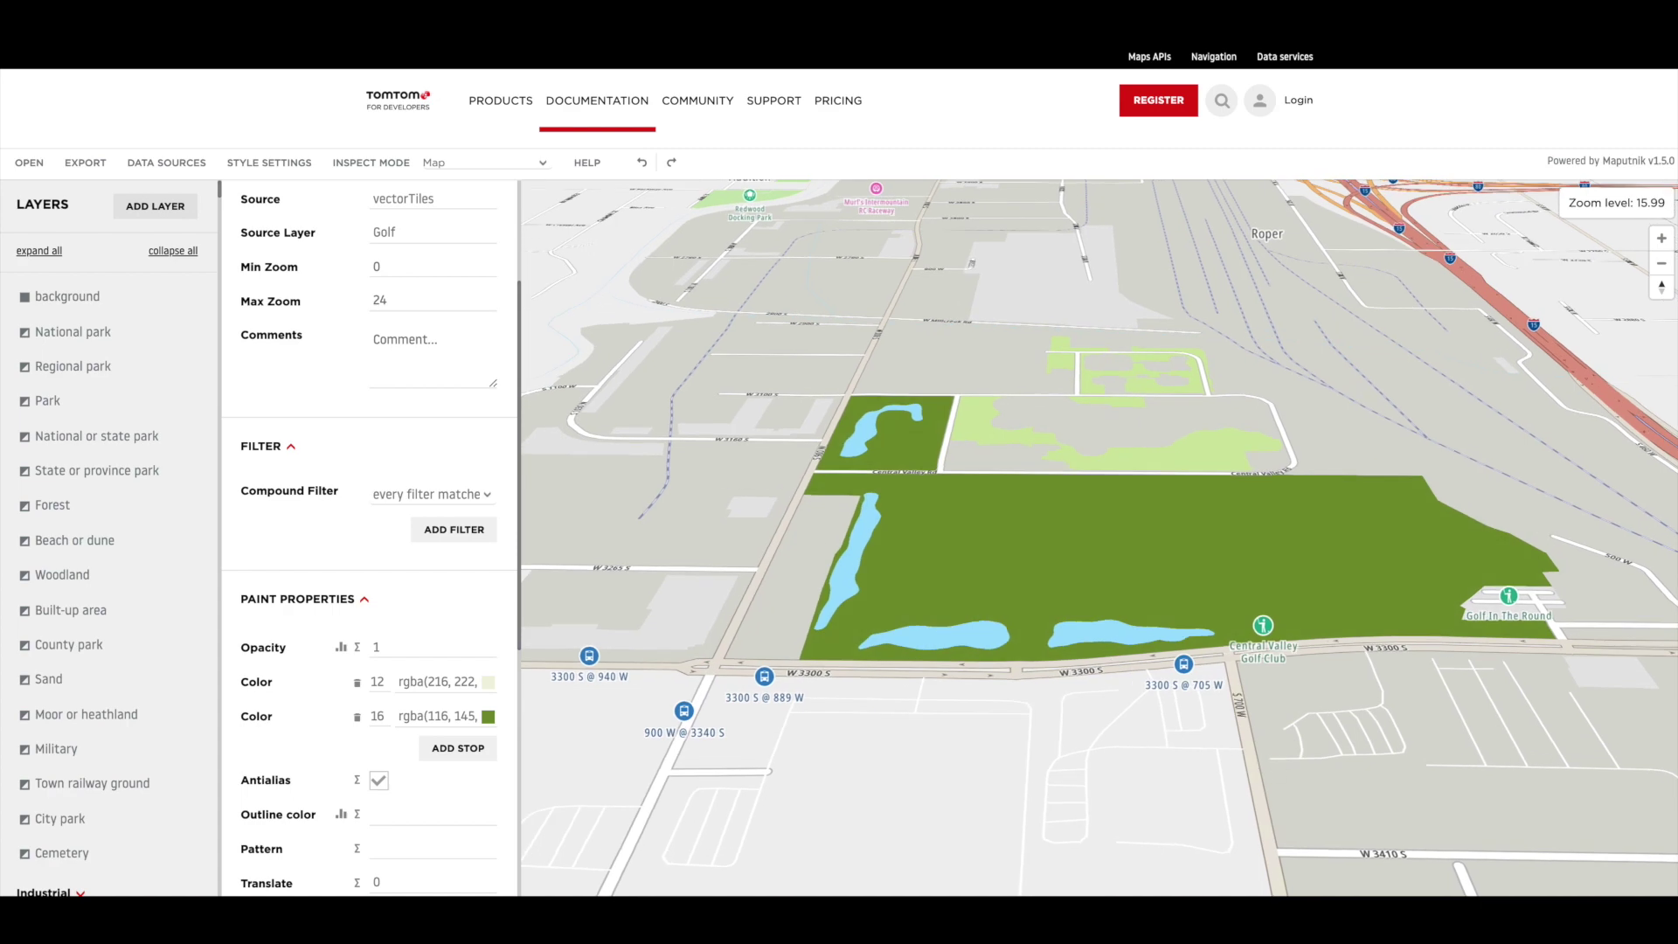
{"action": "scroll", "coordinate": [1064, 502], "scroll_direction": "down", "scroll_amount": 5}
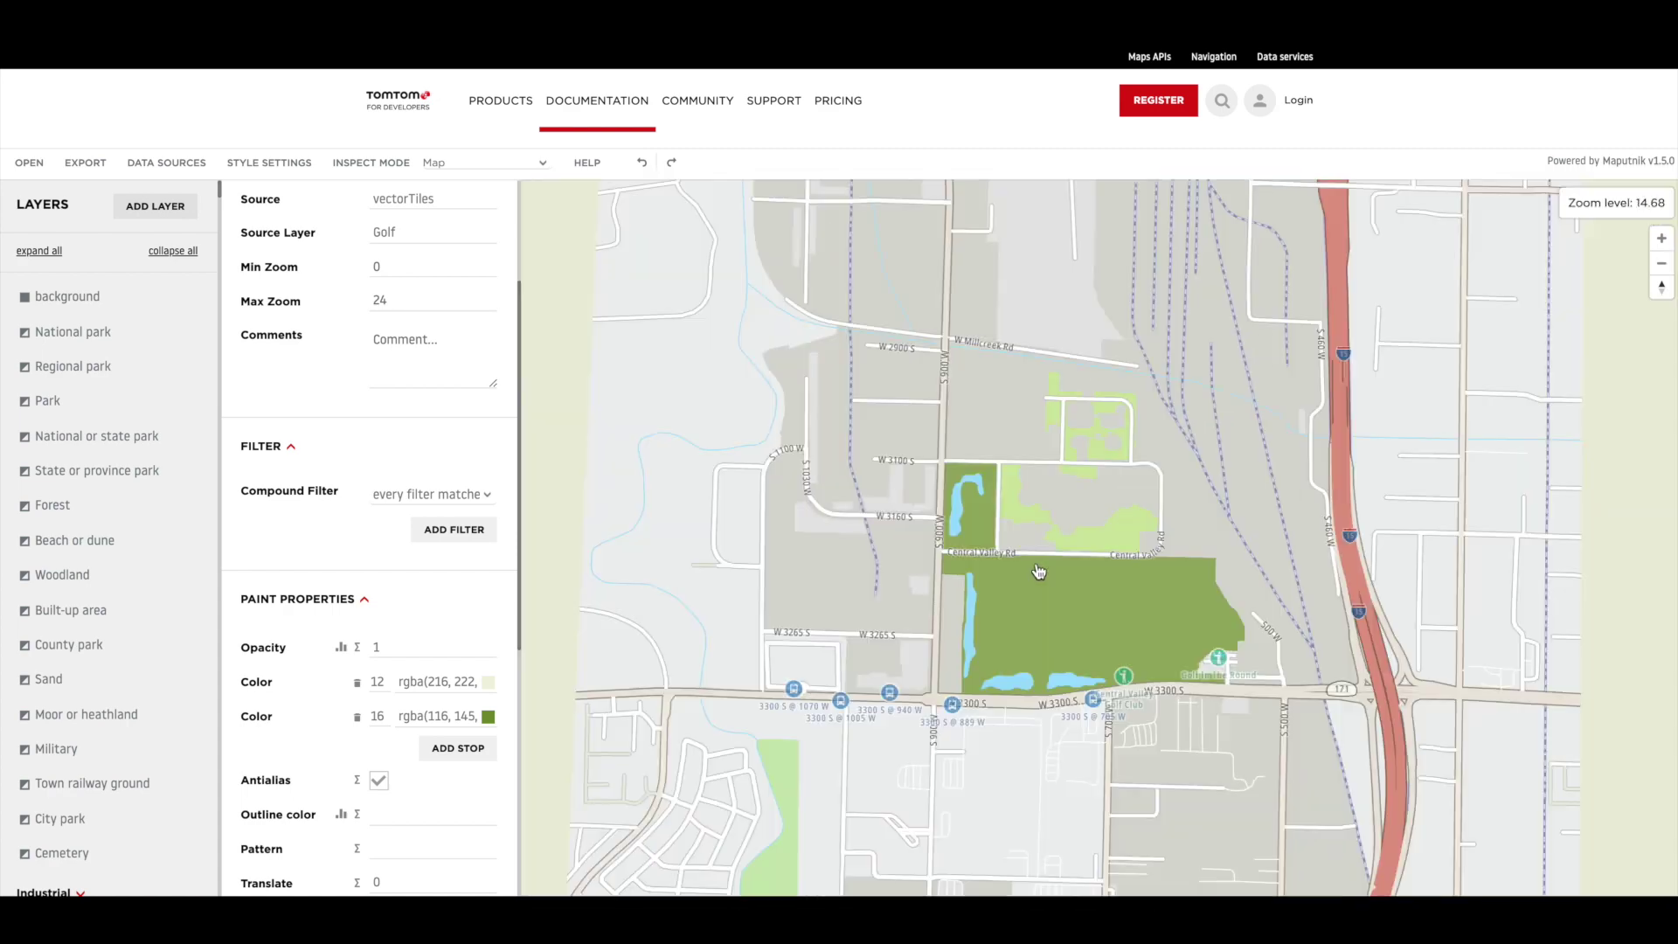
{"action": "scroll", "coordinate": [1043, 565], "scroll_direction": "down", "scroll_amount": 10}
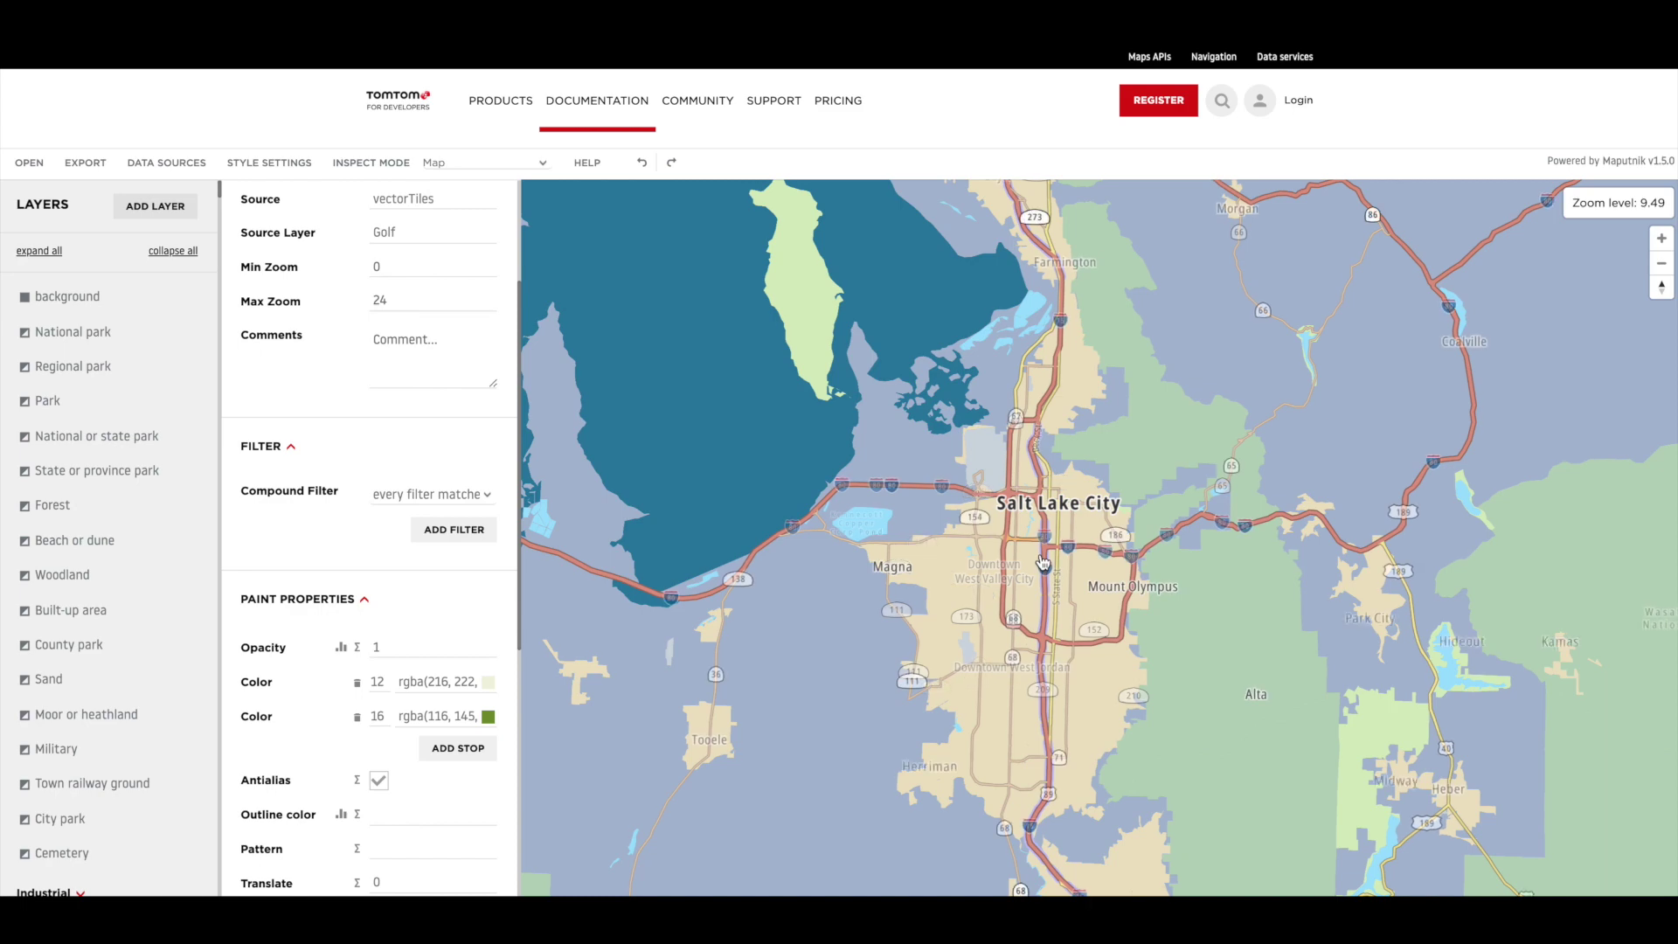
{"action": "scroll", "coordinate": [1043, 559], "scroll_direction": "down", "scroll_amount": 5}
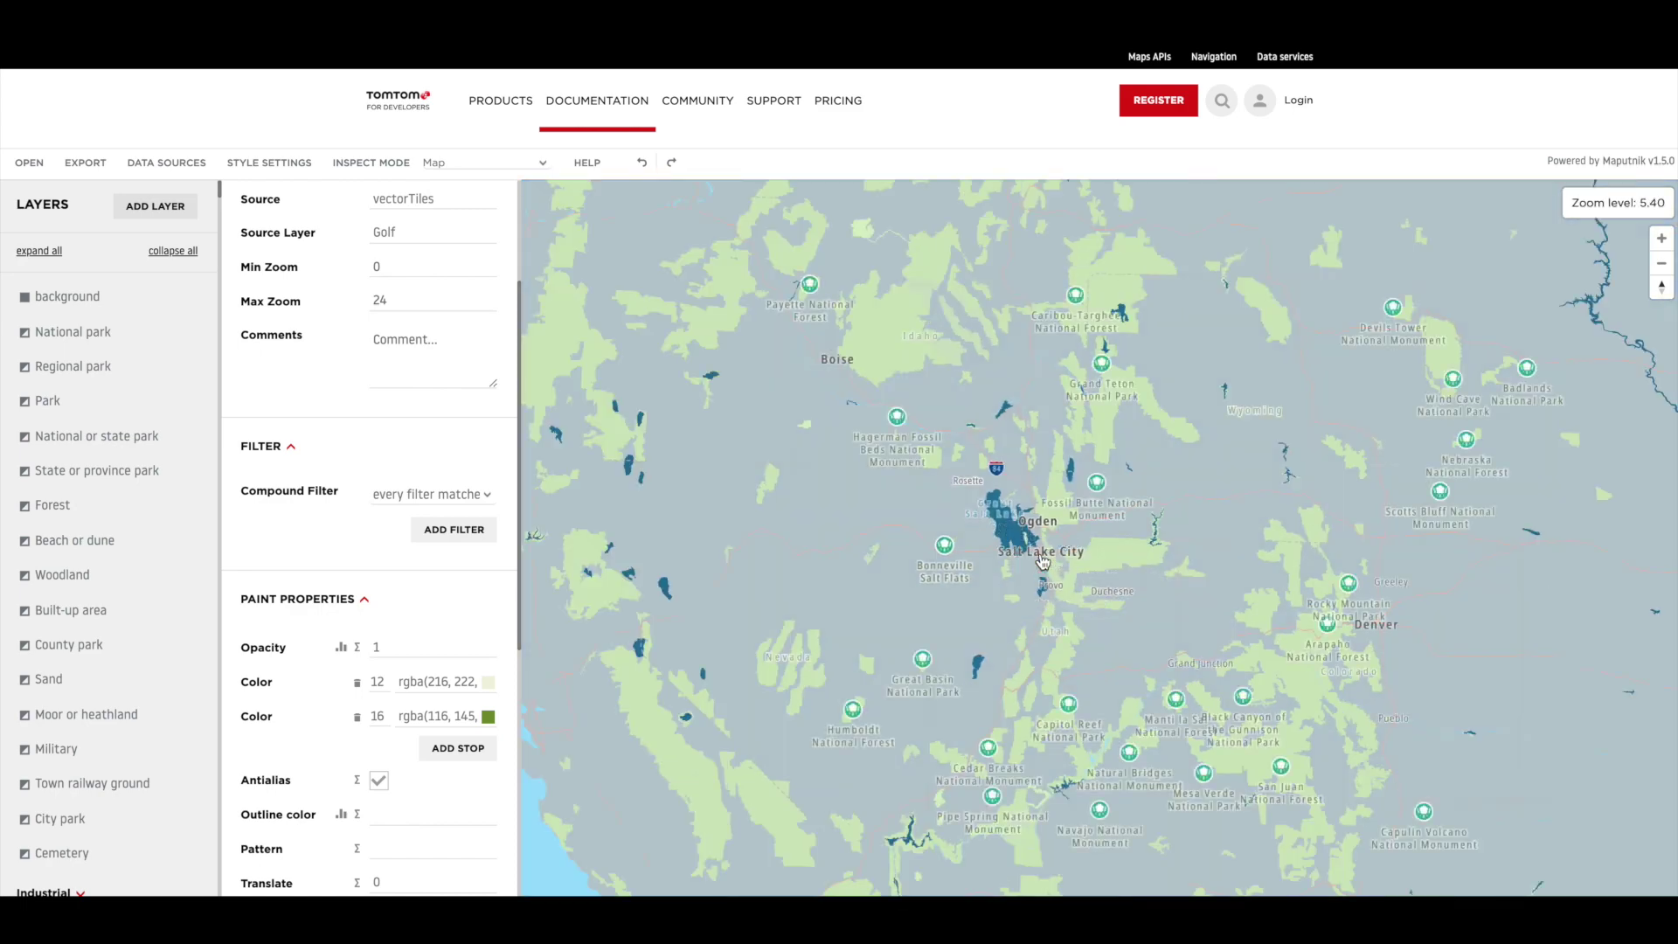
{"action": "scroll", "coordinate": [1043, 562], "scroll_direction": "down", "scroll_amount": 5}
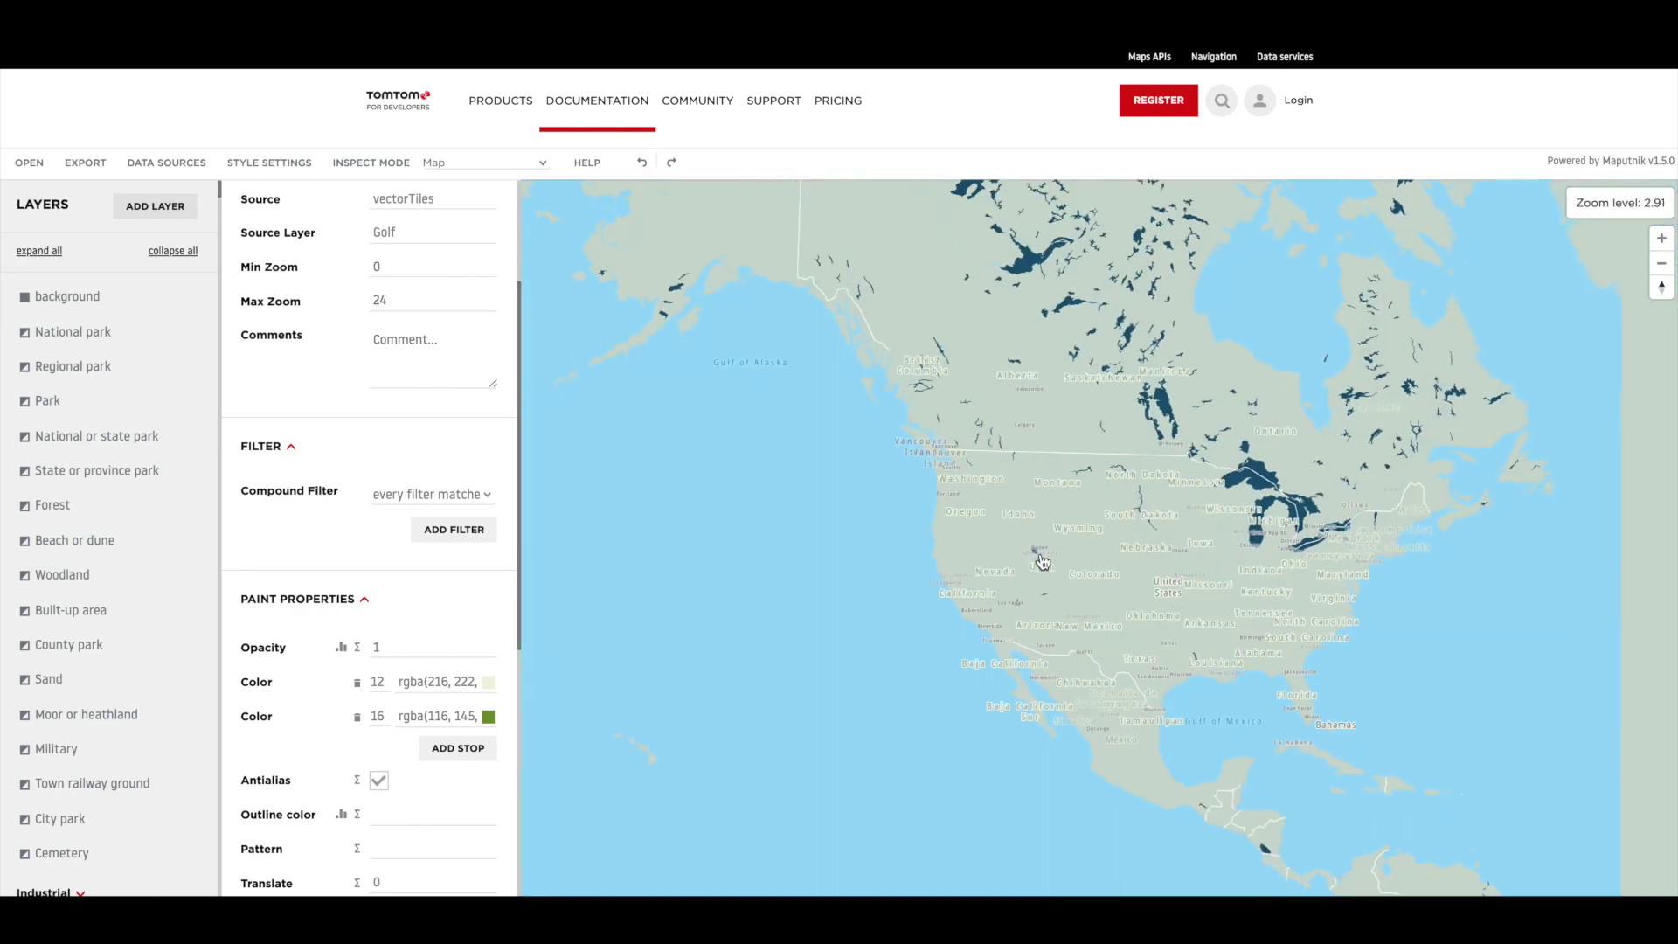
{"action": "scroll", "coordinate": [1040, 563], "scroll_direction": "down", "scroll_amount": 2}
{"action": "left_click_drag", "start_coordinate": [1040, 564], "coordinate": [917, 455]}
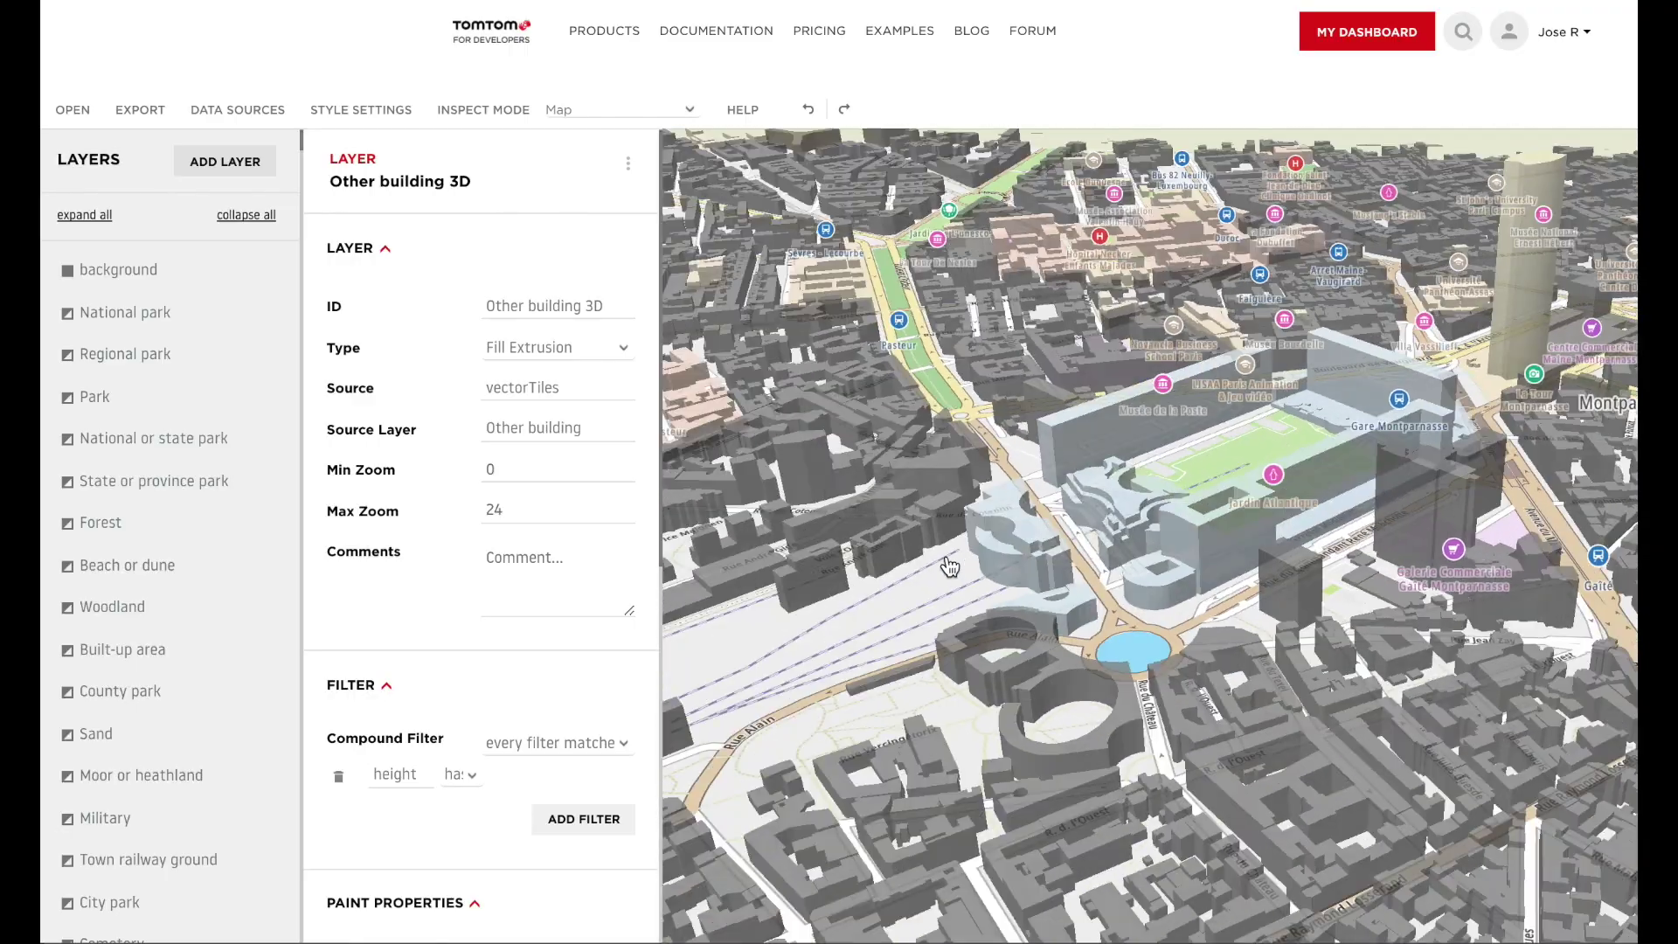
Set the Other building 3D extrusion colour to reddish rgba(208,119,119).
{"action": "scroll", "coordinate": [489, 611], "scroll_direction": "down", "scroll_amount": 5}
{"action": "scroll", "coordinate": [474, 582], "scroll_direction": "up", "scroll_amount": 5}
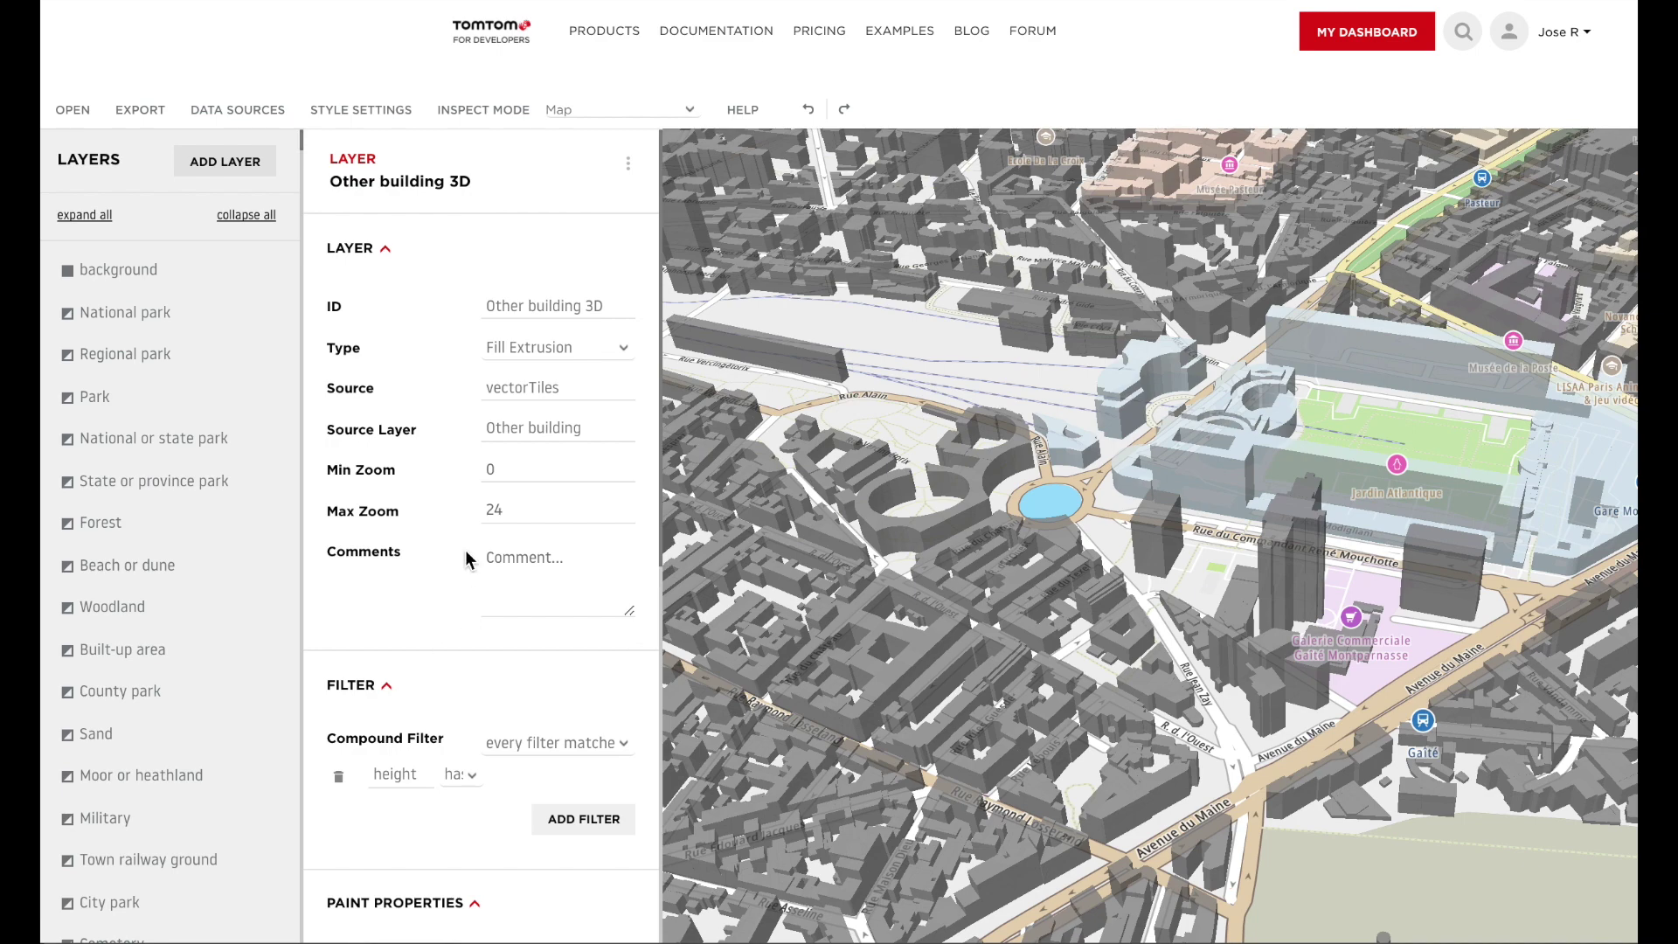
{"action": "scroll", "coordinate": [472, 611], "scroll_direction": "down", "scroll_amount": 5}
{"action": "left_click", "coordinate": [532, 549]}
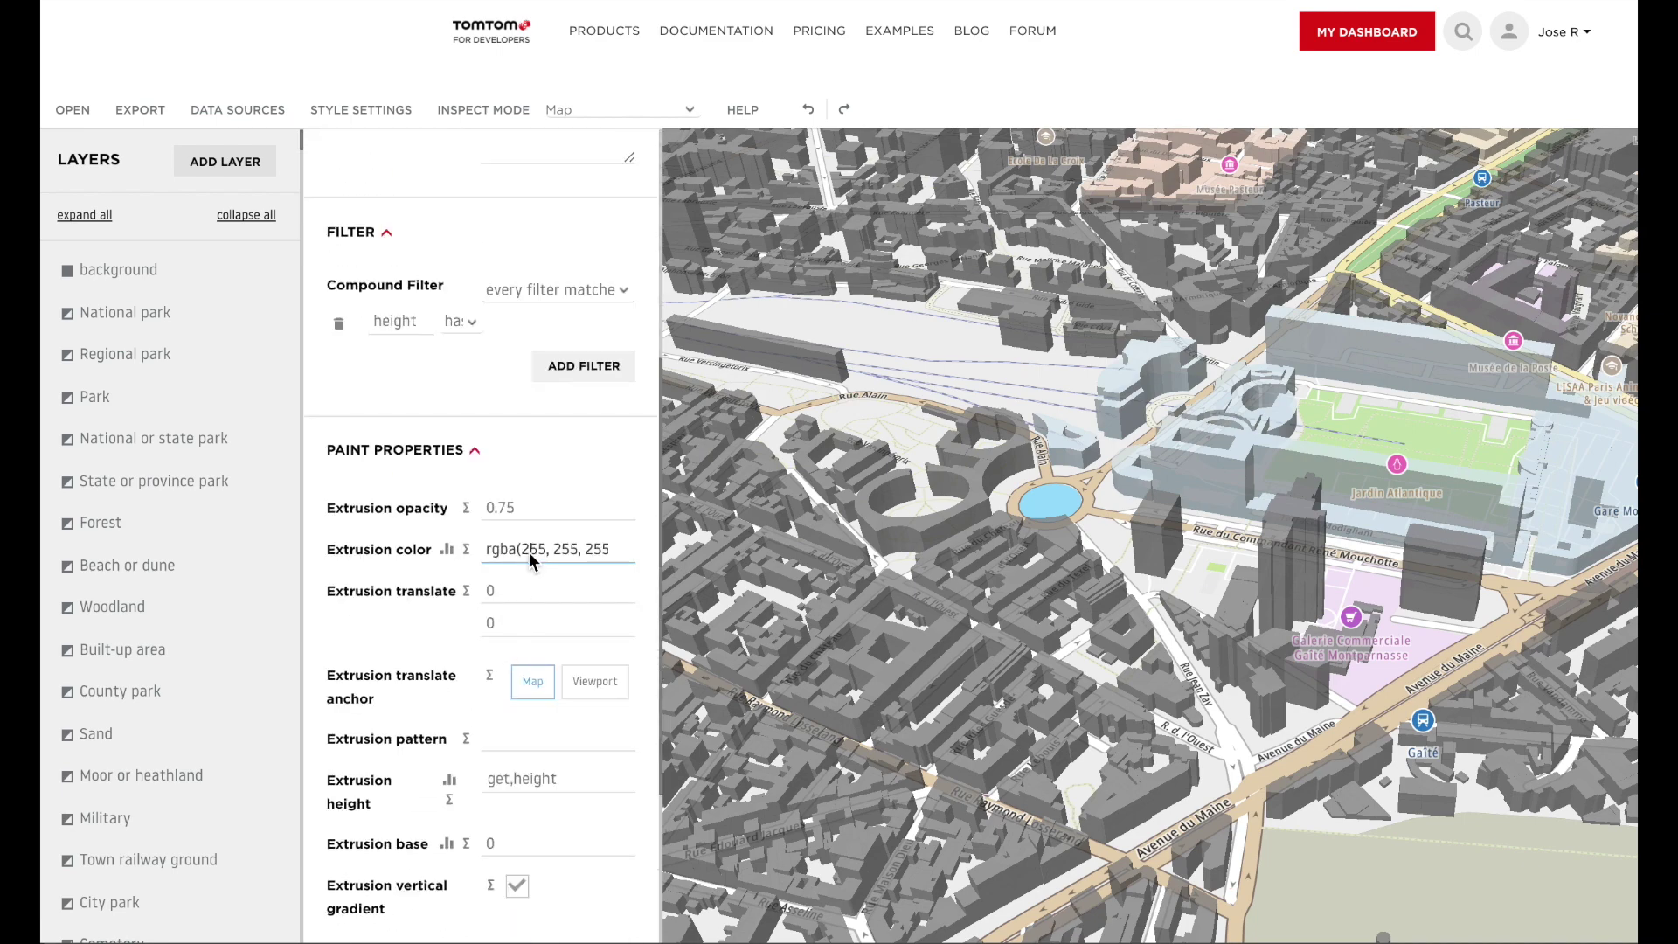
{"action": "left_click", "coordinate": [784, 581]}
{"action": "left_click", "coordinate": [783, 609]}
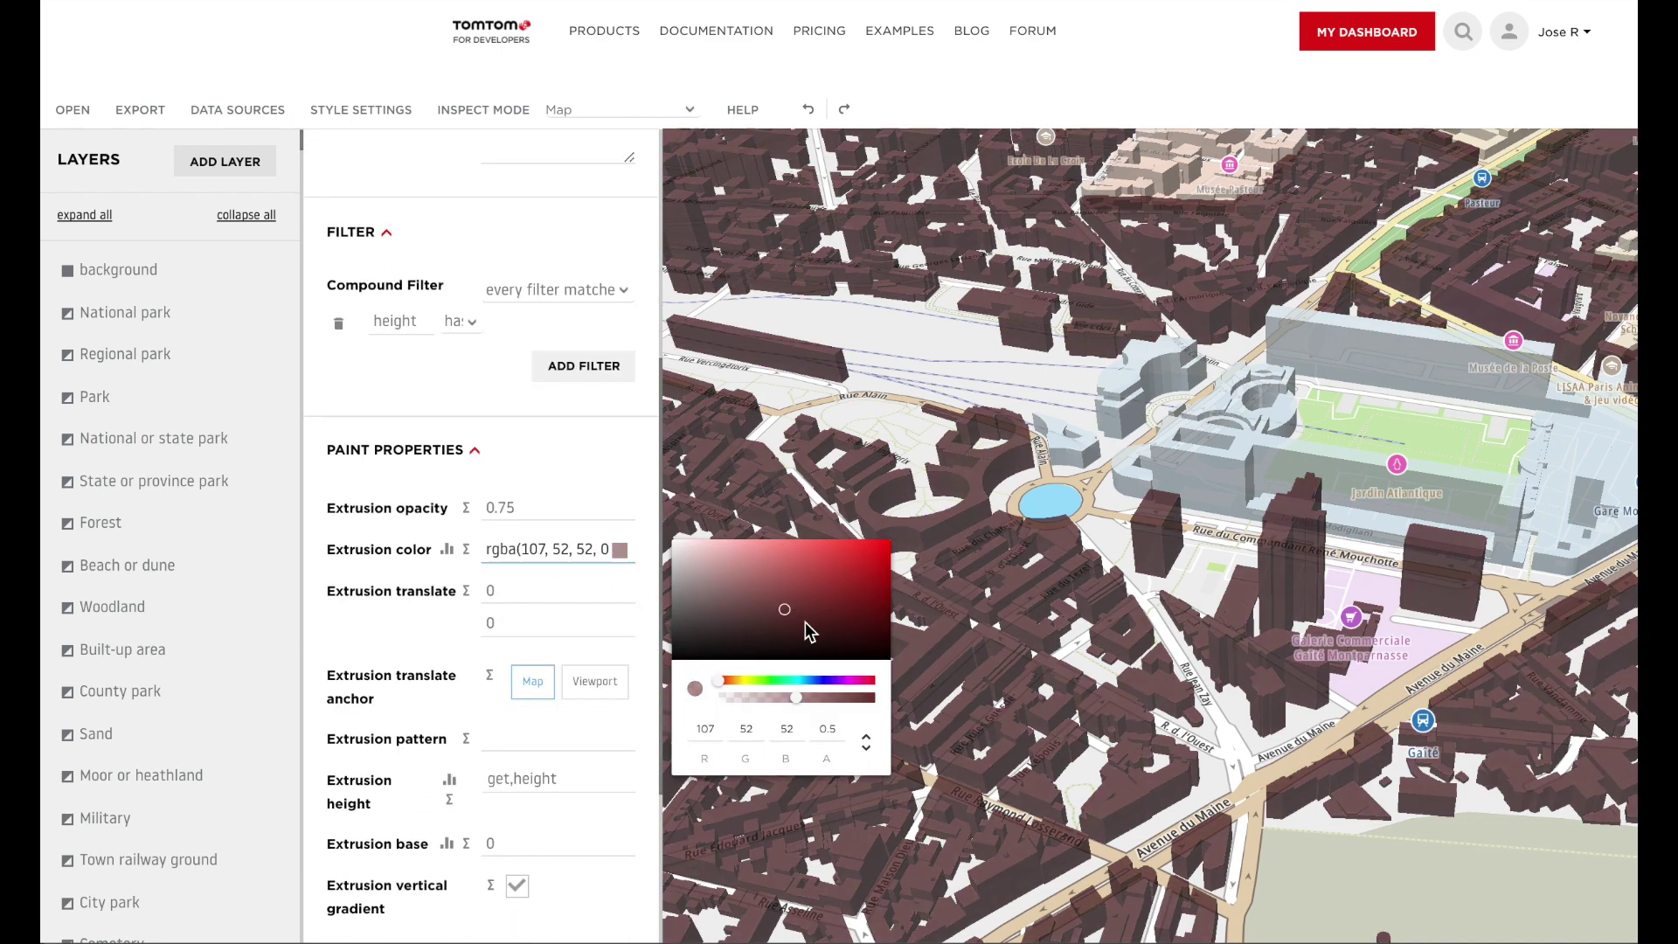
{"action": "left_click", "coordinate": [715, 585]}
{"action": "left_click", "coordinate": [765, 563]}
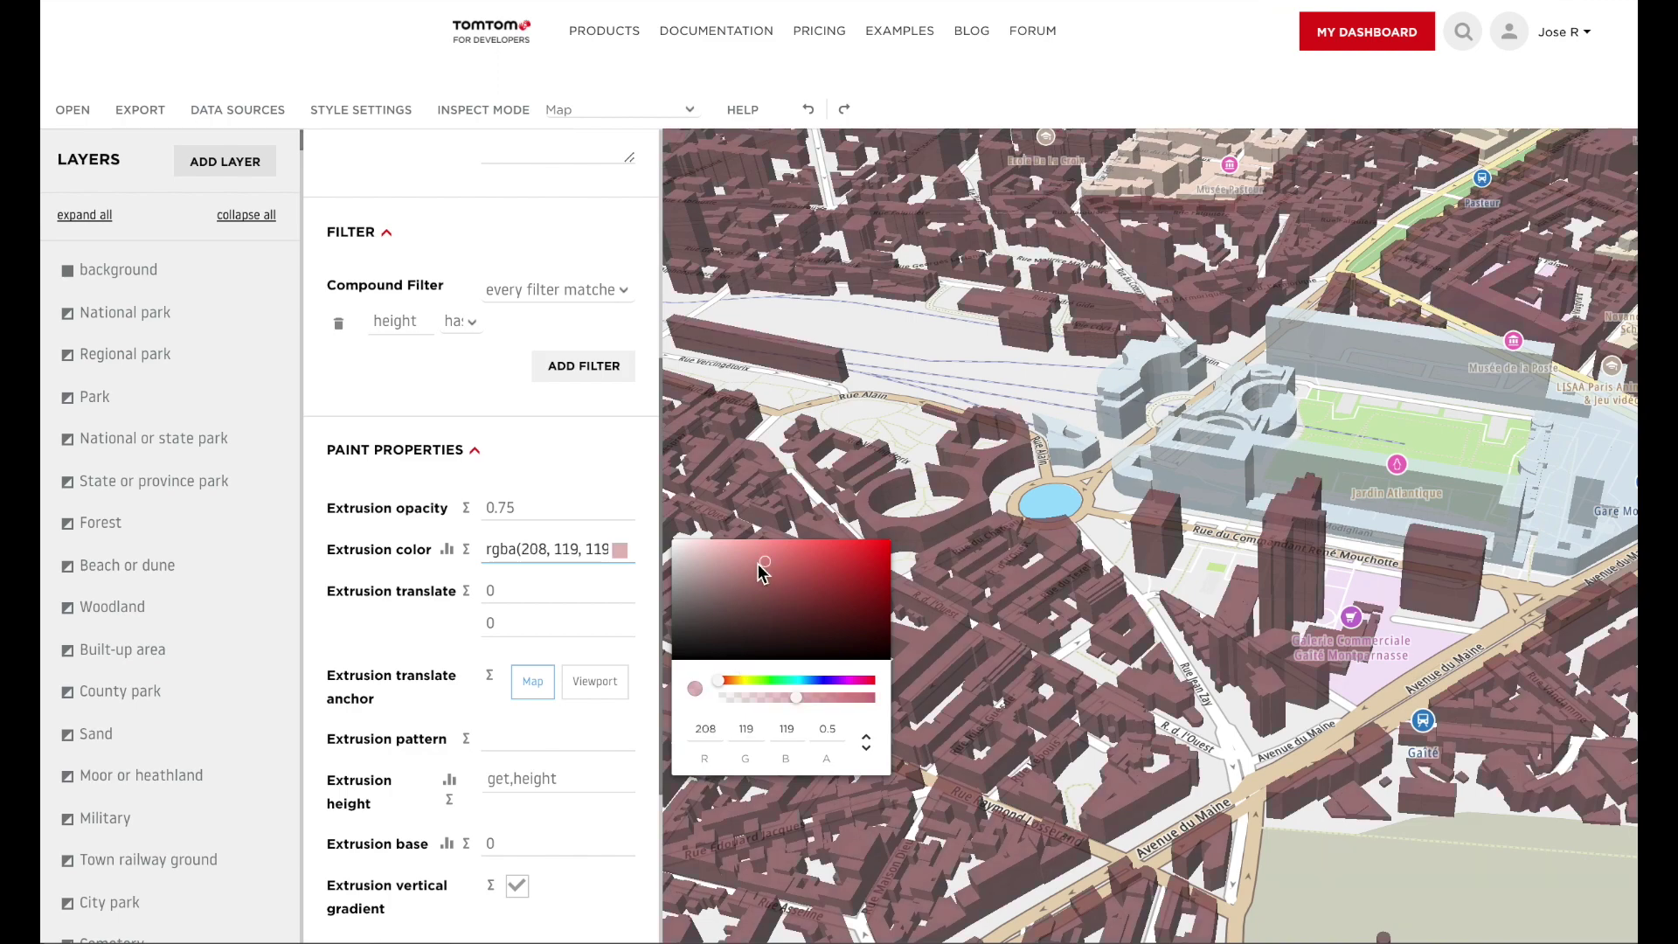
{"action": "left_click", "coordinate": [968, 612]}
Make the Montparnasse tower's Cultural Facility 3D extrusion colour yellow.
{"action": "left_click_drag", "start_coordinate": [968, 612], "coordinate": [1062, 690]}
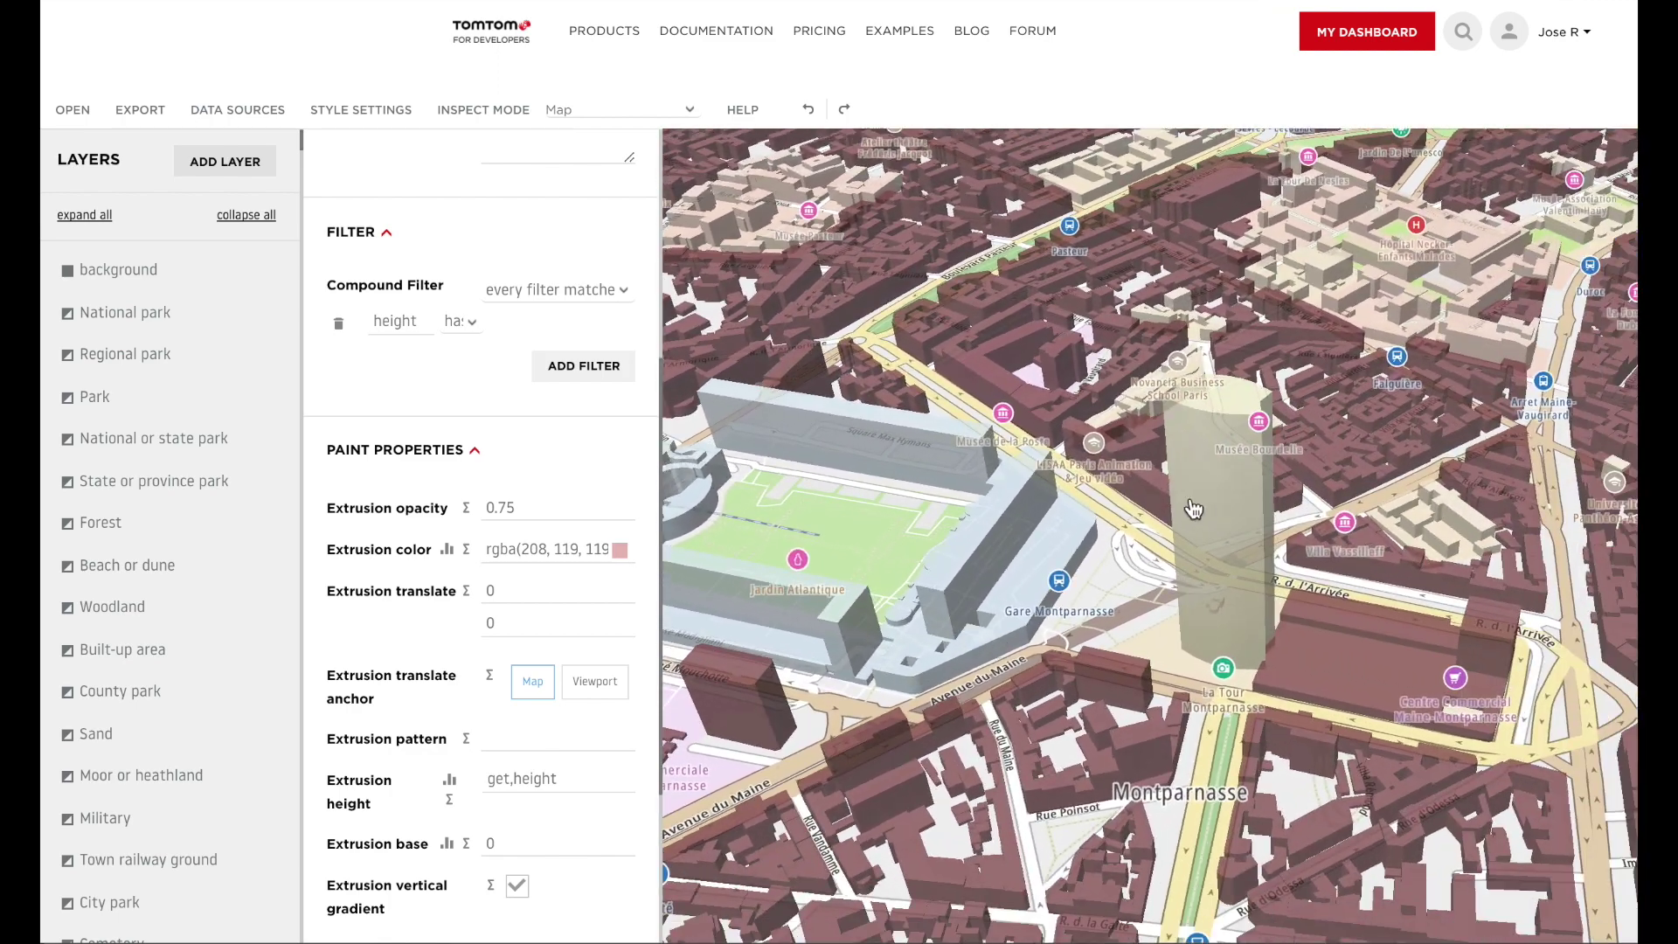
{"action": "left_click", "coordinate": [1190, 510]}
{"action": "left_click", "coordinate": [1203, 271]}
{"action": "left_click", "coordinate": [1291, 220]}
{"action": "left_click", "coordinate": [532, 549]}
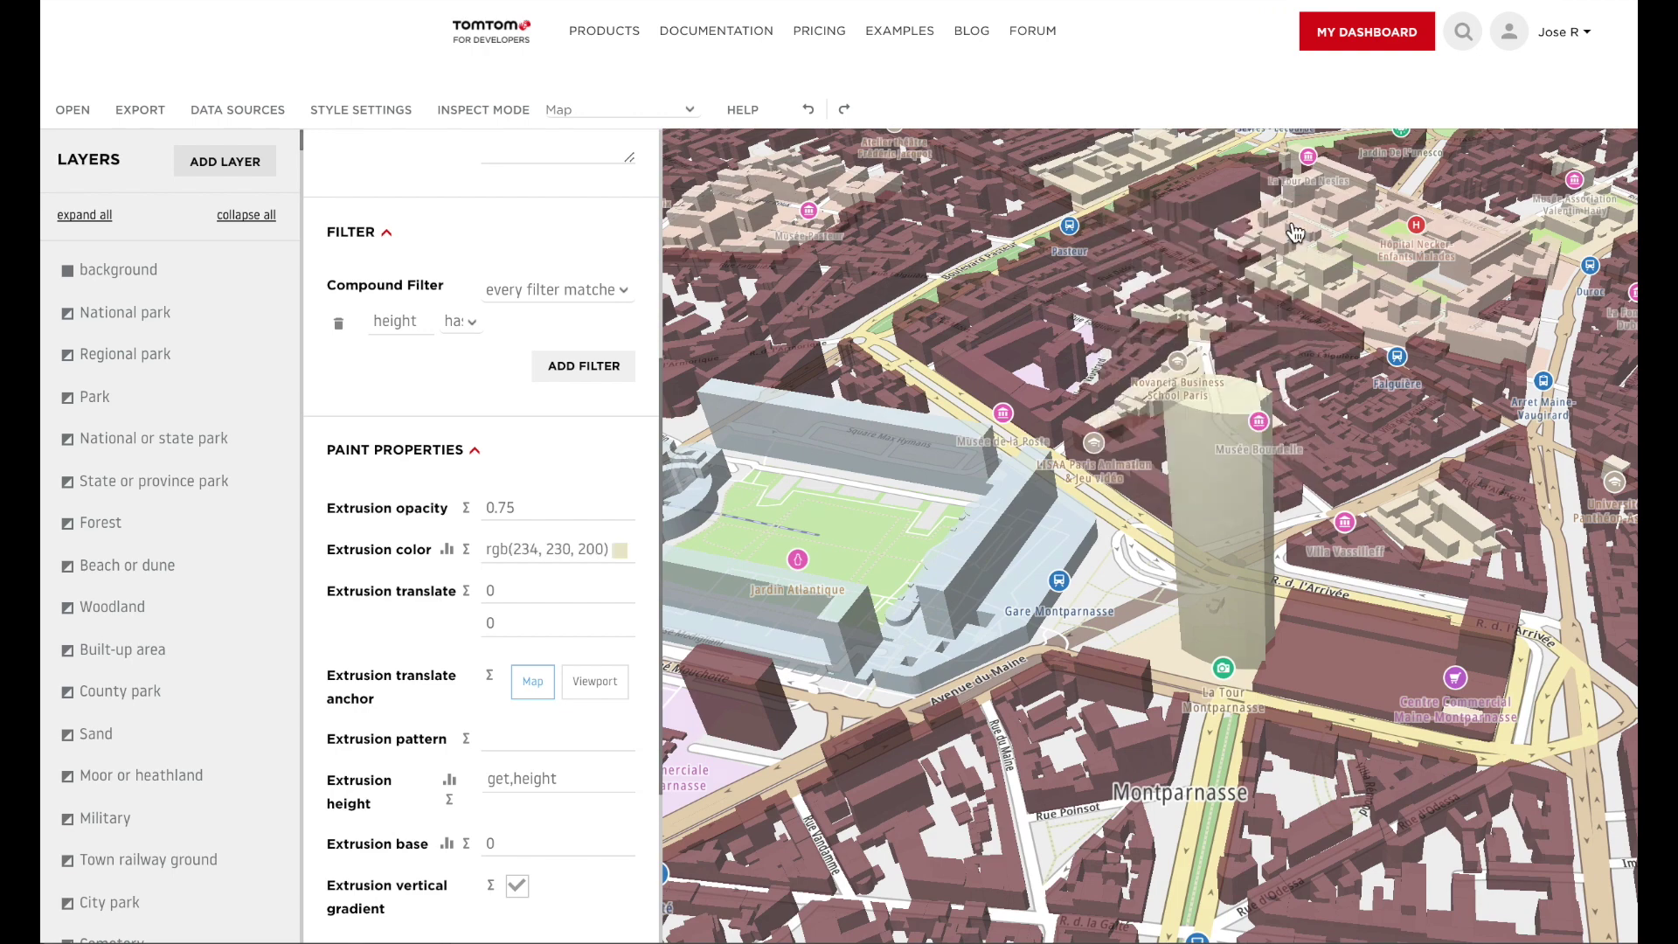
{"action": "left_click", "coordinate": [854, 583]}
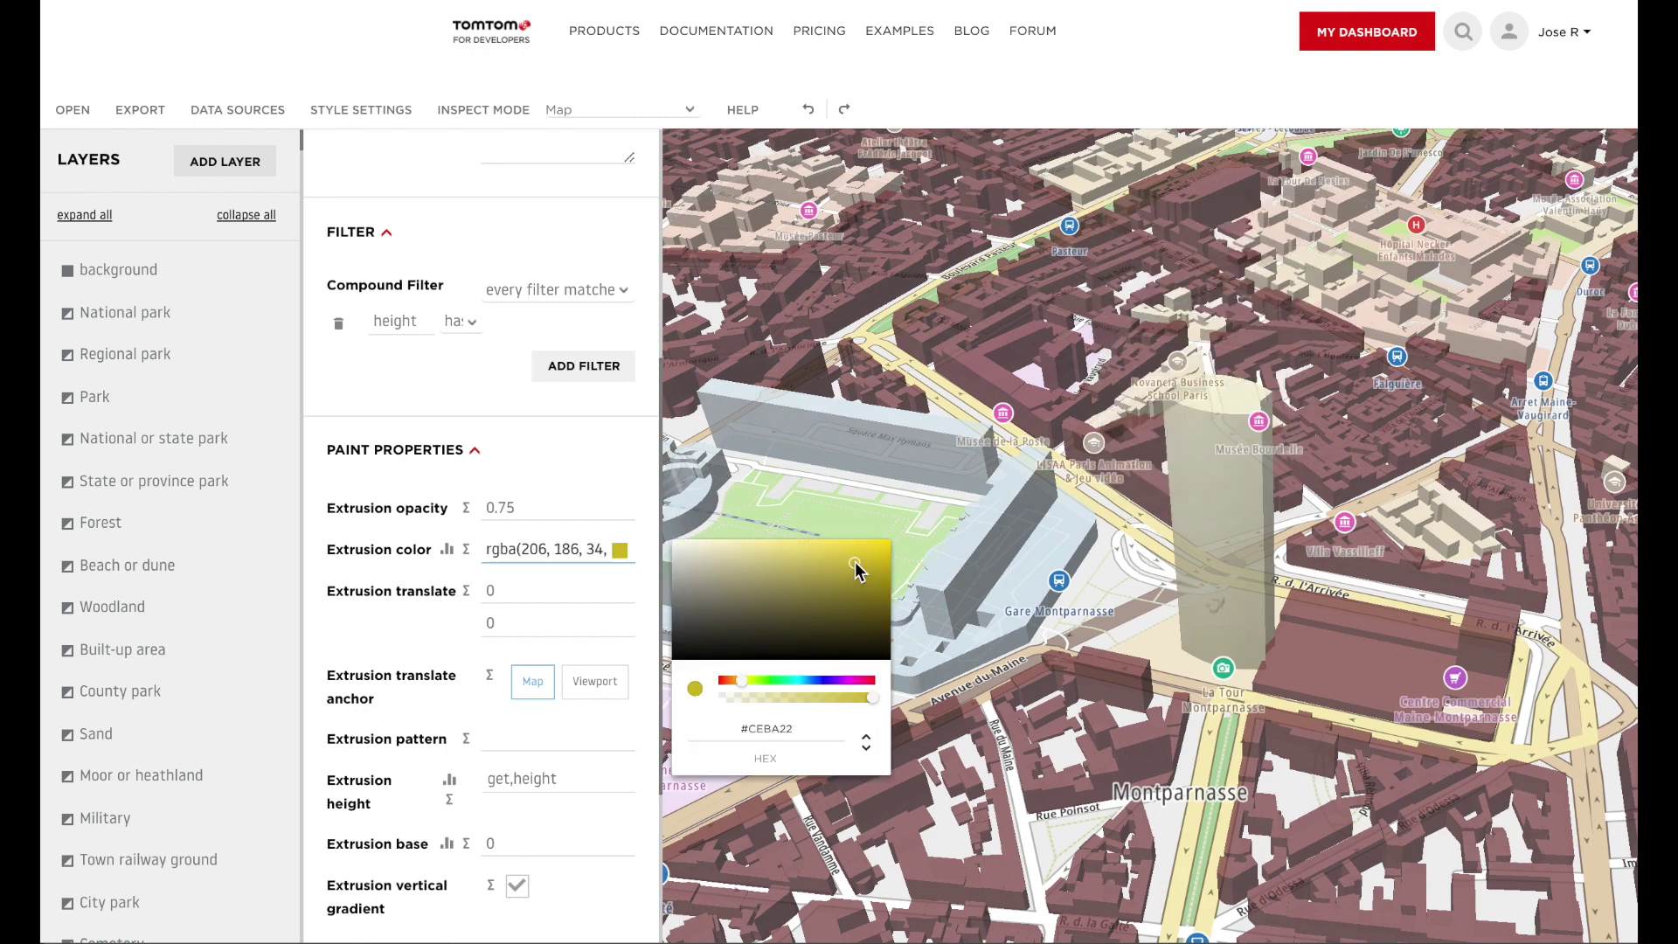
{"action": "left_click", "coordinate": [1099, 753]}
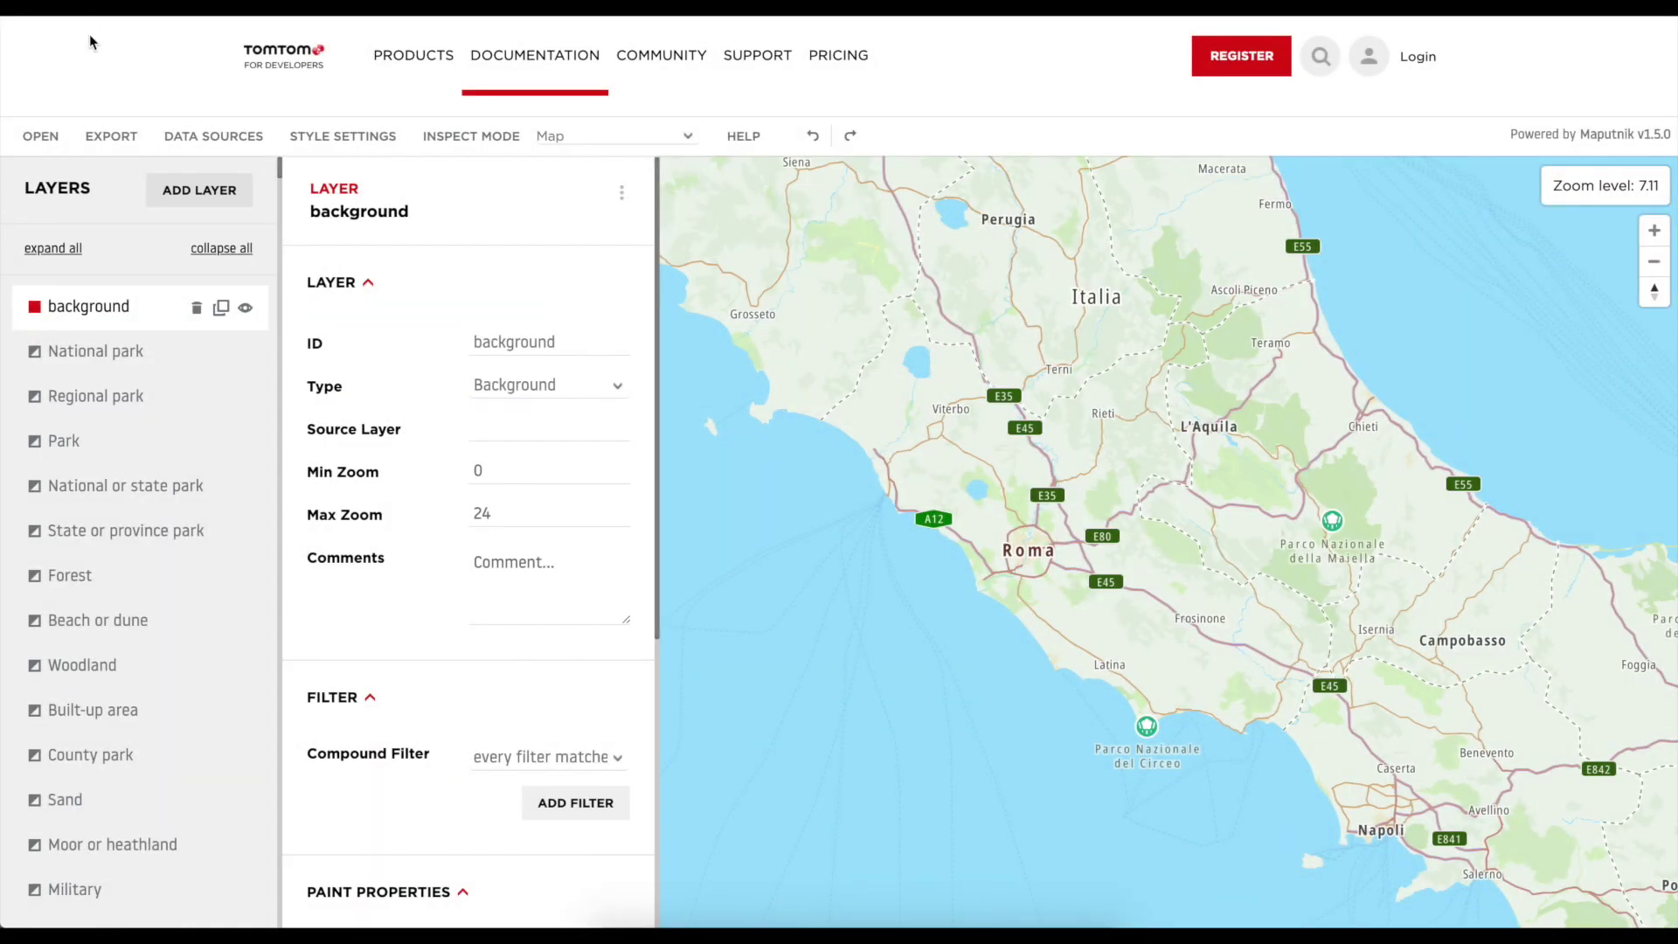
Export the finished map style and download it as main.json.
{"action": "left_click", "coordinate": [105, 140]}
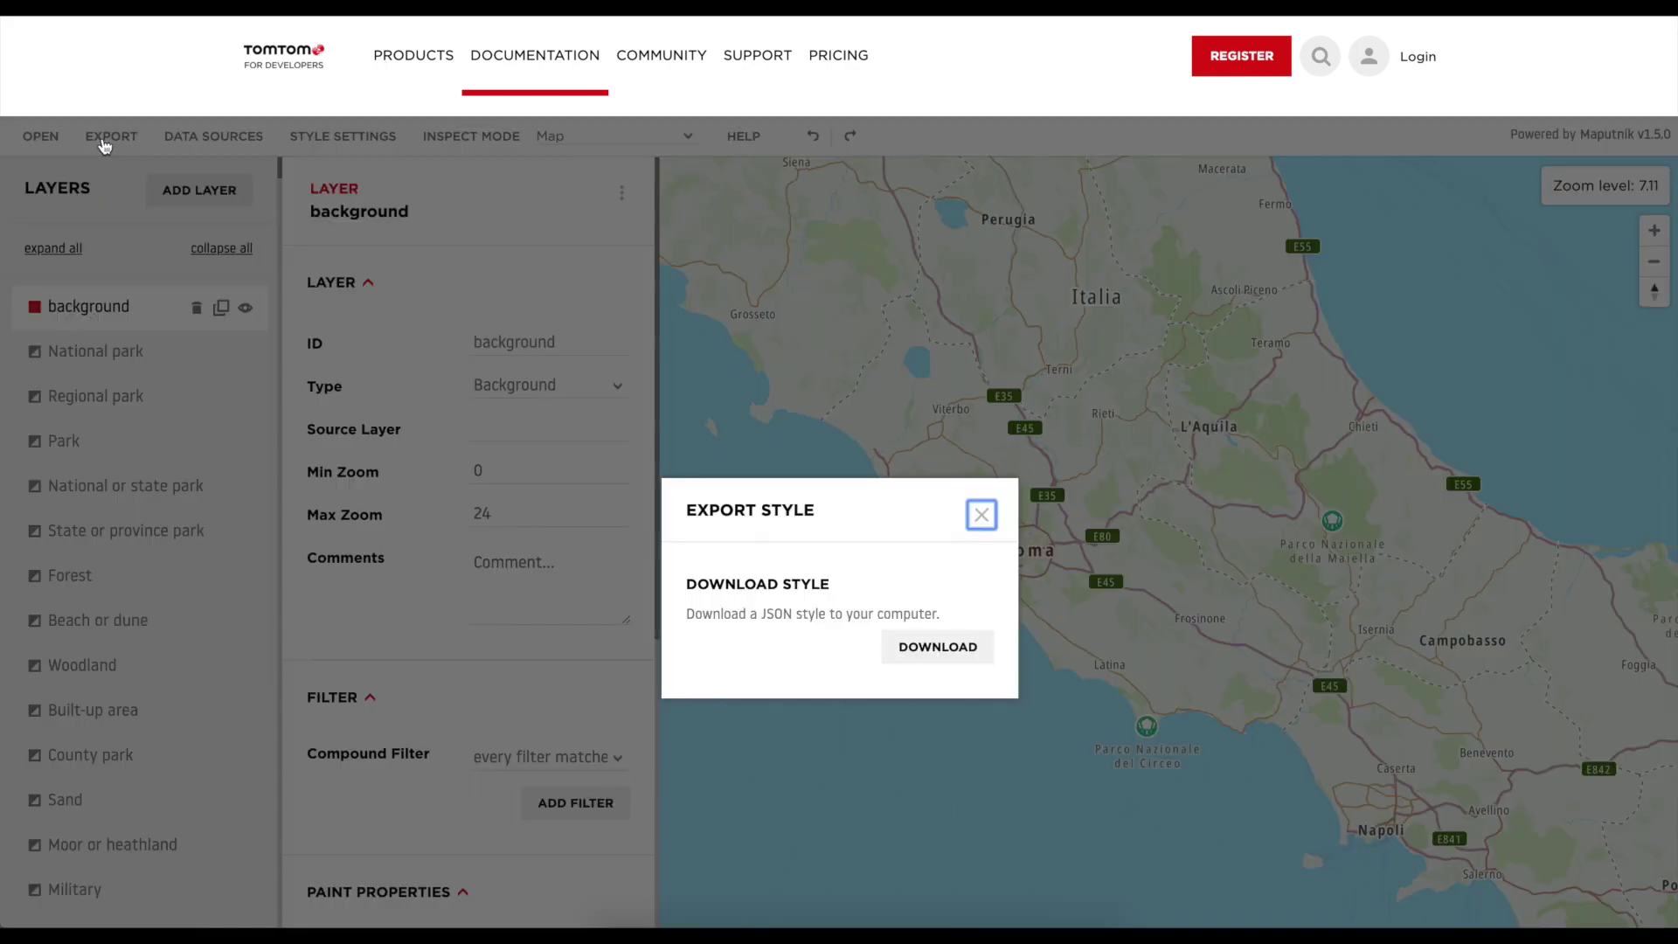
{"action": "left_click", "coordinate": [927, 655]}
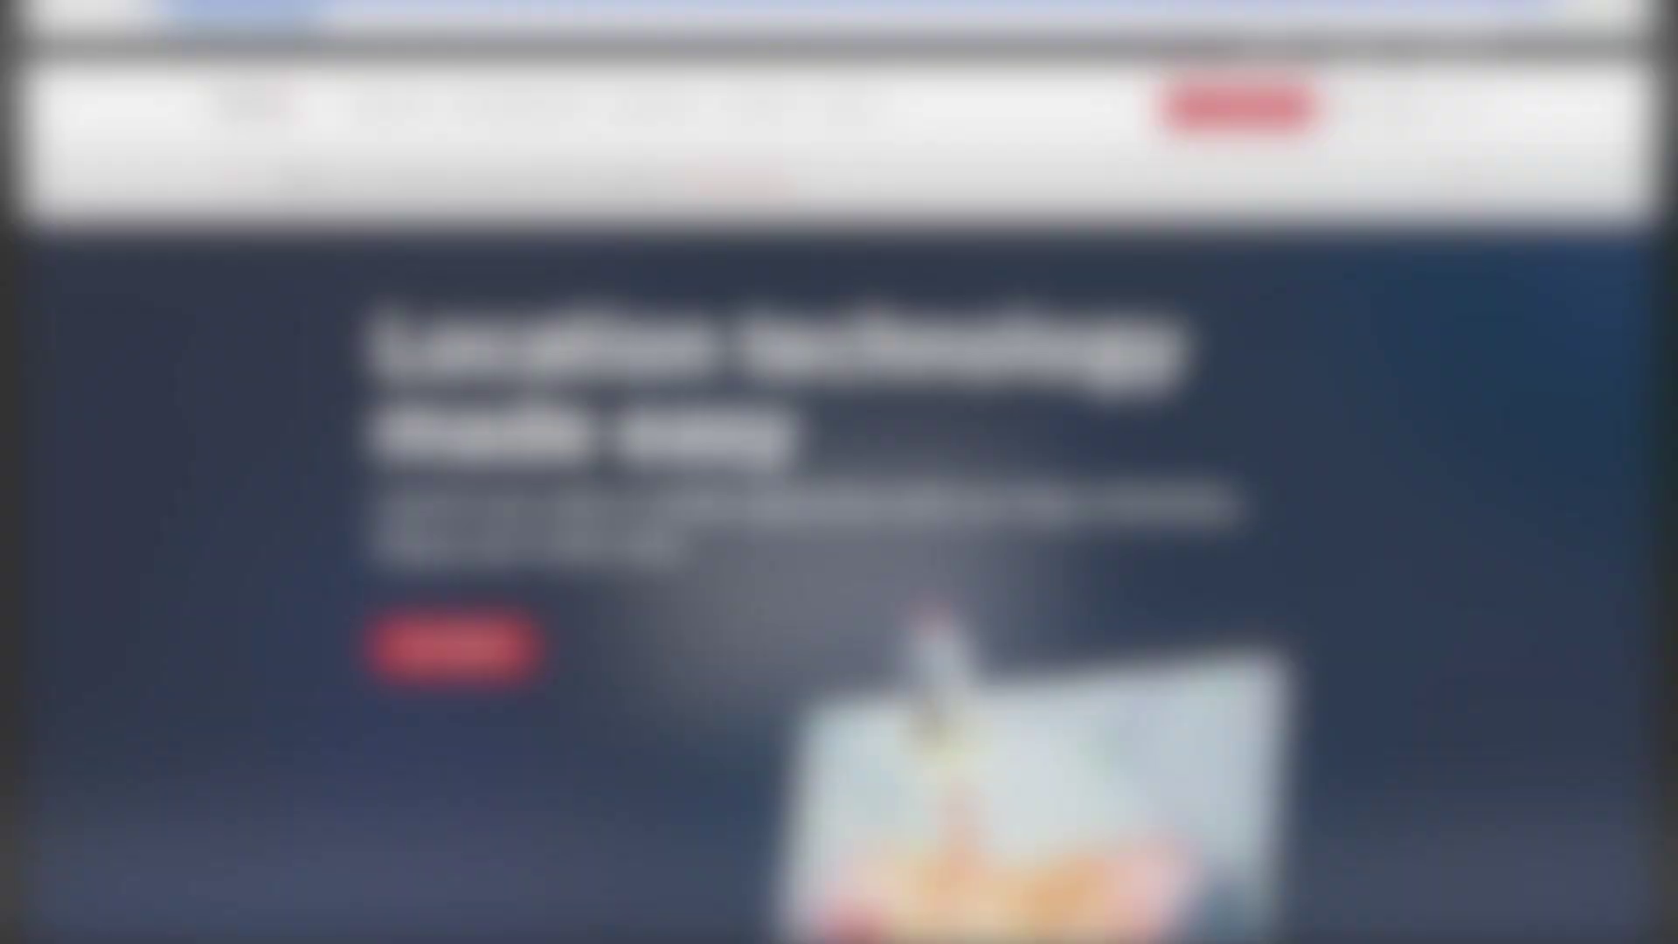
Go to developer.tomtom.com and launch Map Styler from the Documentation menu's Tools links.
{"action": "left_click", "coordinate": [293, 16]}
{"action": "type", "text": "develoe"}
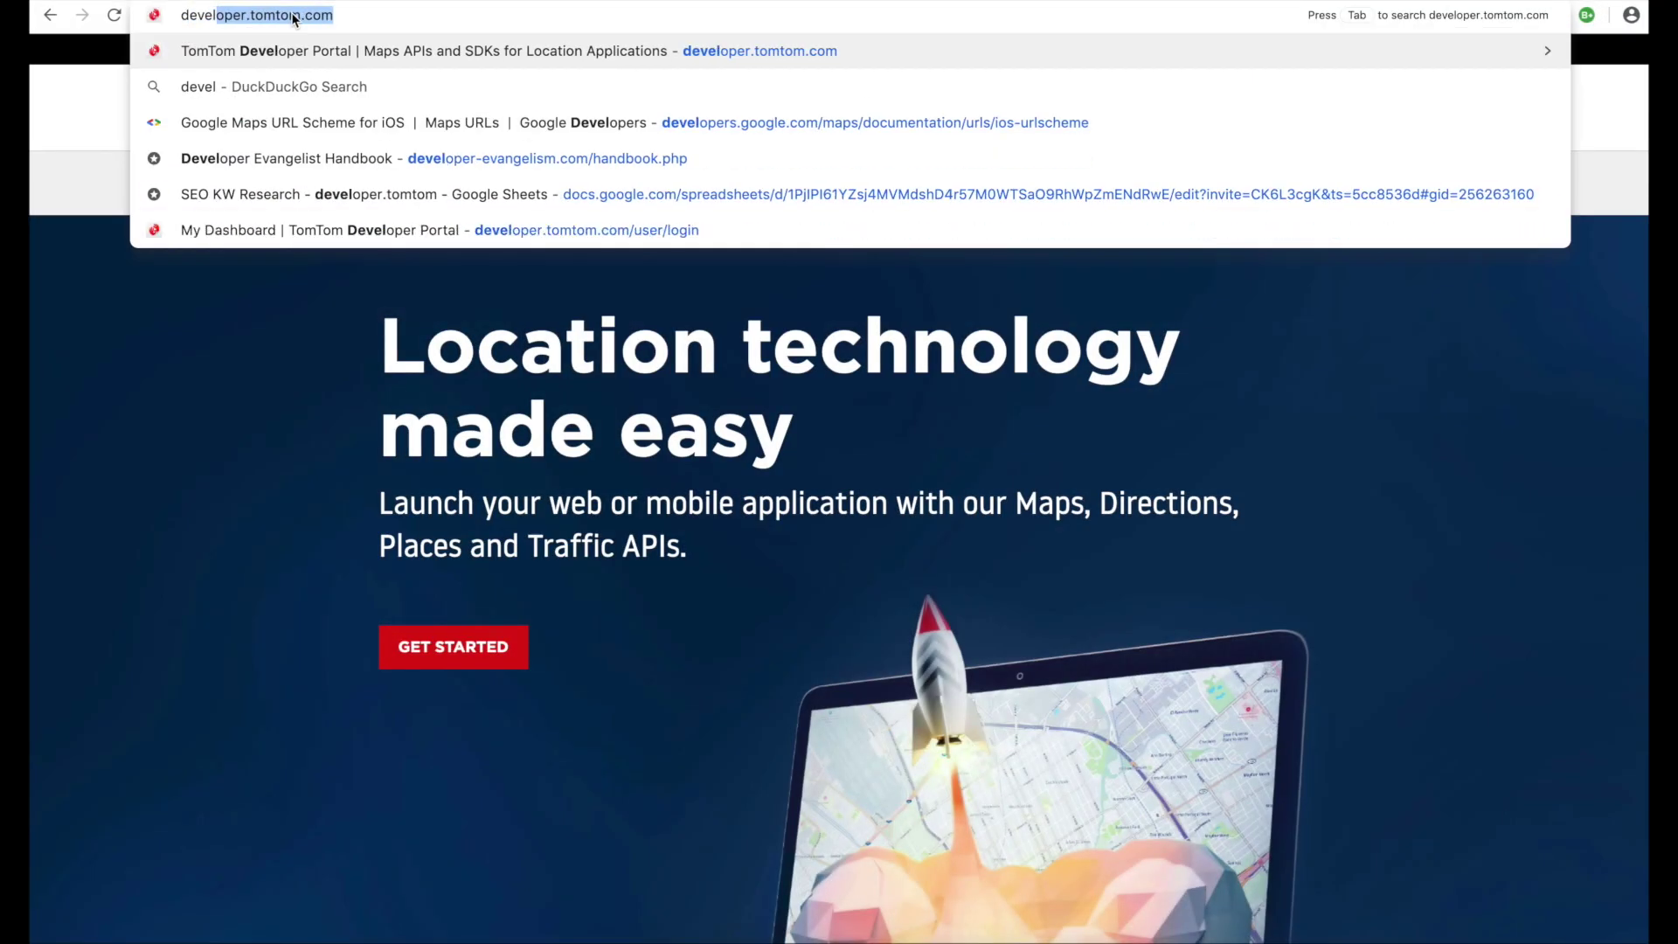
{"action": "key", "text": "BackSpace"}
{"action": "type", "text": "per."}
{"action": "key", "text": "Return"}
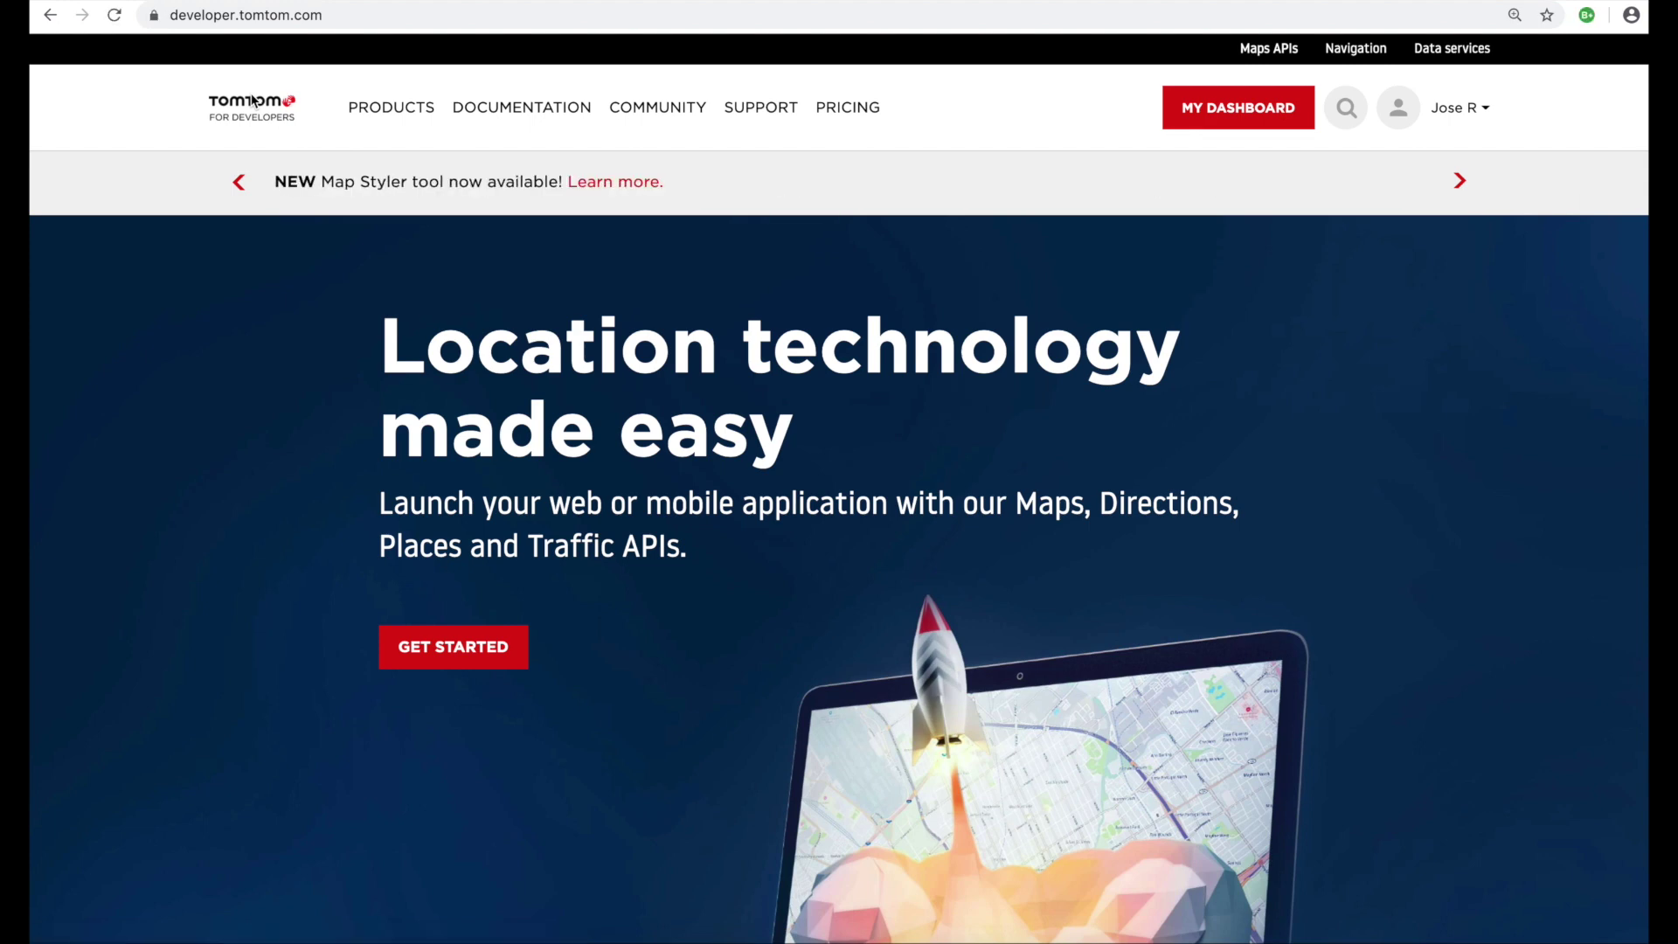
{"action": "left_click", "coordinate": [519, 111]}
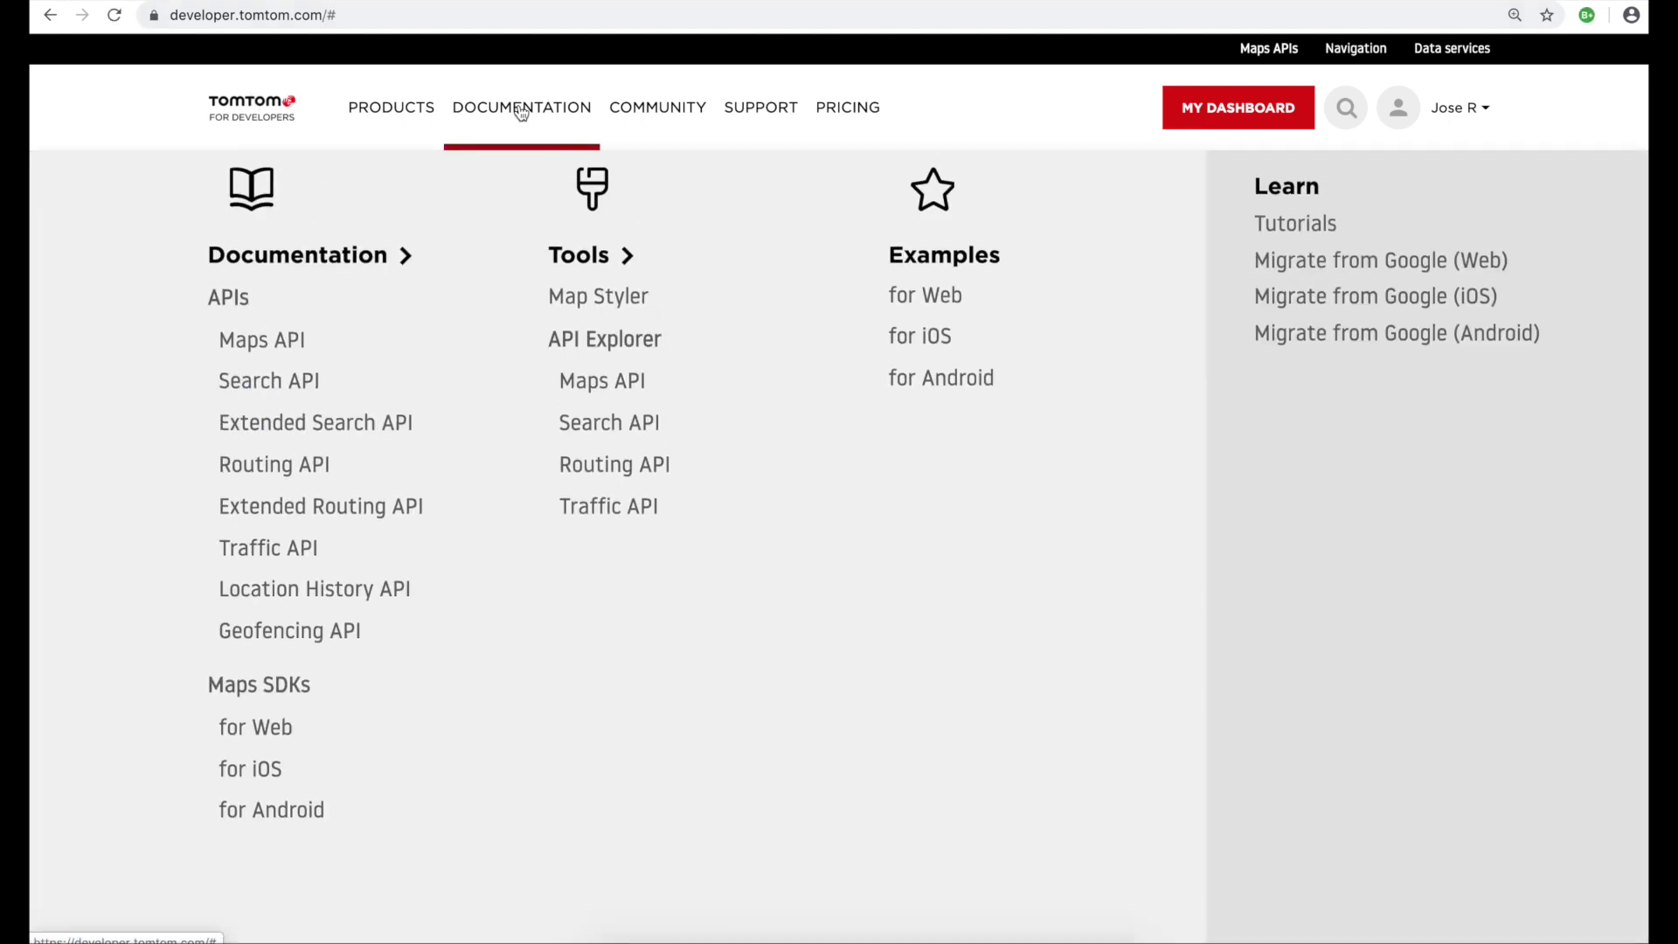
{"action": "left_click", "coordinate": [584, 328]}
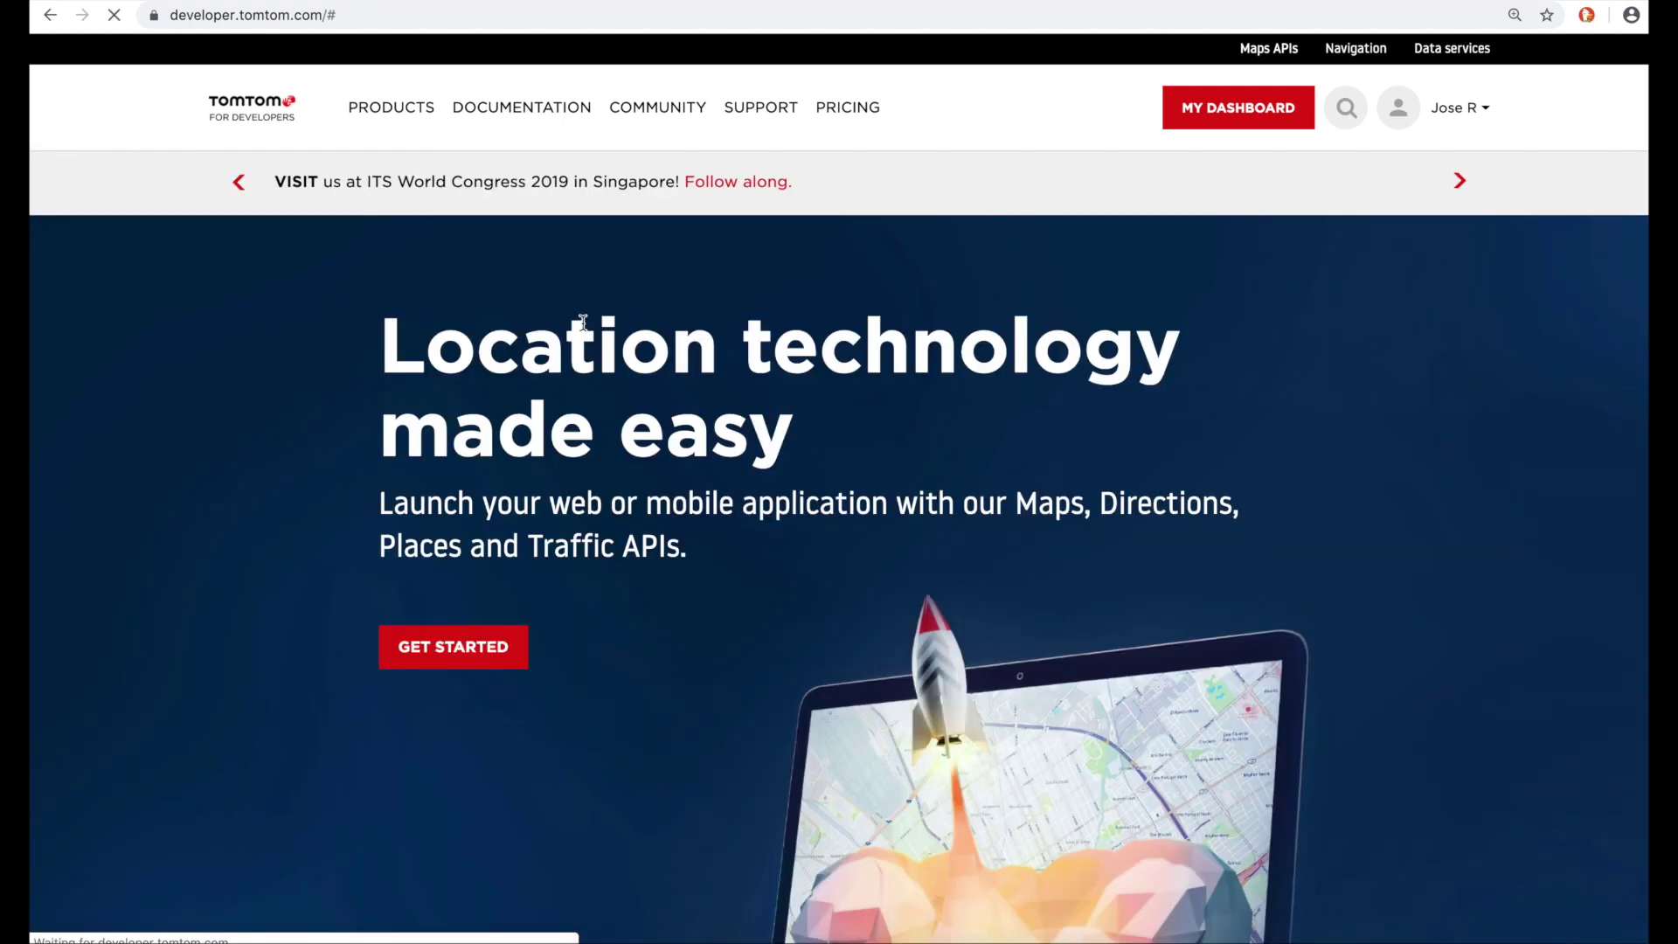